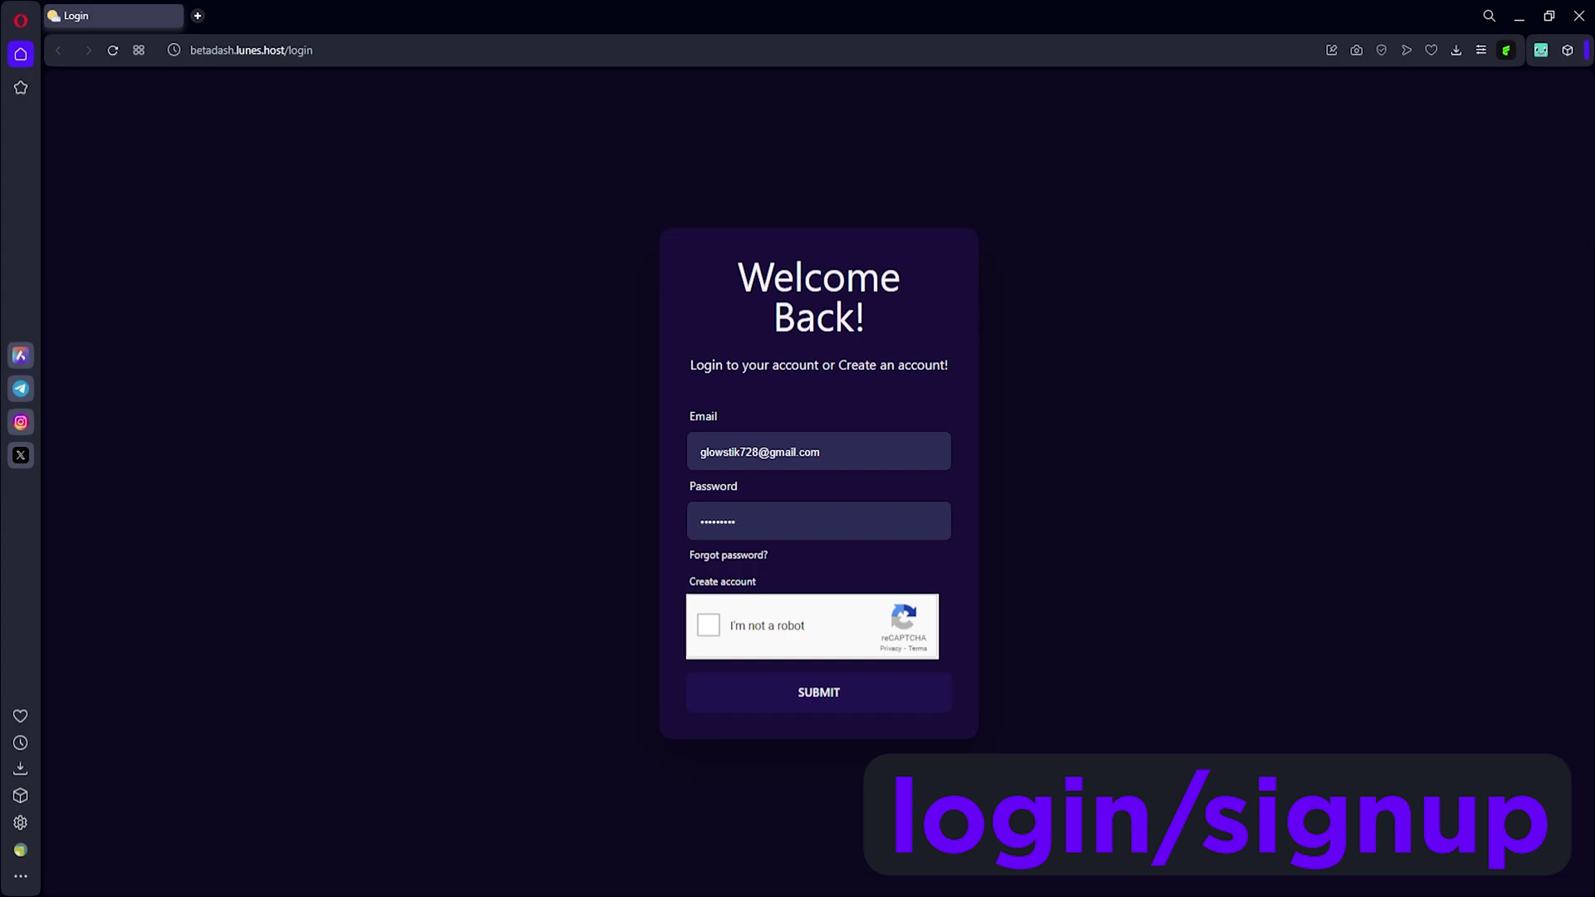
left_click(722, 581)
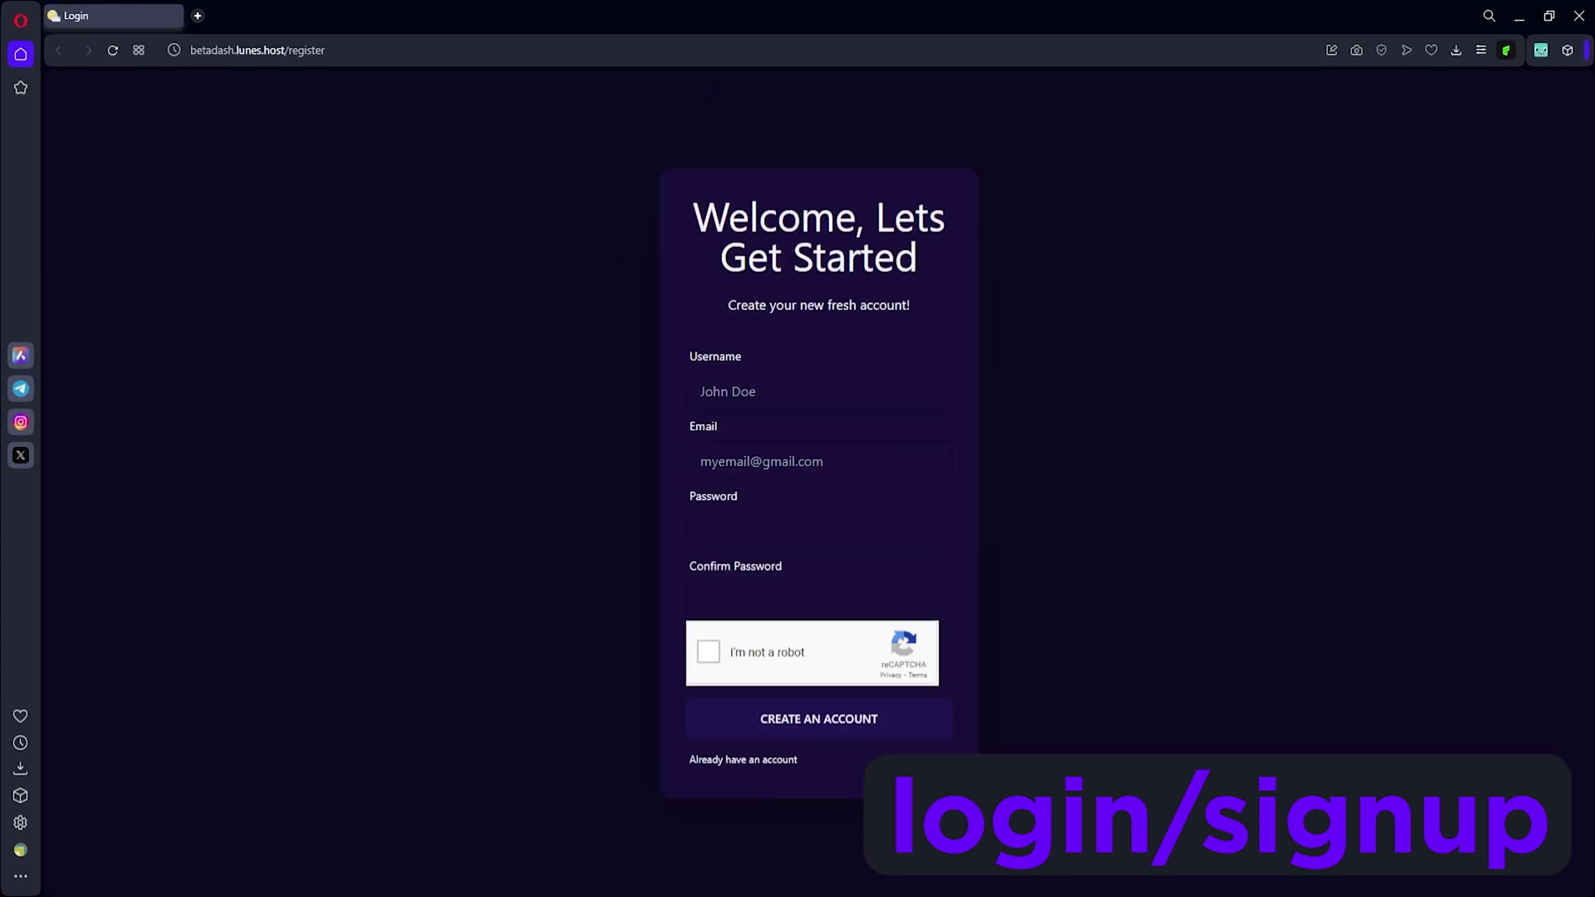
left_click(700, 461)
left_click(743, 759)
Step: Complete the reCAPTCHA and log in to the hosting dashboard with the already filled-in account details
left_click(708, 625)
left_click(819, 692)
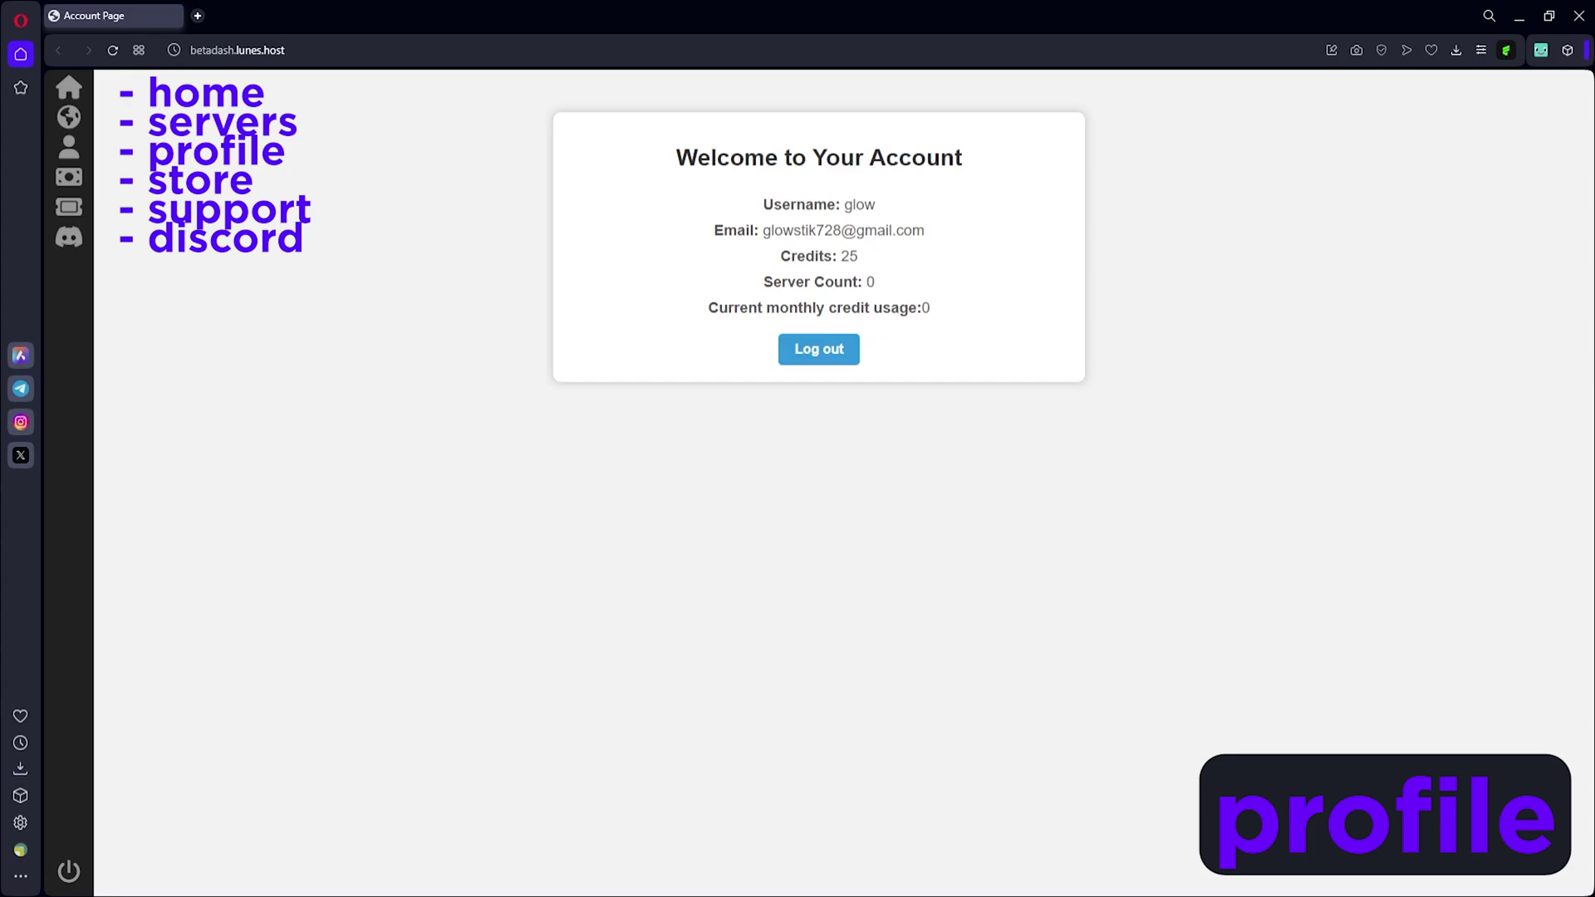
Step: Look over the dashboard's servers, account and store pages, and check the price at checkout for 100 credits
left_click(75, 121)
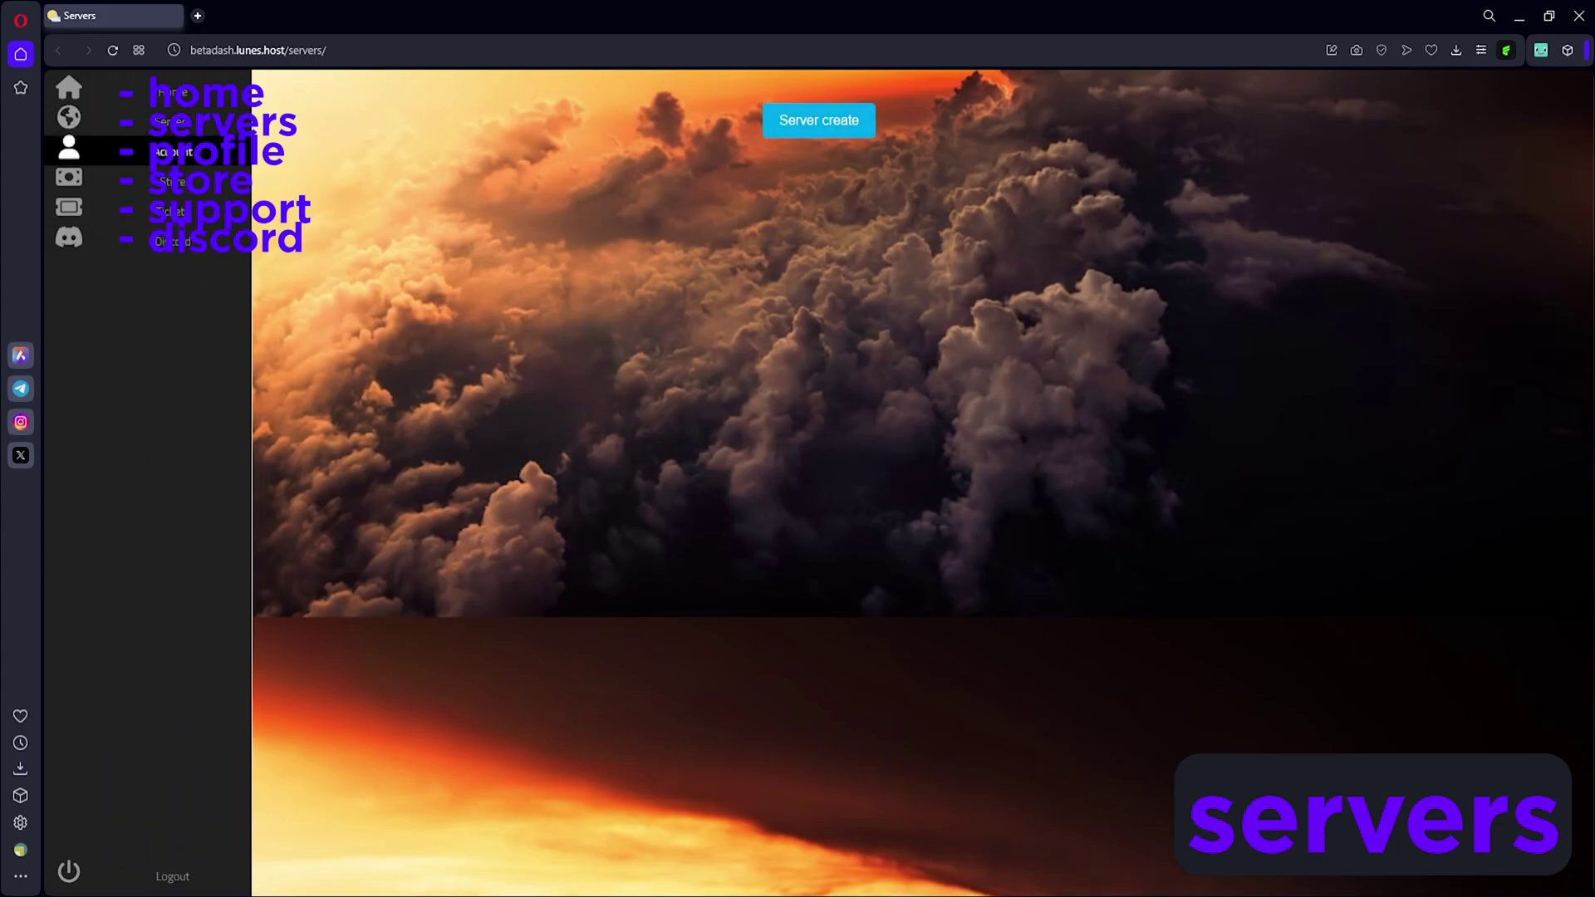
left_click(75, 149)
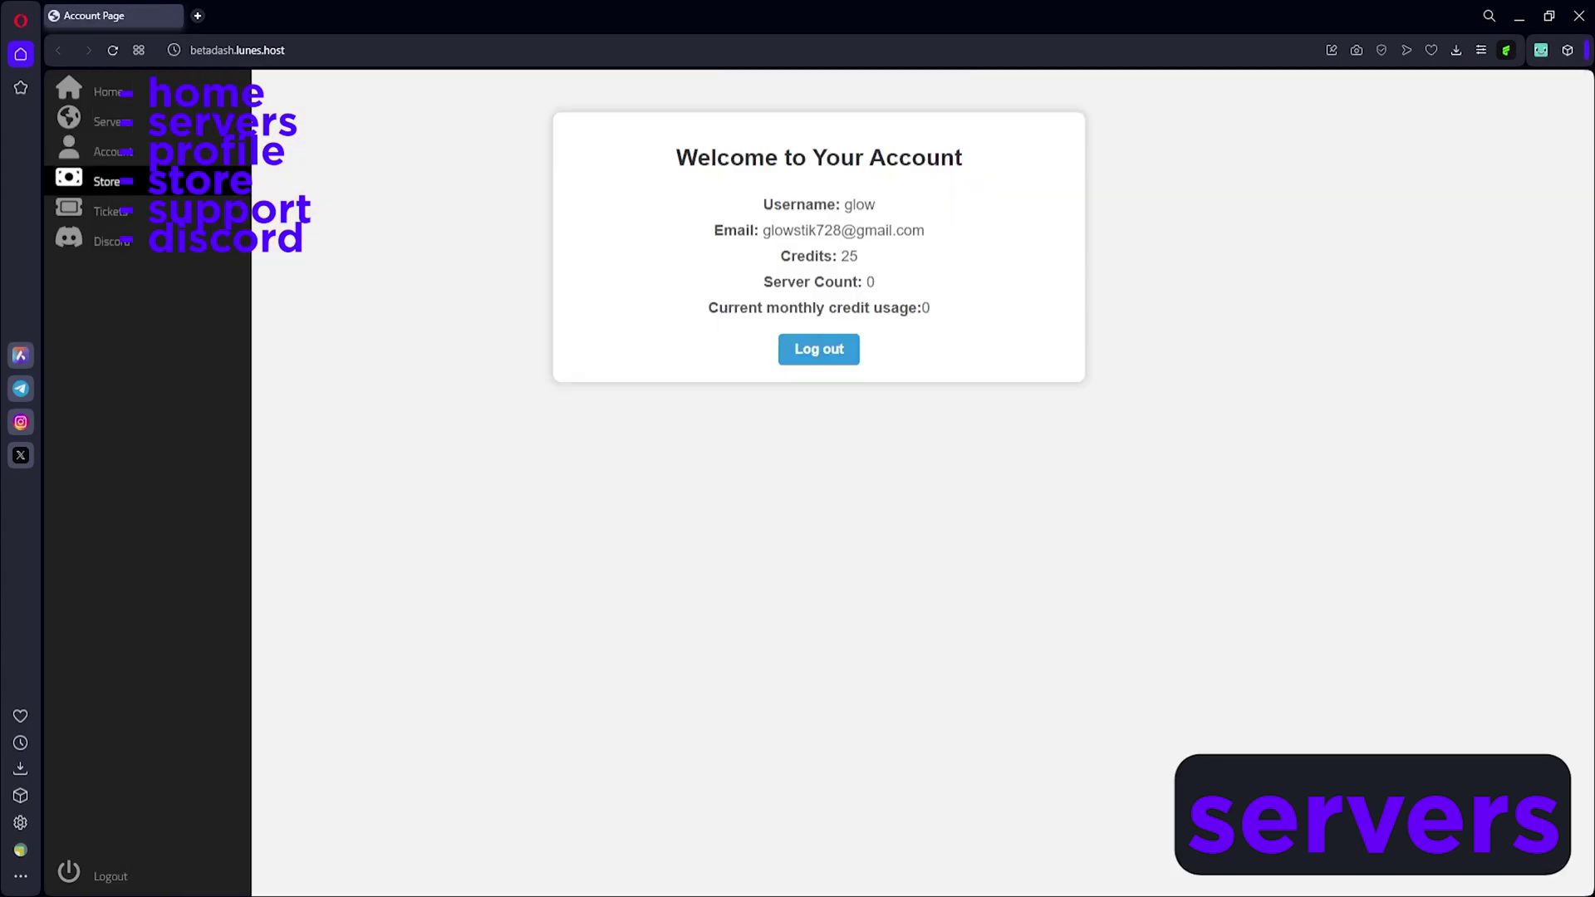
left_click(75, 177)
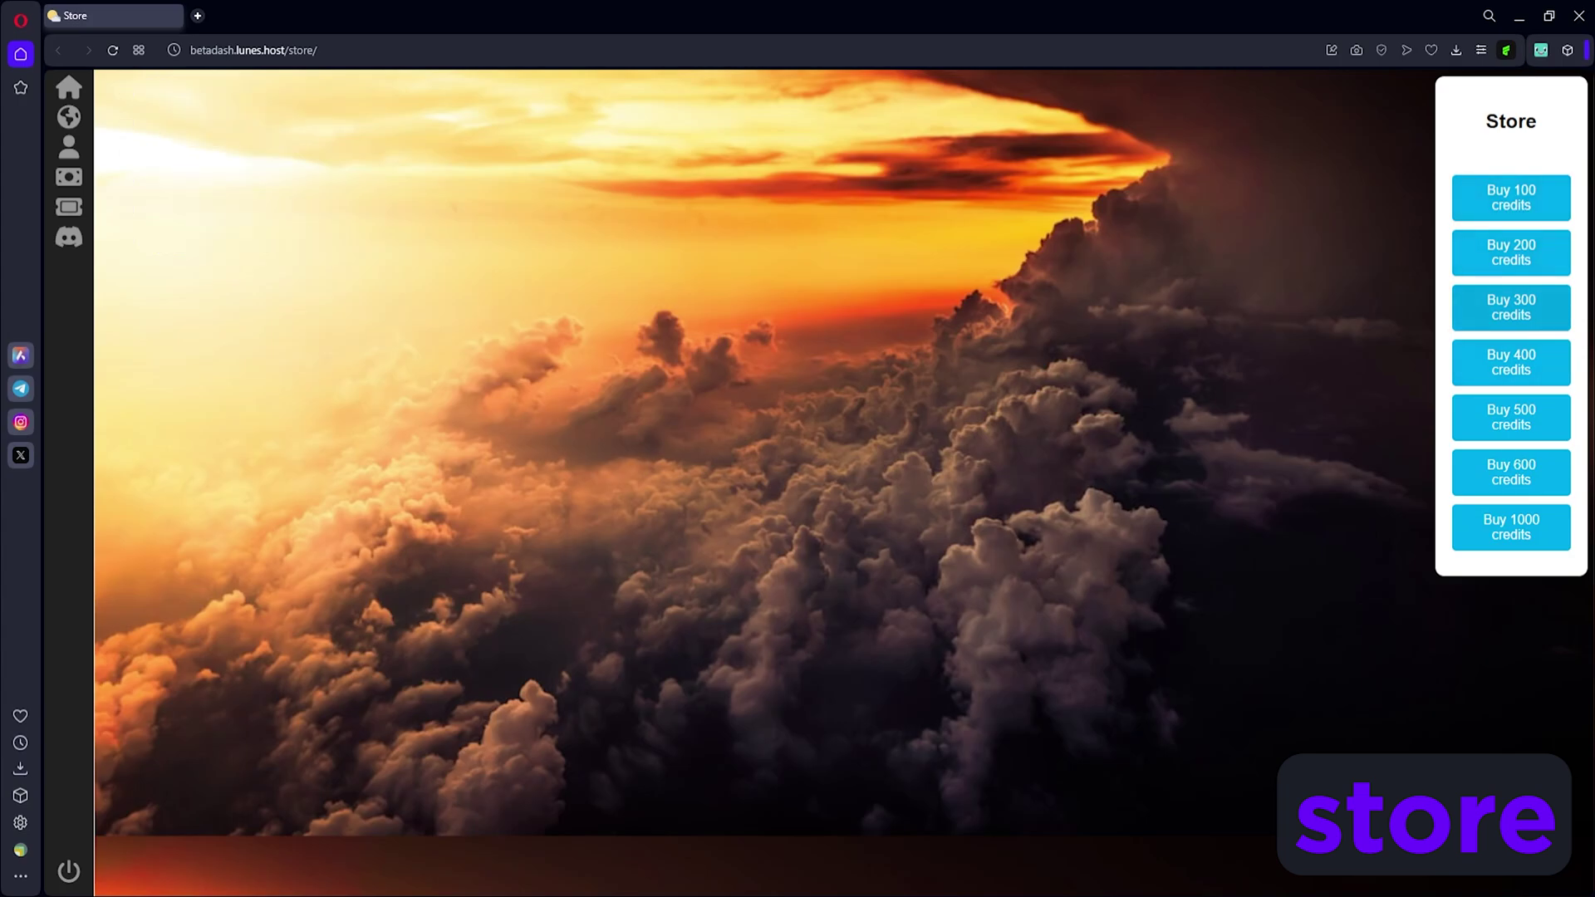
left_click(1511, 198)
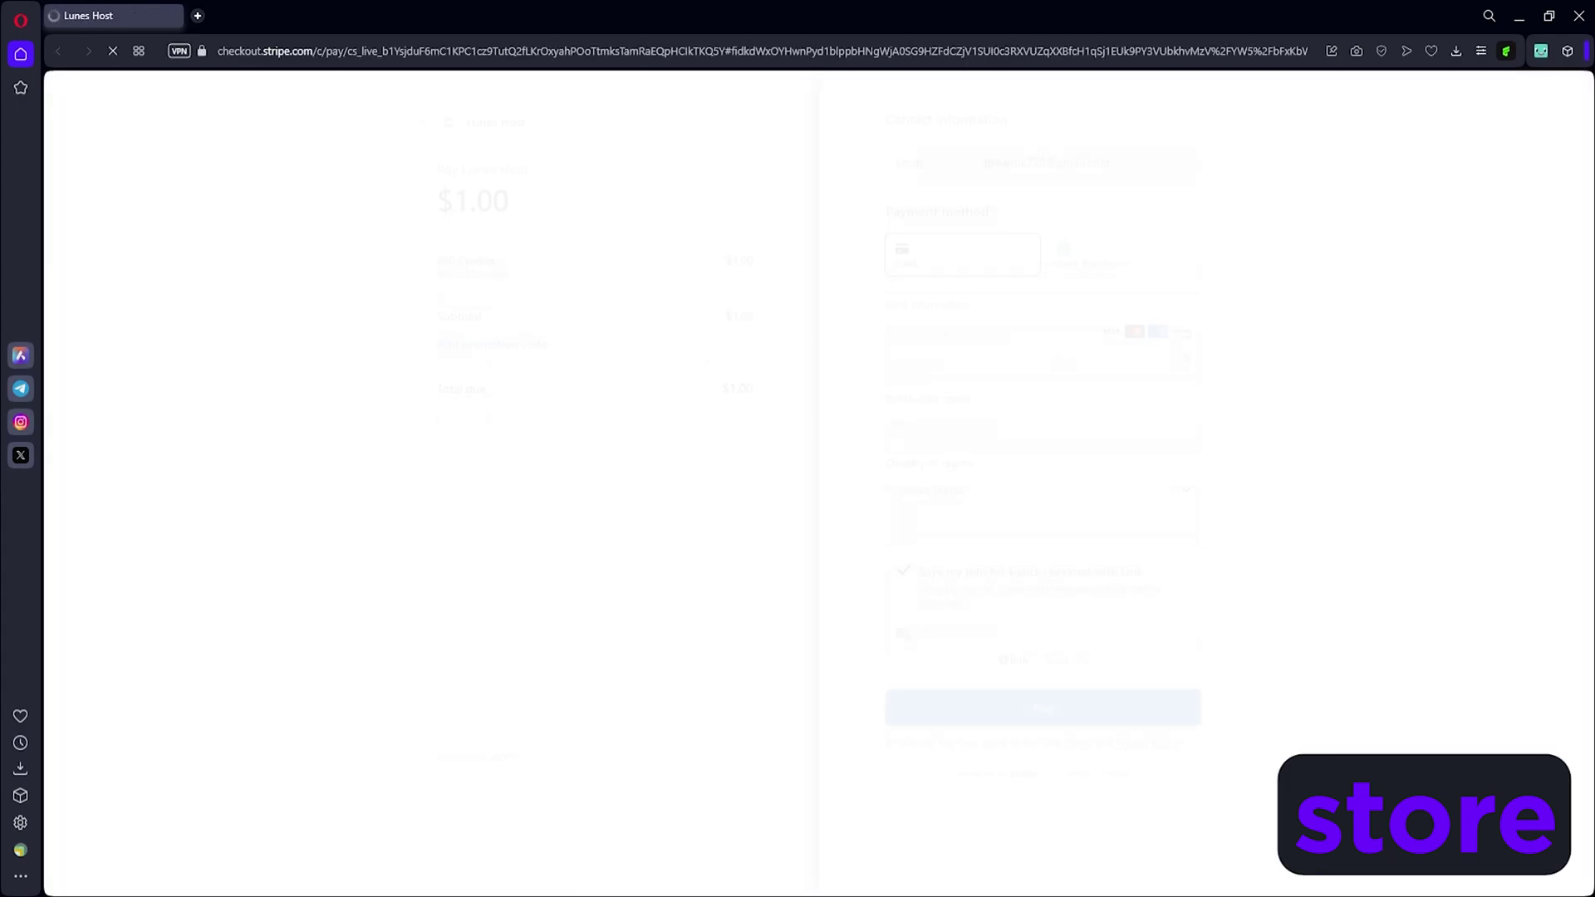
left_click_drag(722, 388, 752, 388)
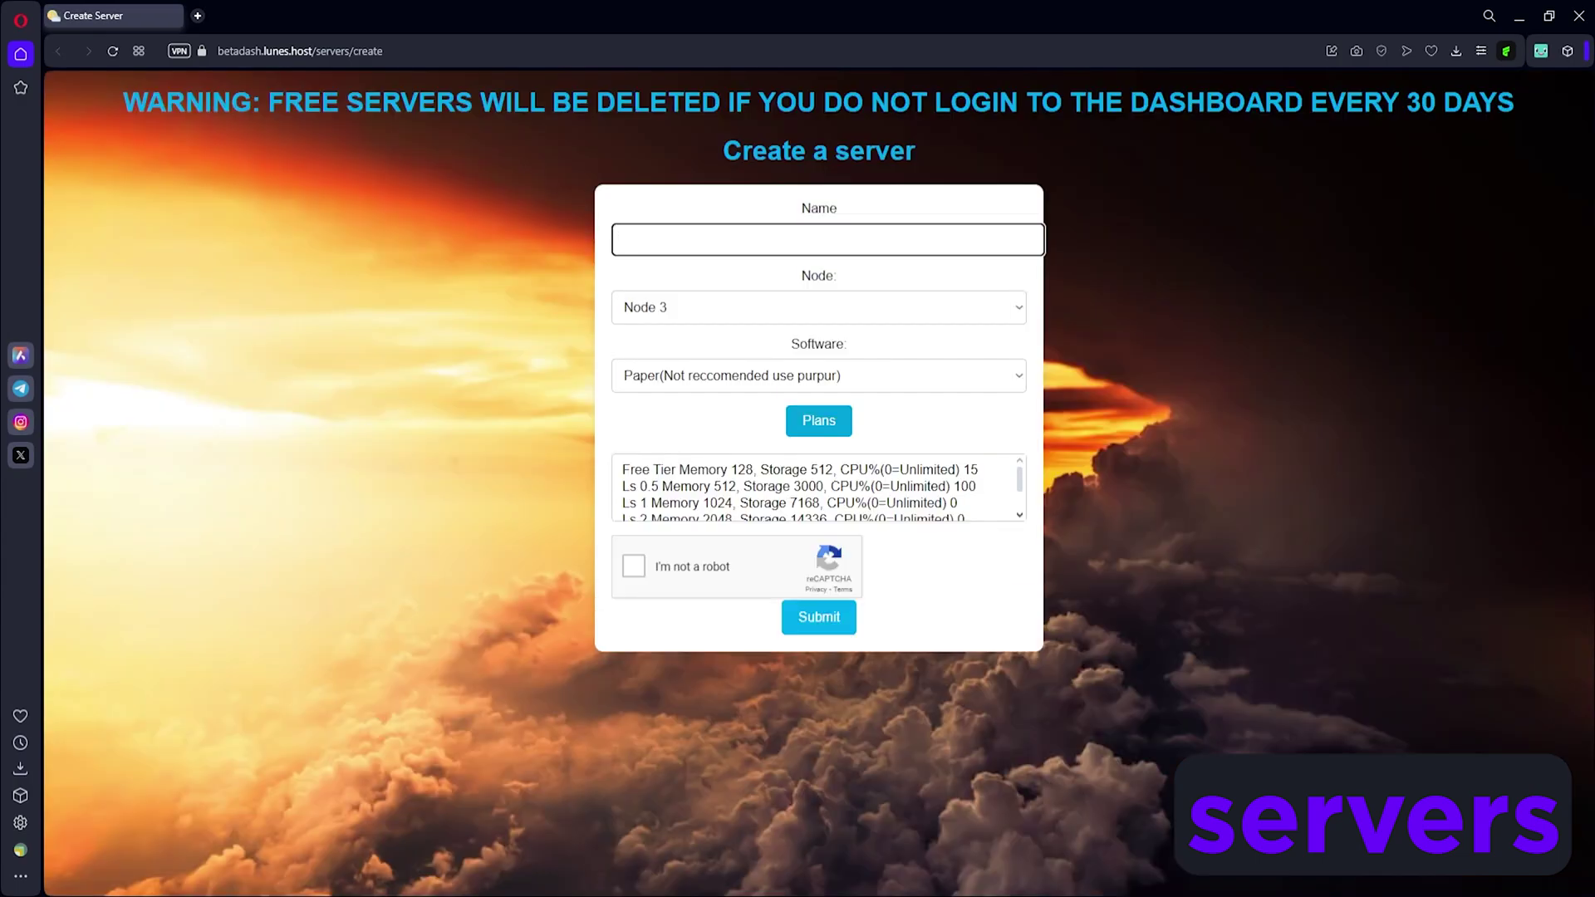
Step: Name the new server subscribe, keep Node 3 as its node, and choose Python Generic as its software
type("subscribe")
left_click(1019, 307)
key("Return")
left_click(1018, 375)
left_click(1019, 375)
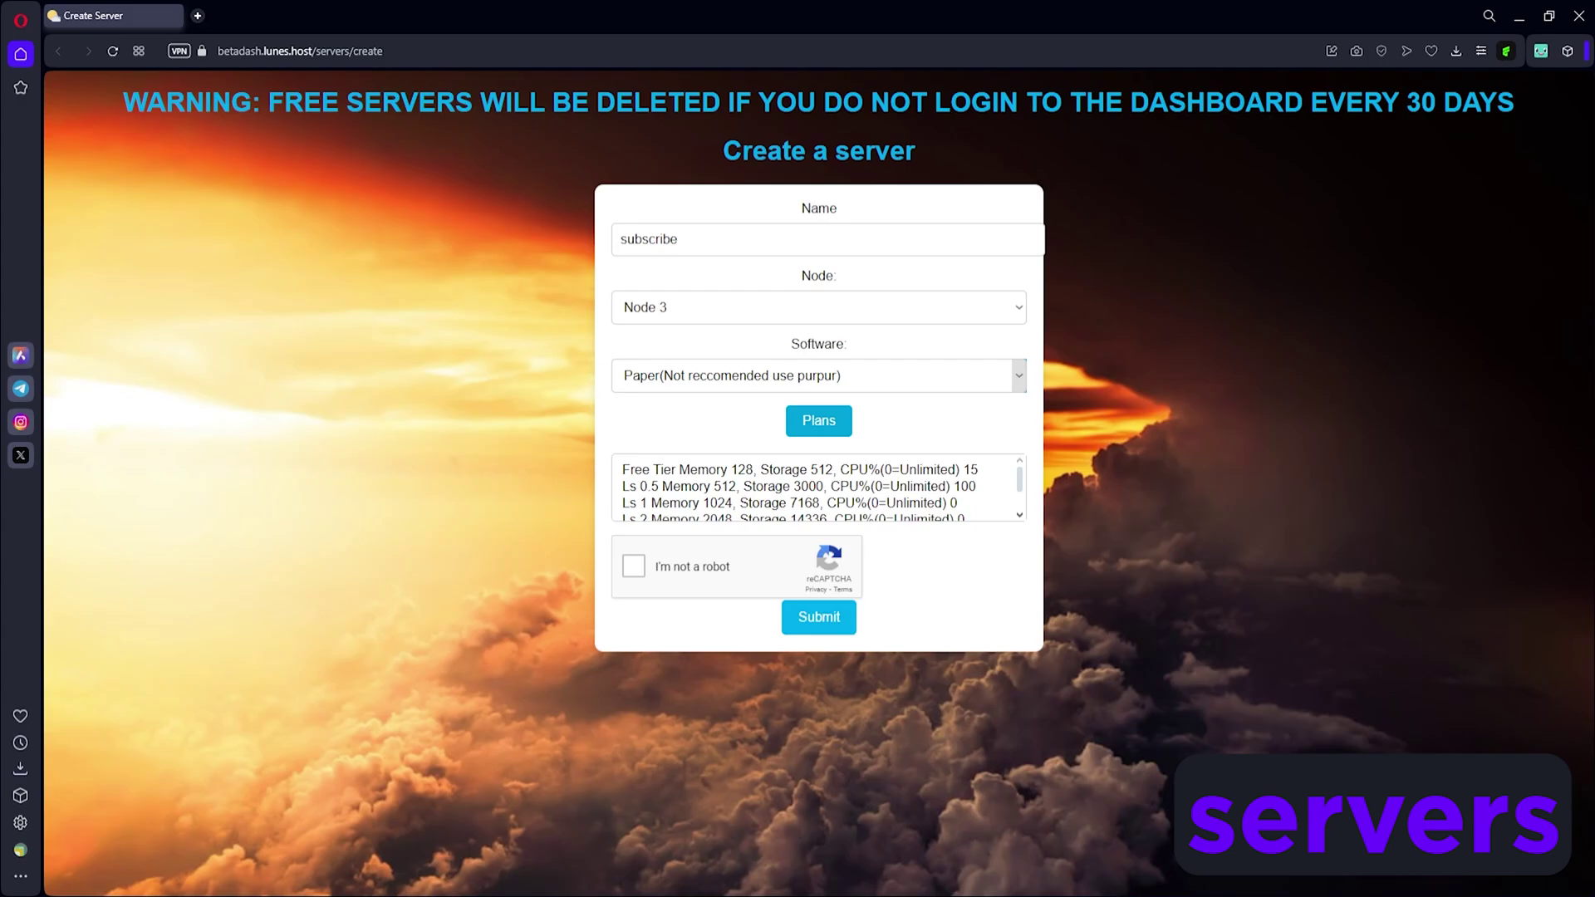
left_click(818, 375)
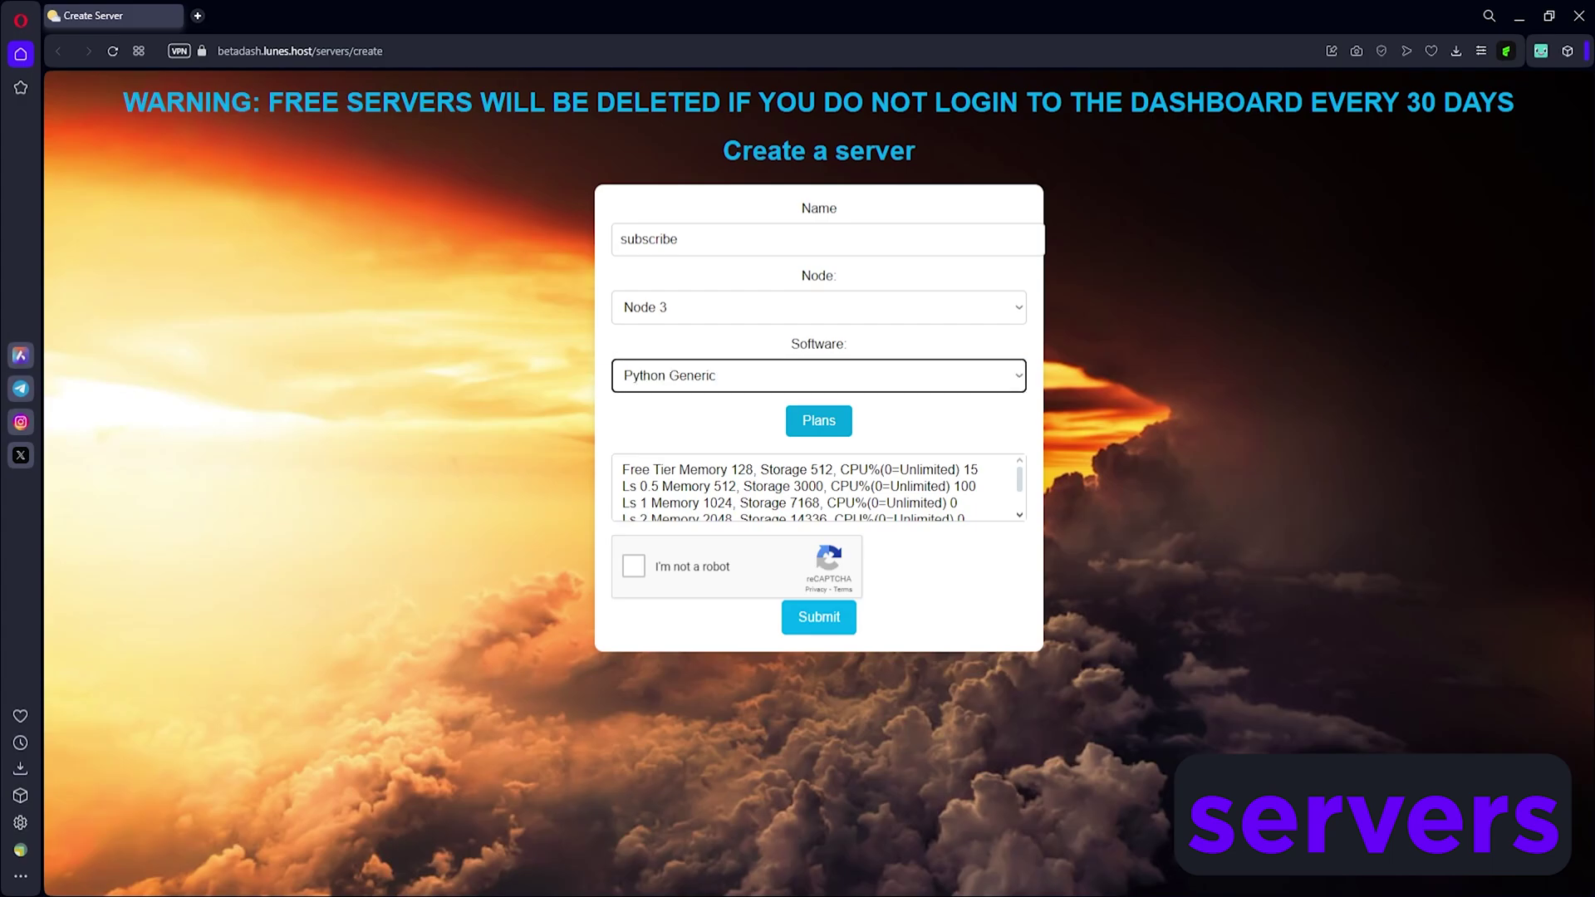
Step: Examine the available server plans and compare their memory, storage and CPU limits
scroll(818, 489, "down", 5)
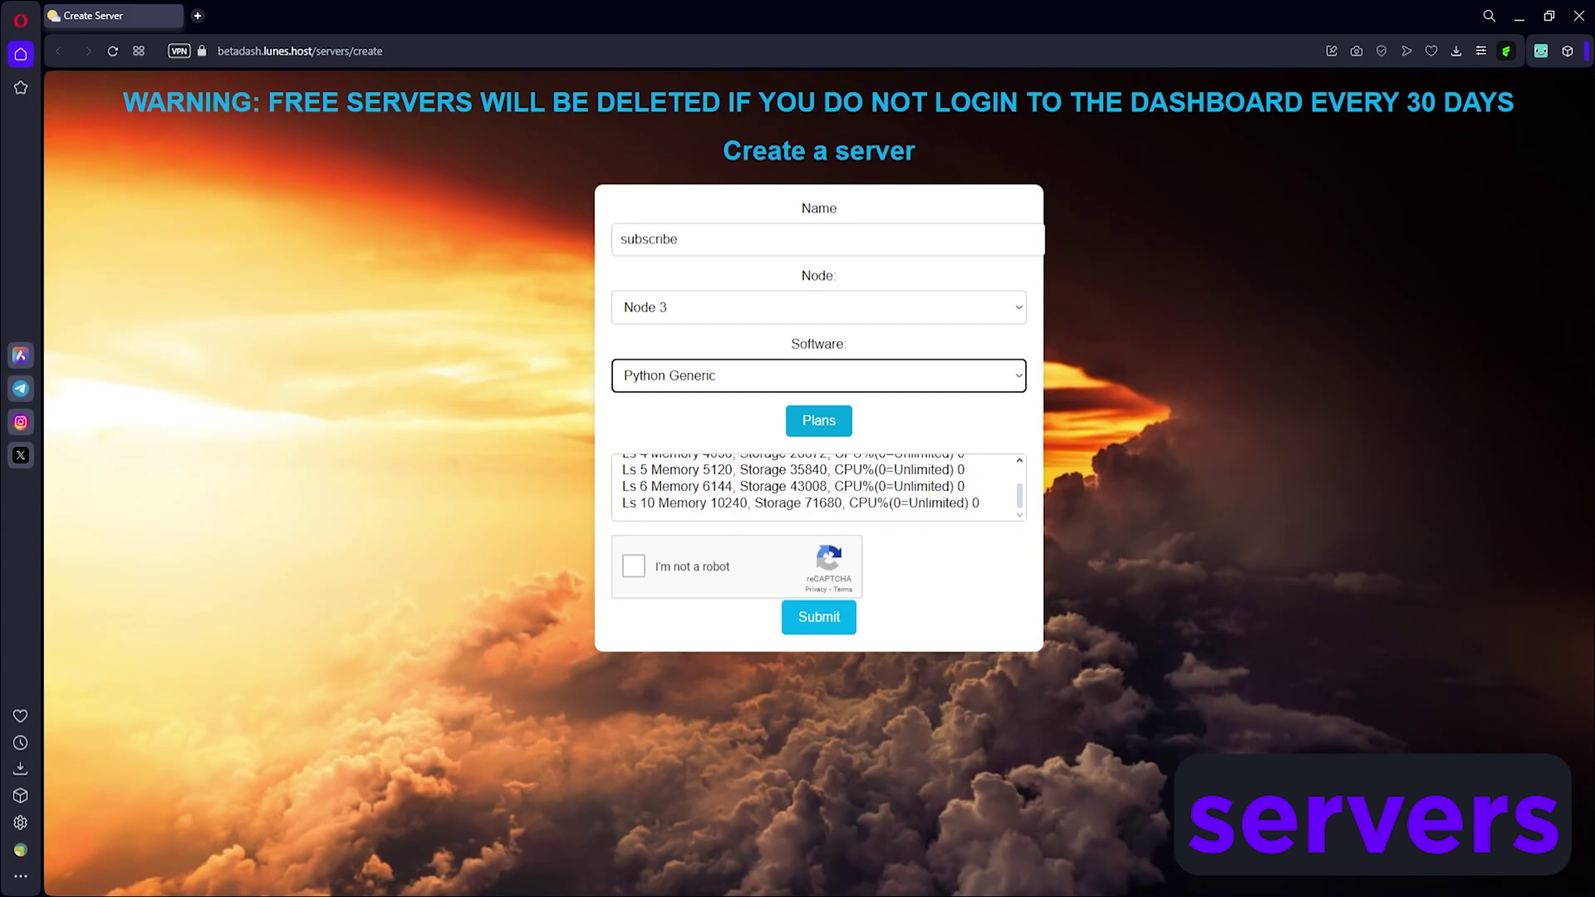
scroll(818, 489, "up", 5)
scroll(819, 489, "up", 1)
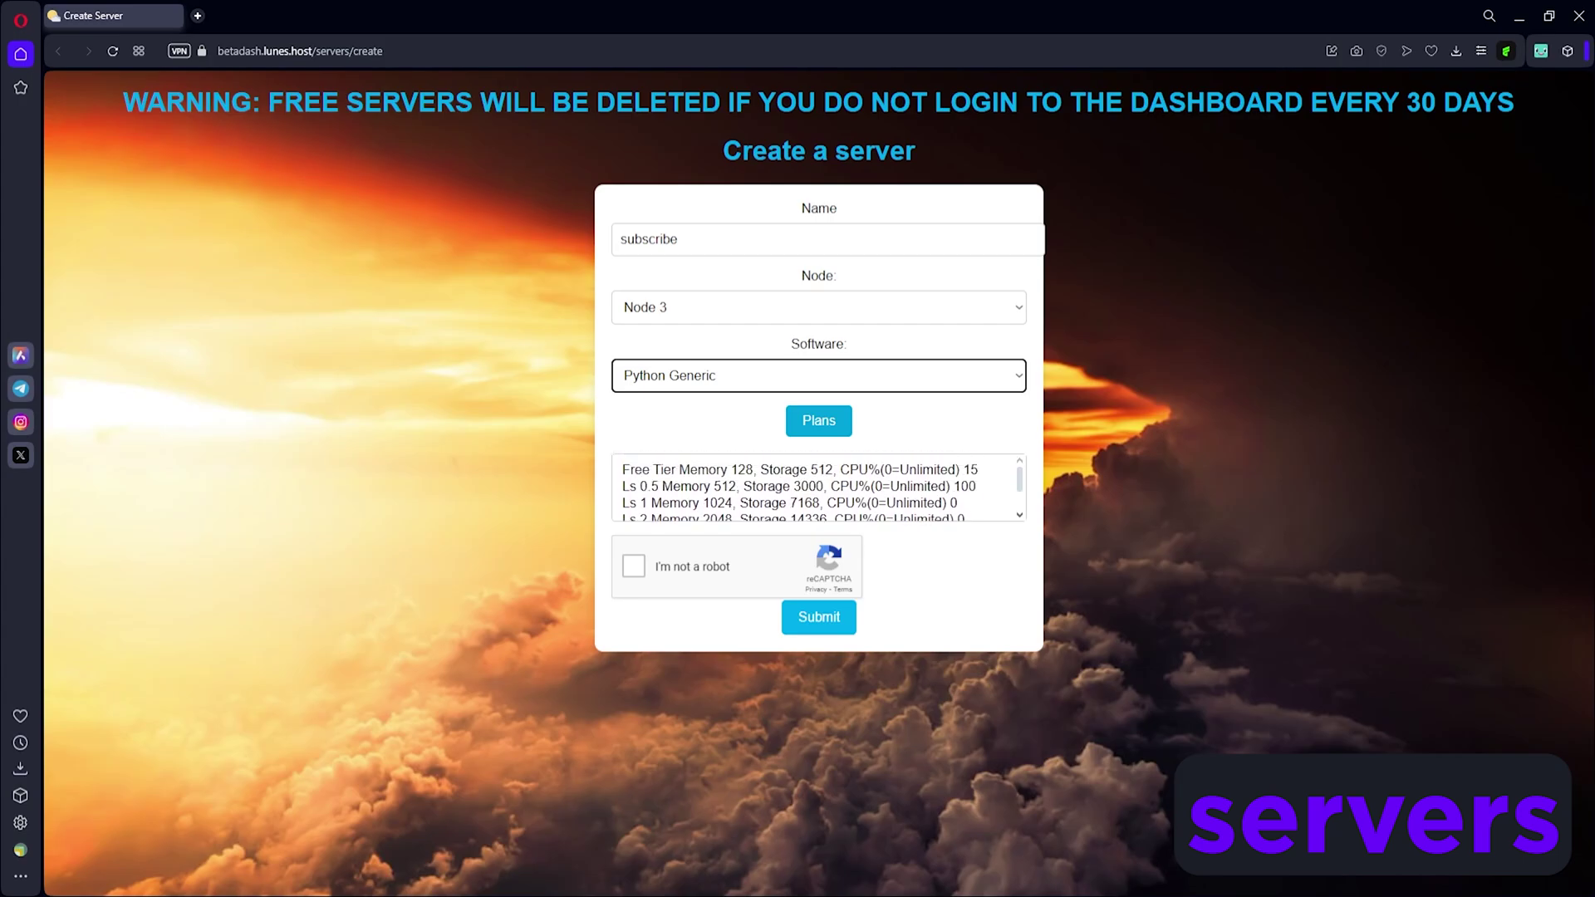
scroll(818, 488, "down", 3)
scroll(819, 488, "up", 3)
scroll(818, 488, "down", 2)
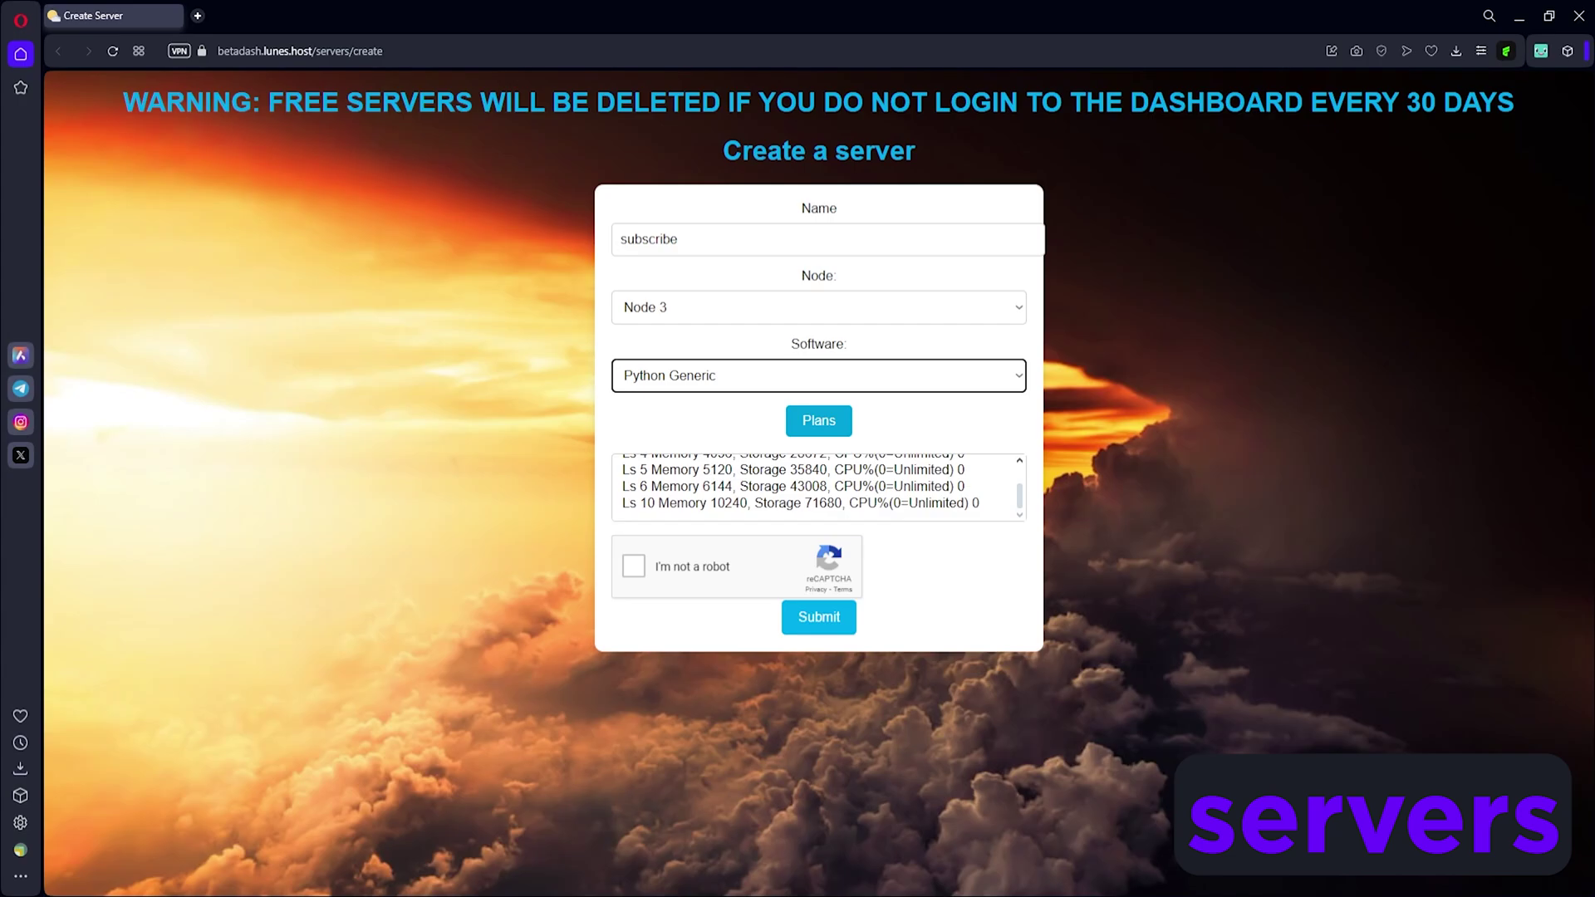
scroll(818, 487, "up", 3)
scroll(818, 488, "down", 2)
scroll(818, 488, "up", 3)
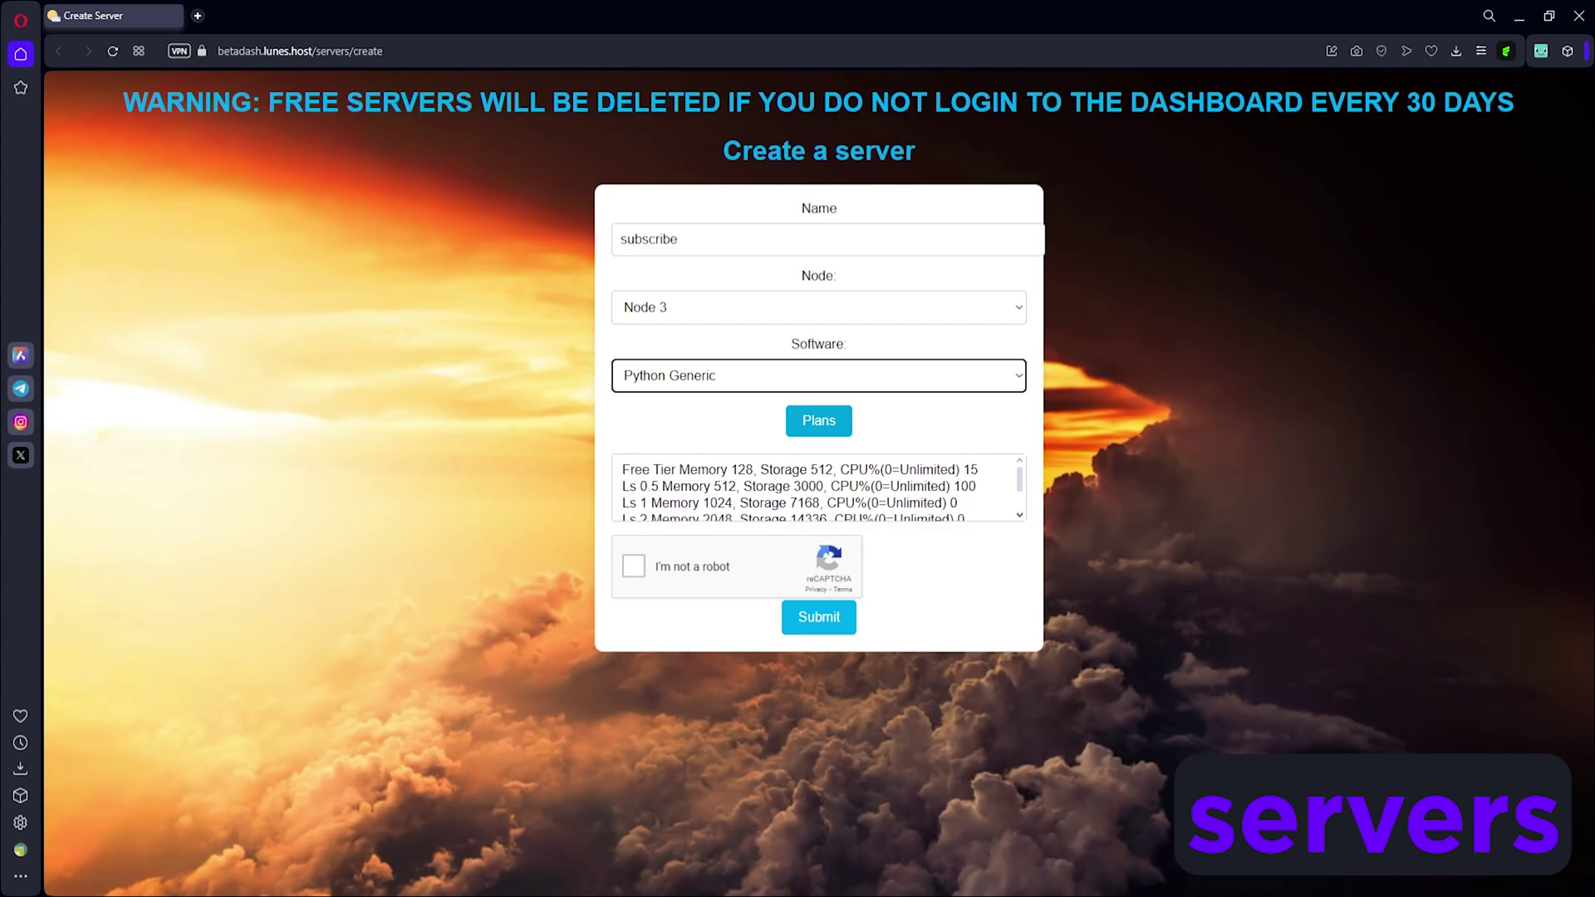
left_click(812, 486)
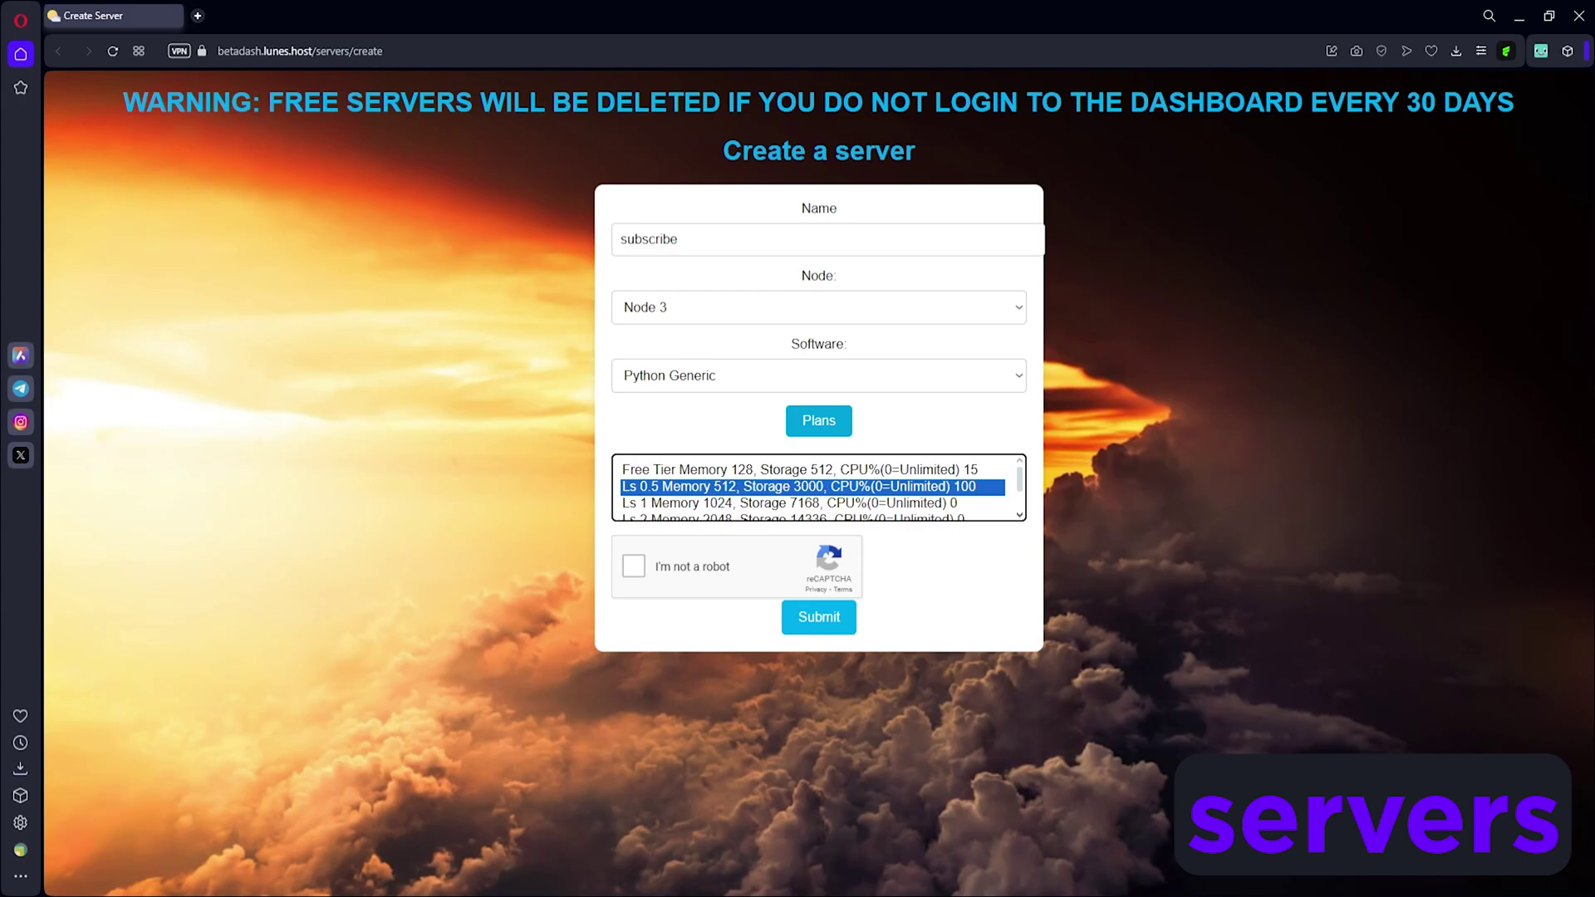
scroll(818, 487, "down", 2)
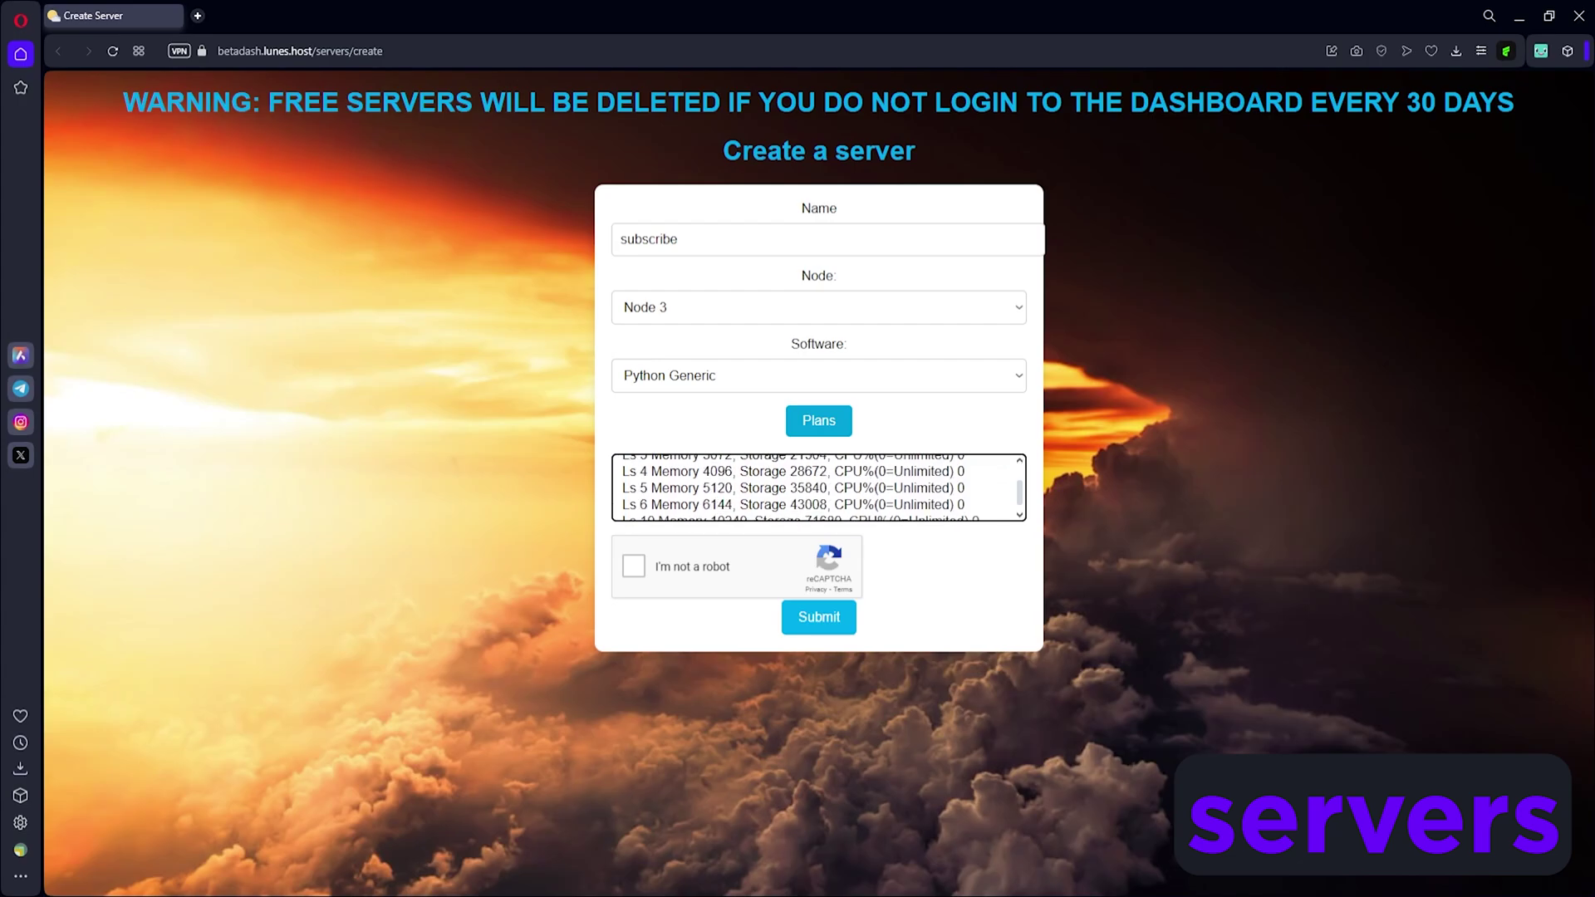
scroll(819, 487, "up", 2)
left_click(812, 503)
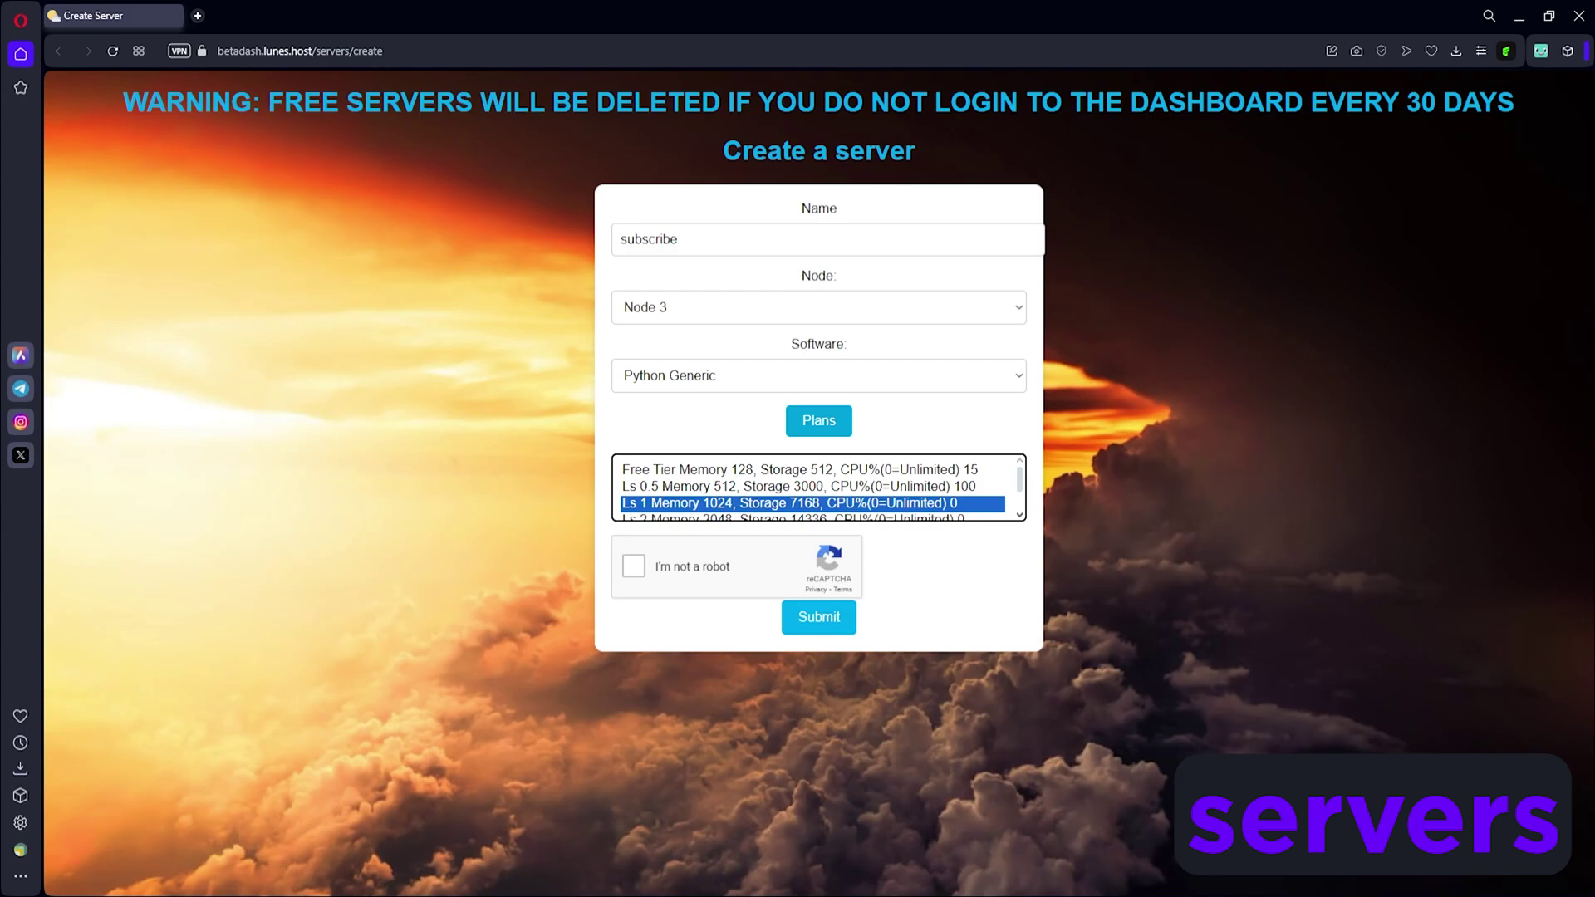
Step: Choose the Free Tier plan, complete the reCAPTCHA and submit the new server request
left_click(811, 470)
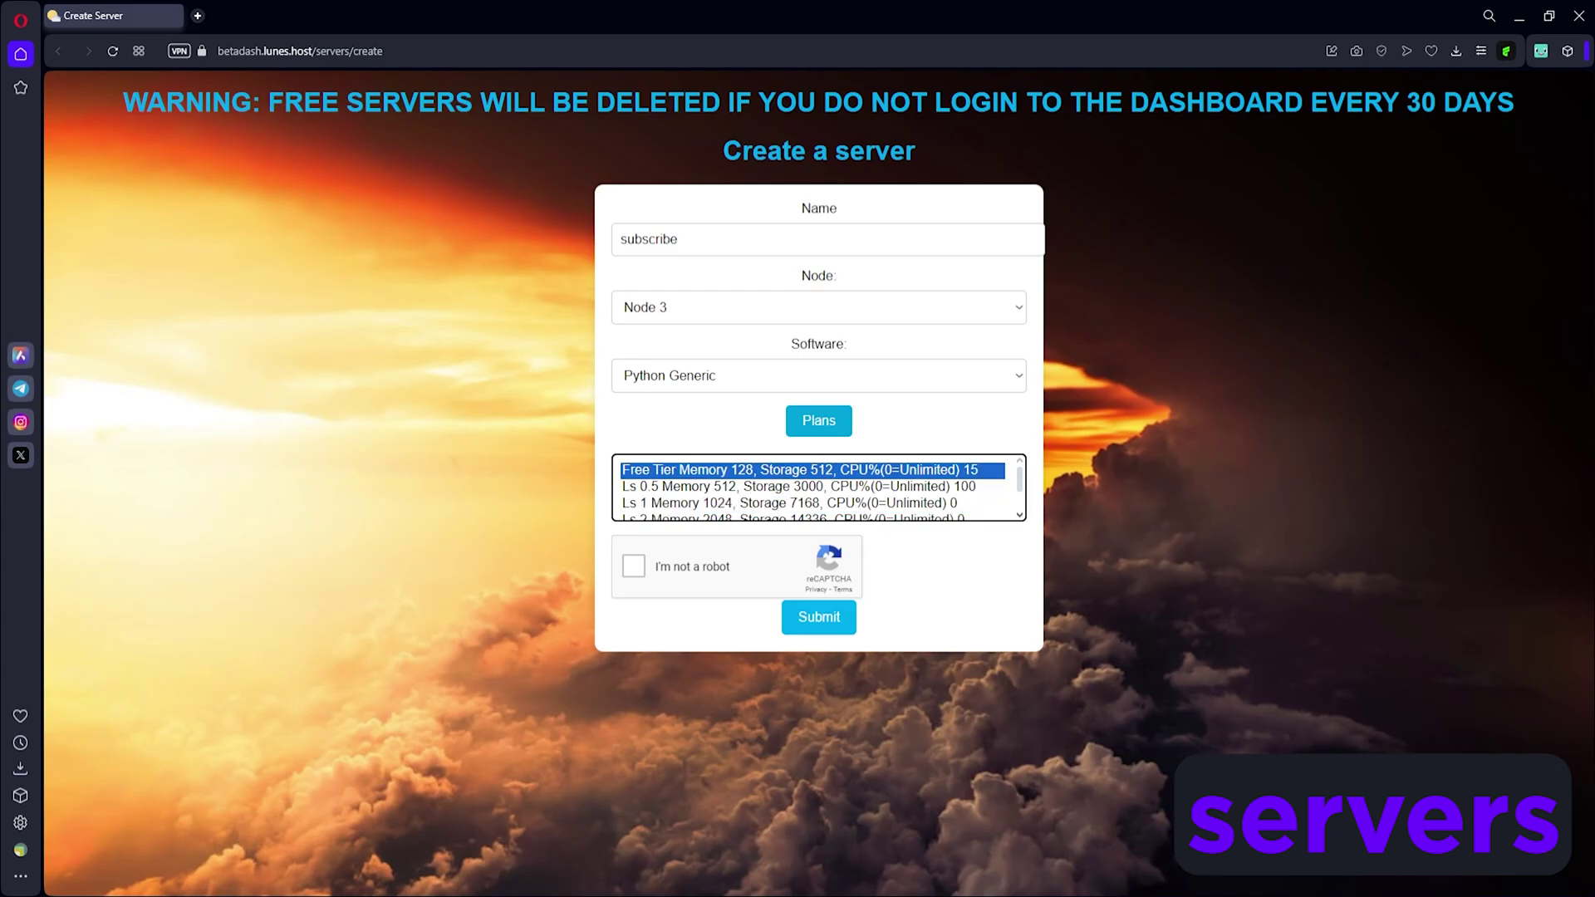
left_click(633, 565)
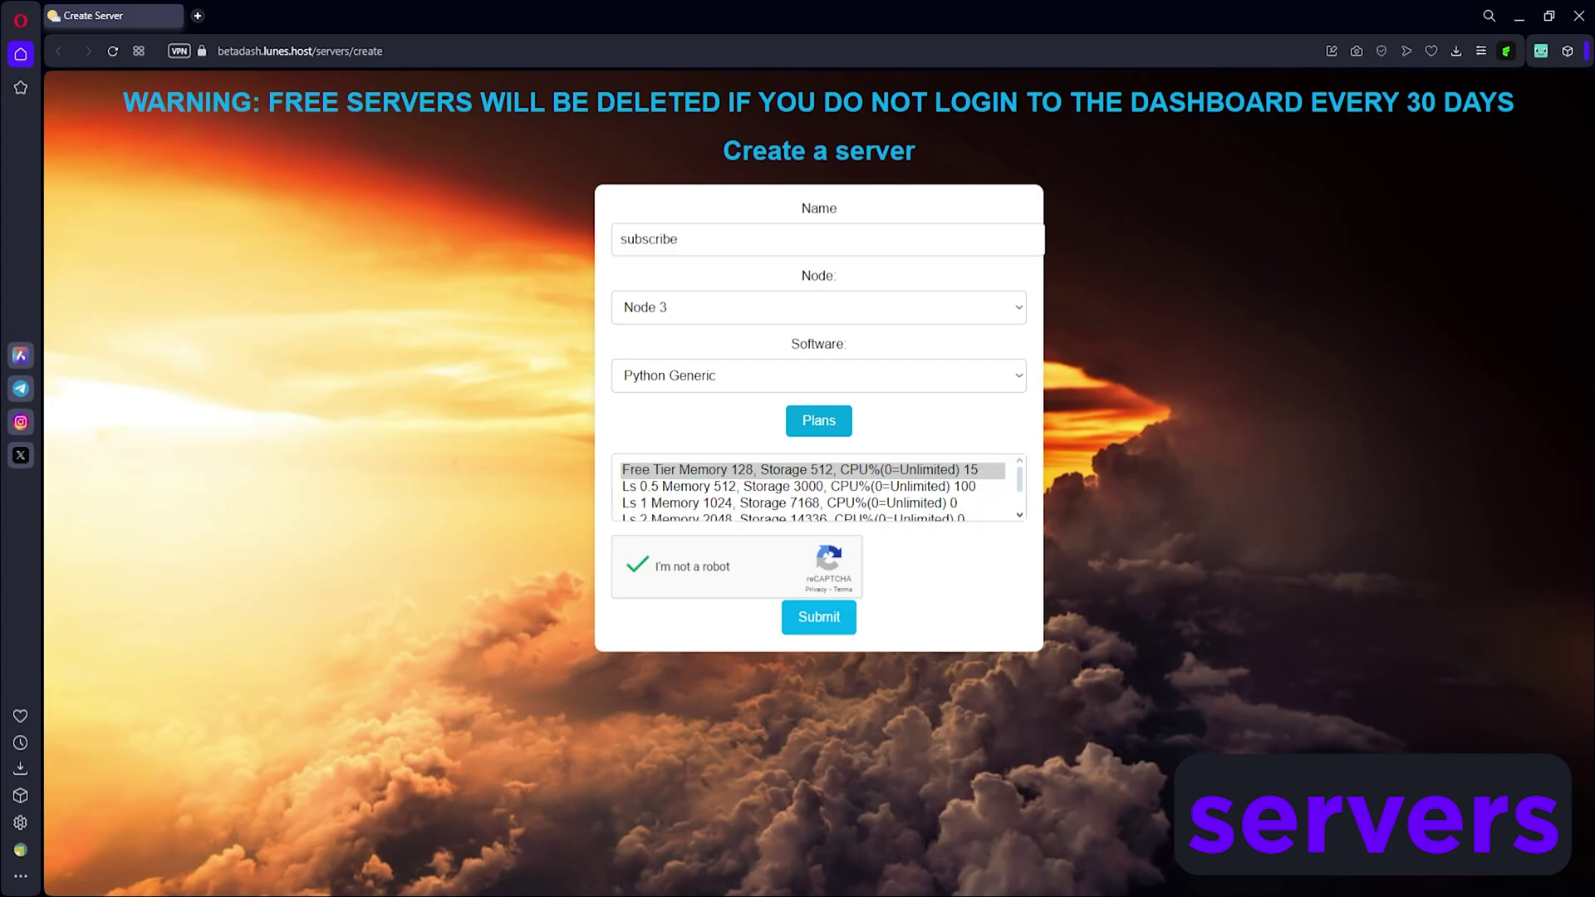
left_click(820, 617)
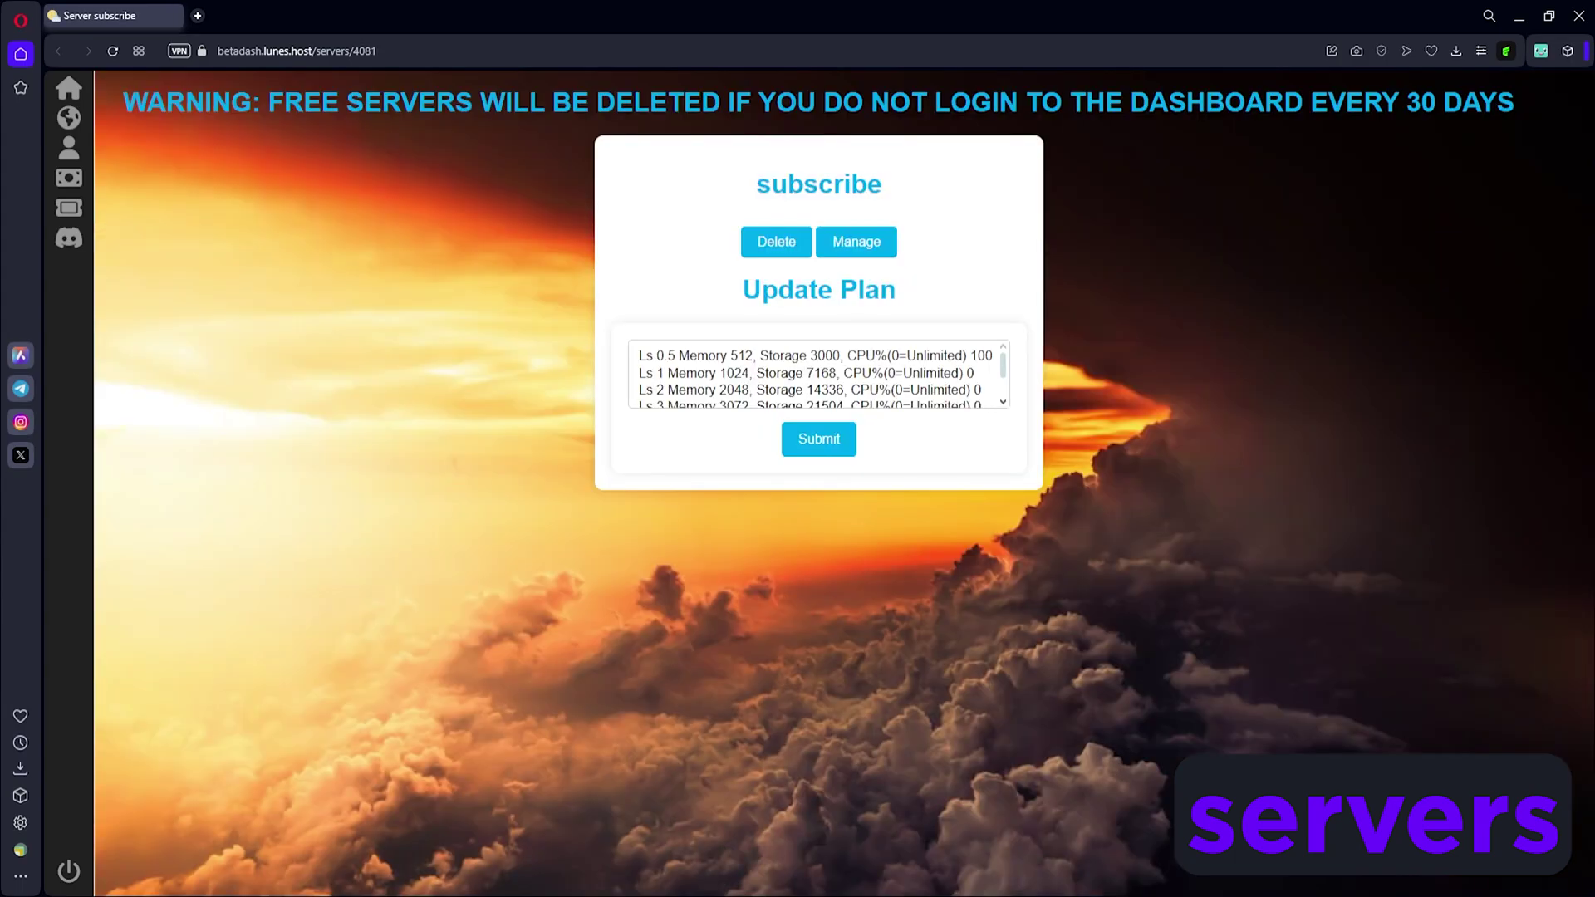
Step: Log in to the server control panel with the filled-in credentials and open the subscribe server
scroll(819, 373, "down", 2)
scroll(818, 373, "up", 2)
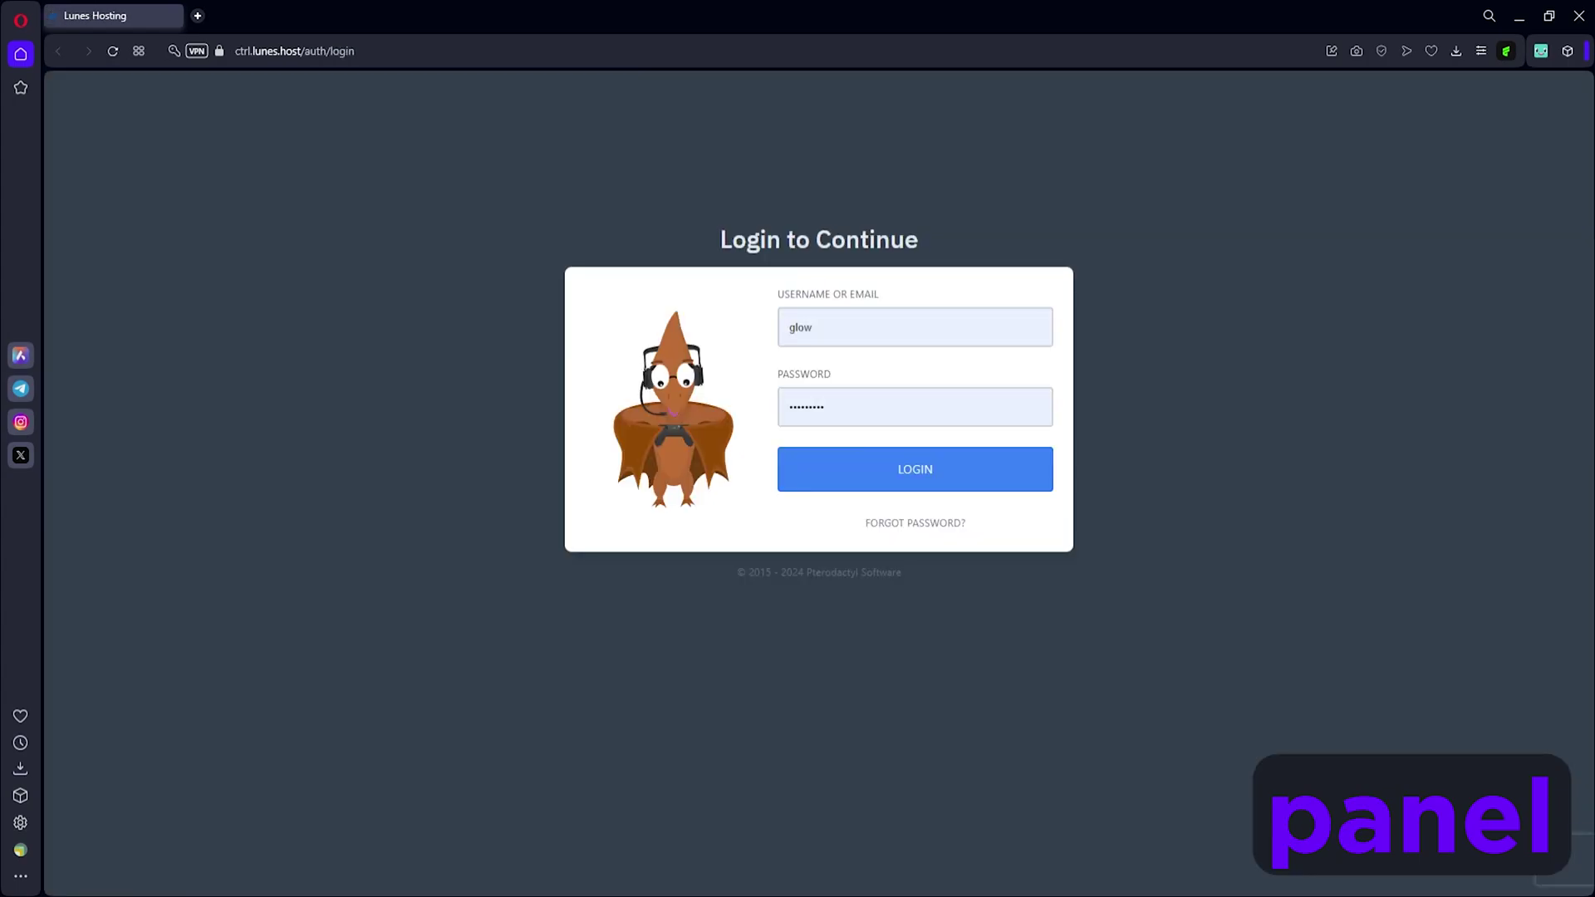
left_click(914, 469)
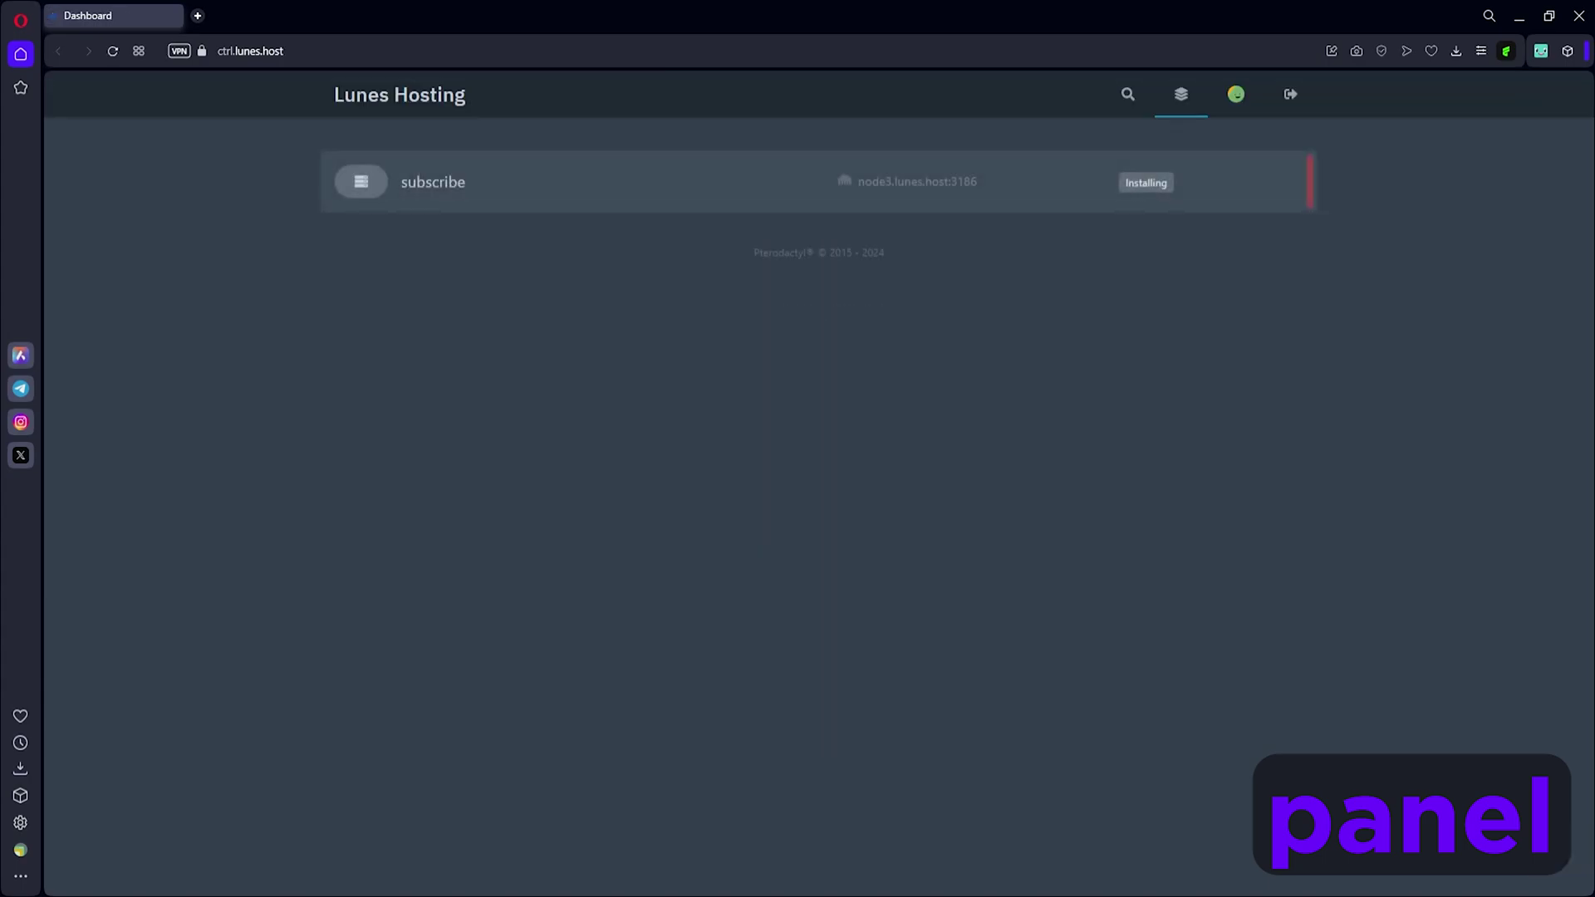
left_click(818, 182)
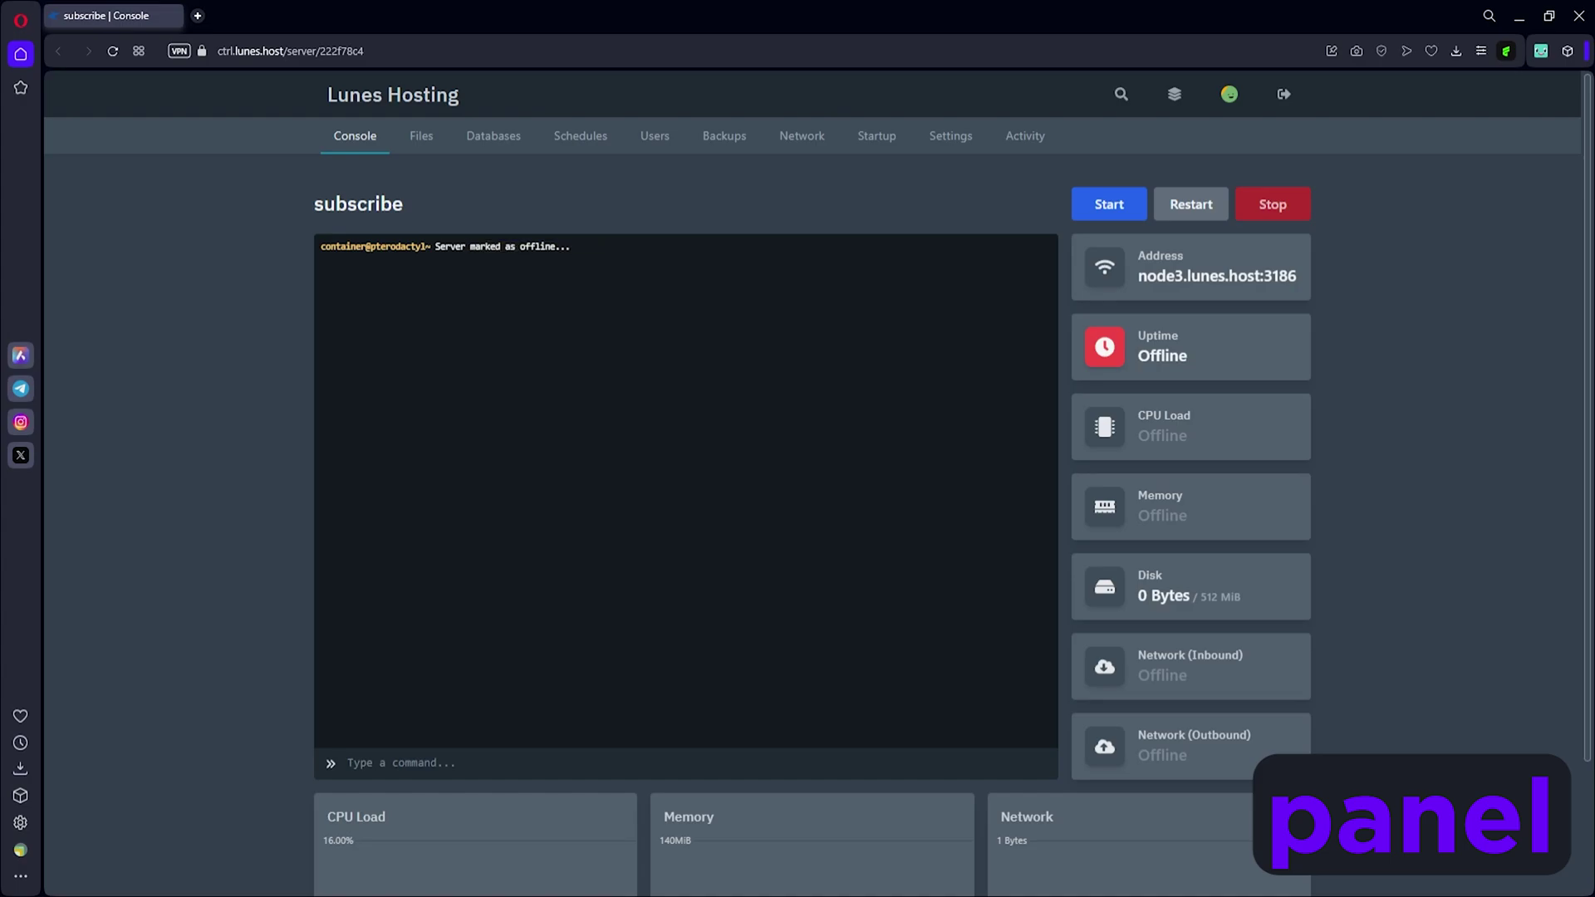
Step: Upload the bot script main.py to the subscribe server's container directory
scroll(797, 482, "down", 2)
scroll(798, 482, "up", 2)
left_click(421, 135)
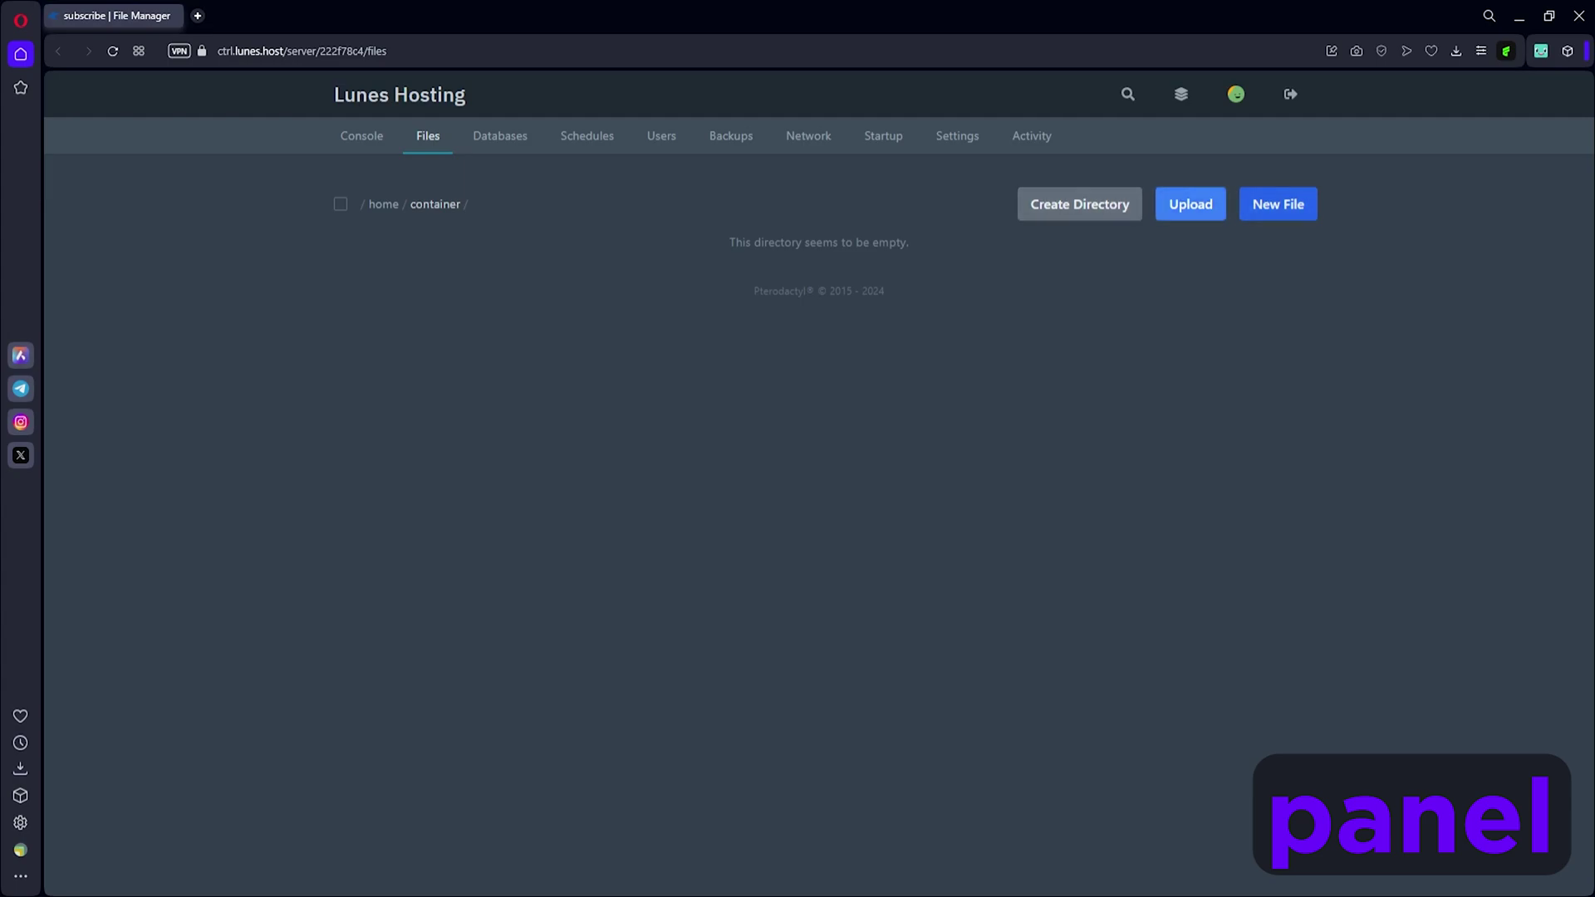
left_click(1189, 203)
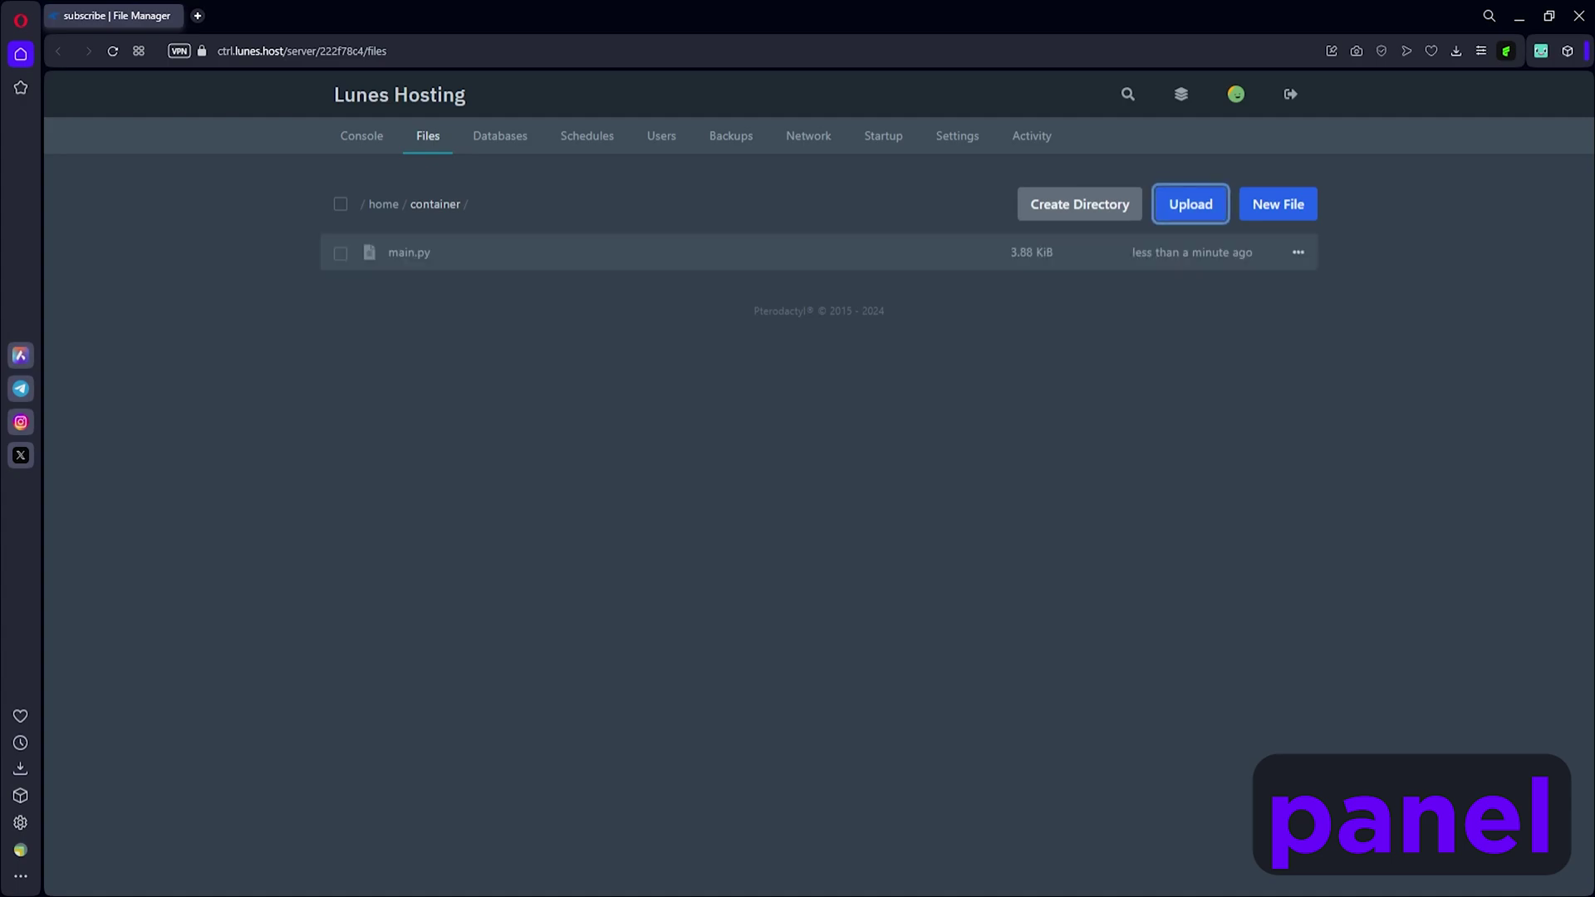
Step: Open main.py and read through the bot's imports and commands
left_click(409, 252)
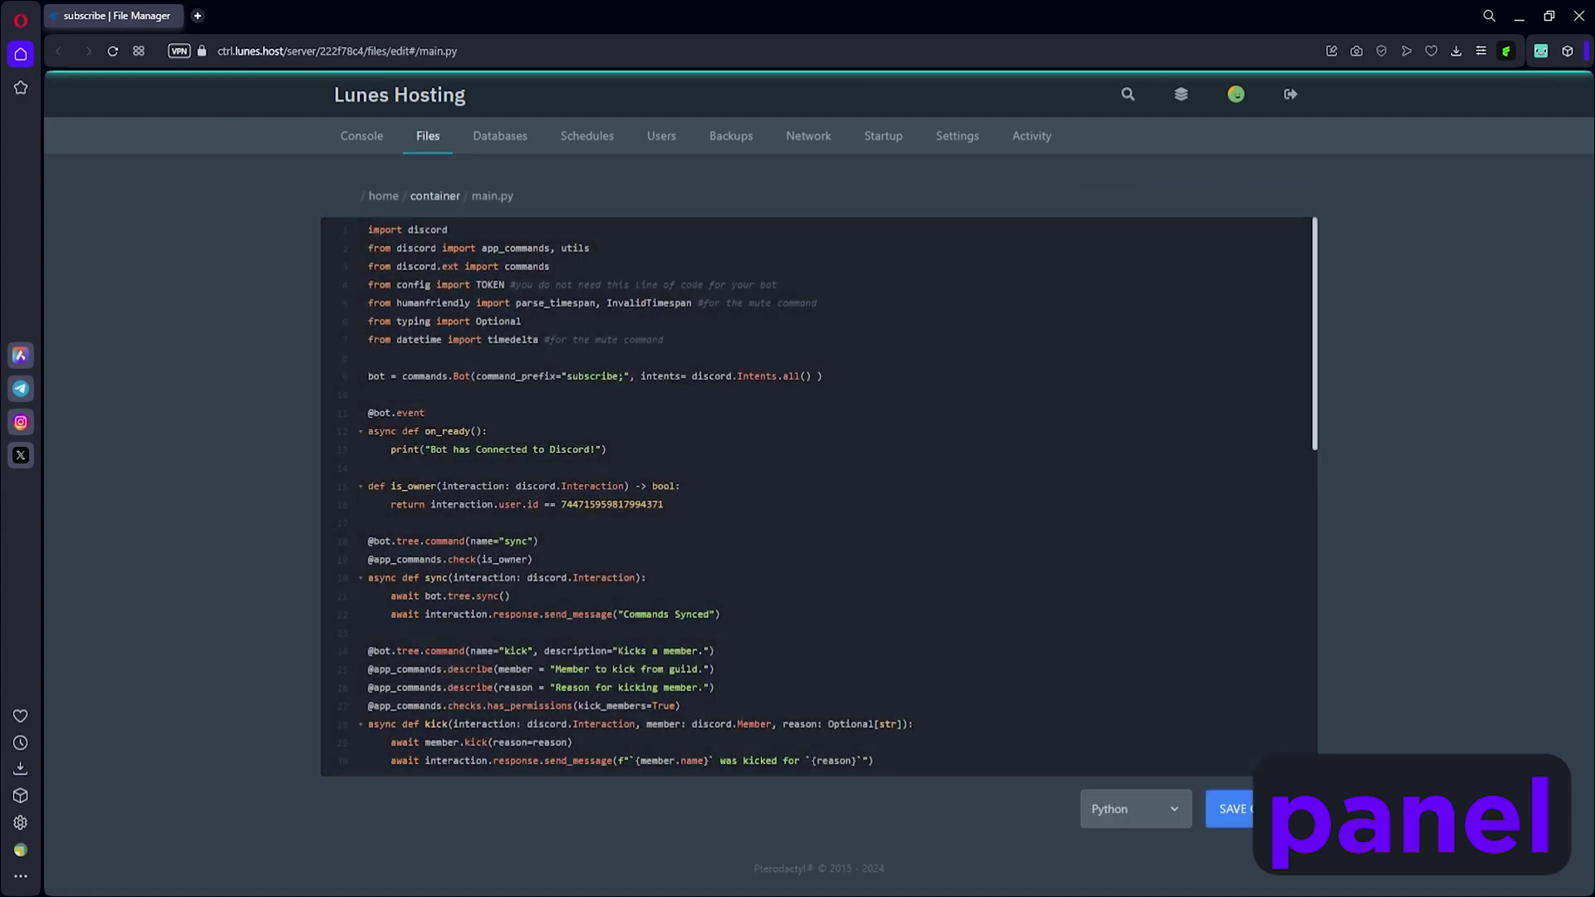
scroll(818, 496, "down", 8)
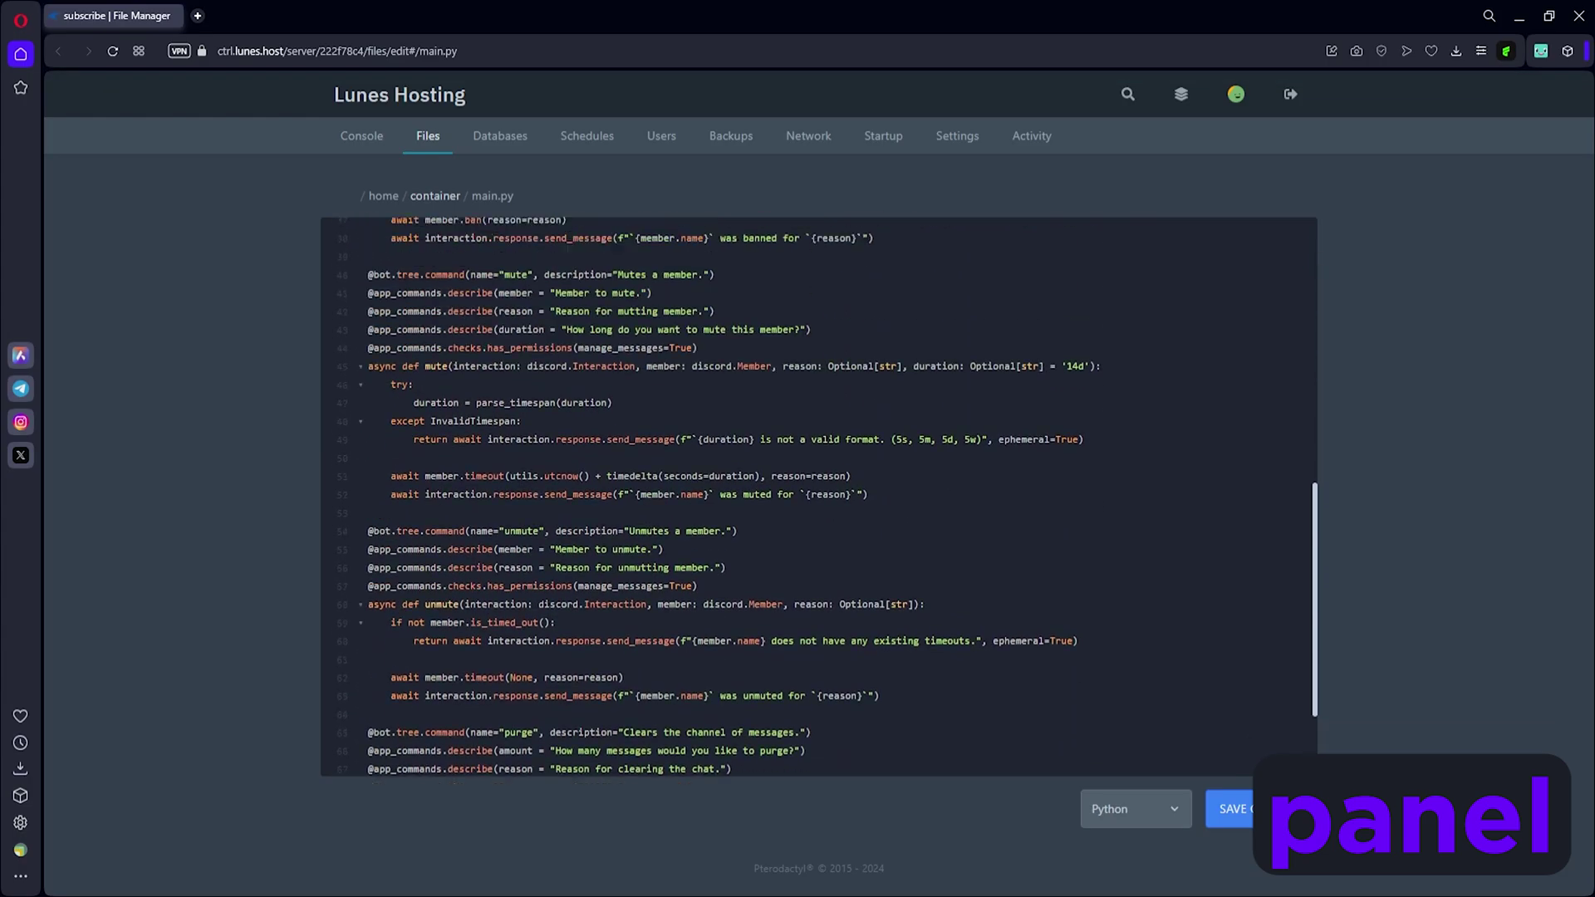
scroll(818, 497, "up", 1)
scroll(819, 497, "down", 3)
scroll(818, 496, "up", 10)
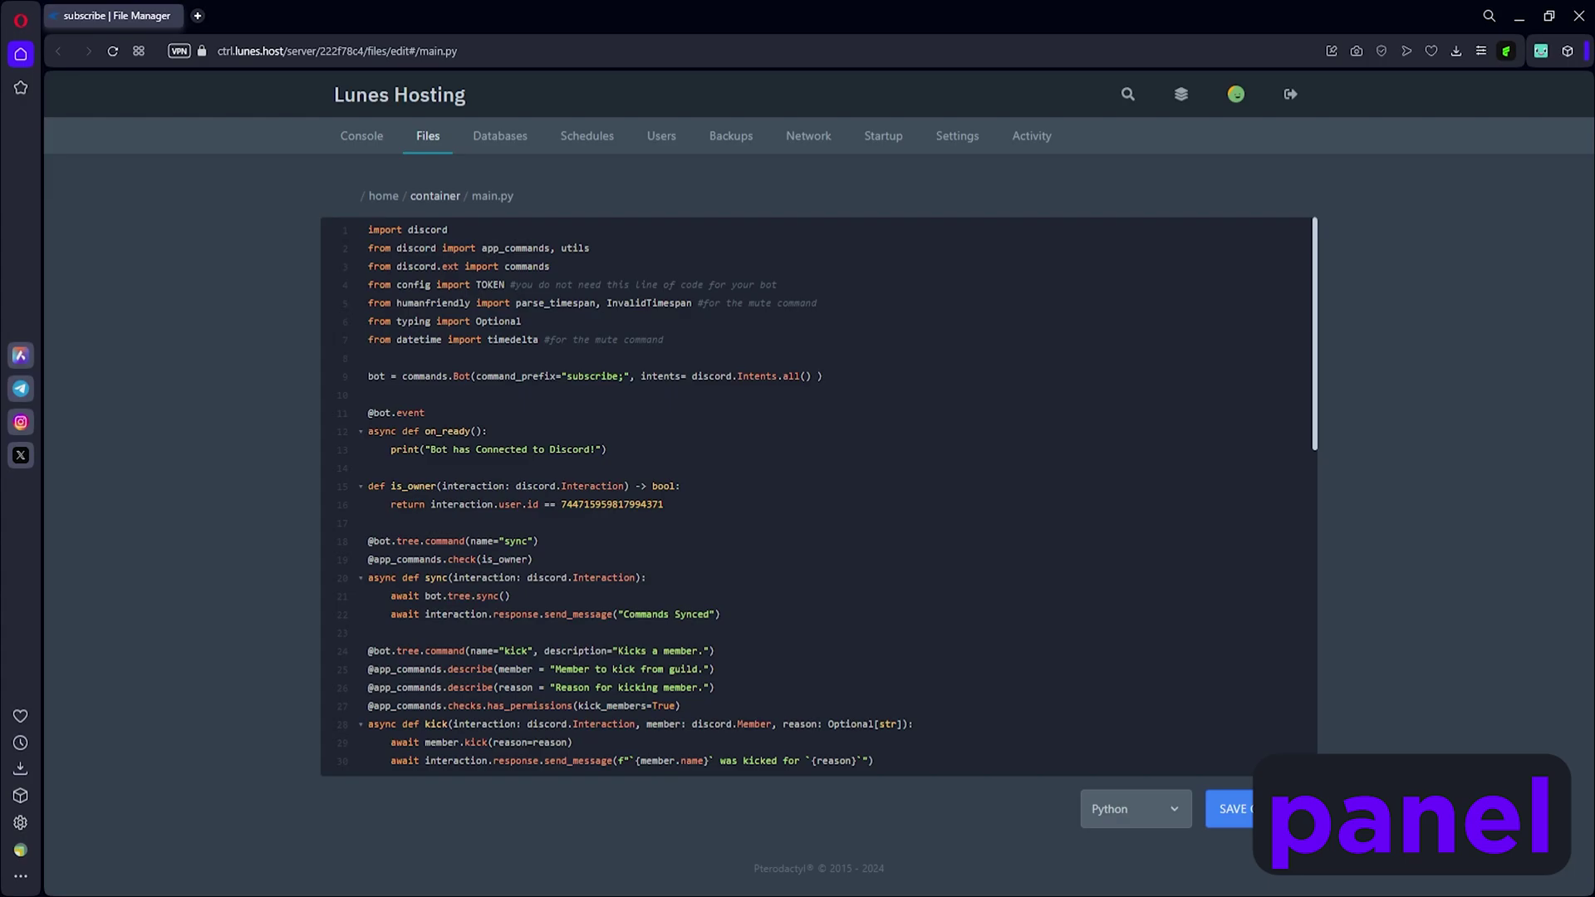
Step: Start a list of the packages imported by main.py in a new browser tab, beginning with discord
double_click(427, 229)
left_click(281, 51)
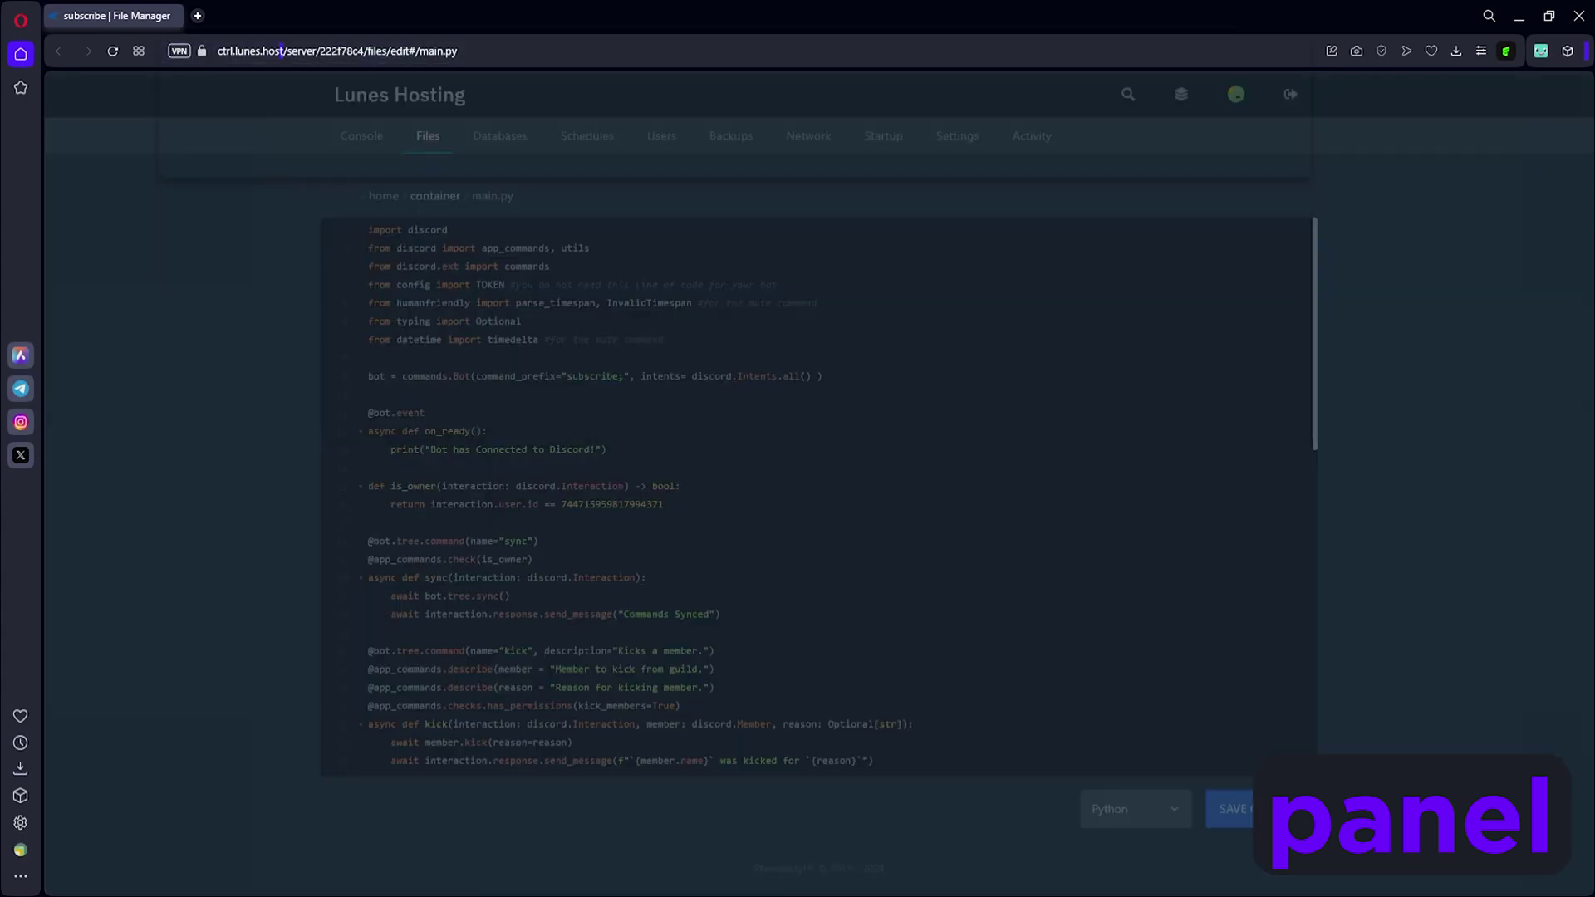
left_click(198, 15)
type("discord")
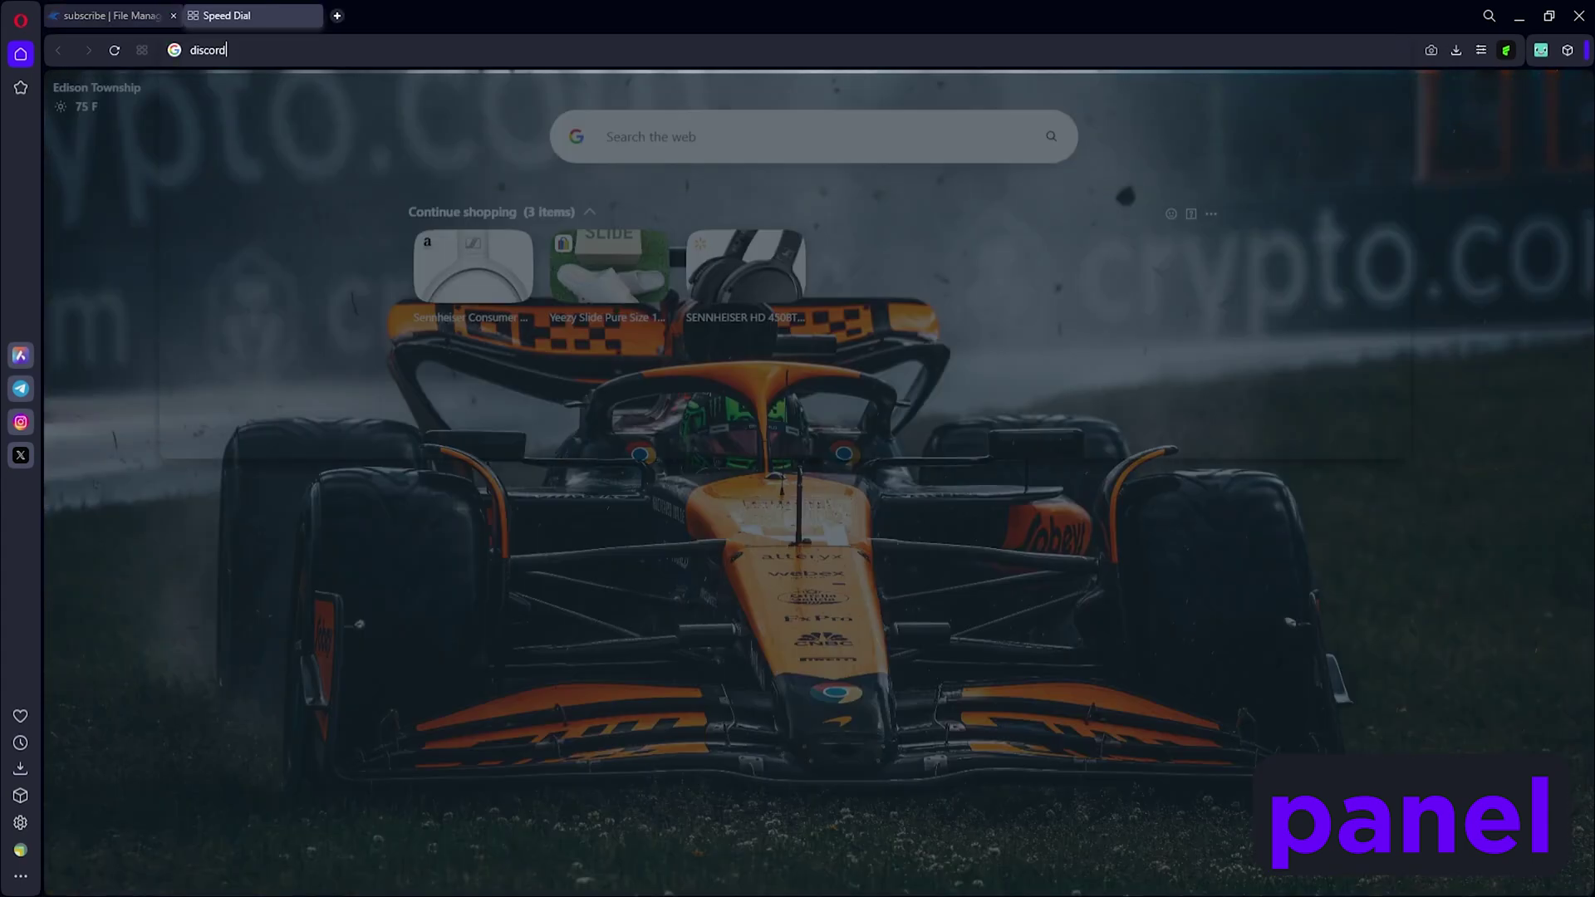
Step: Copy the package name humanfriendly from the imports in main.py and add it to the list after discord
left_click(114, 15)
left_click(482, 303)
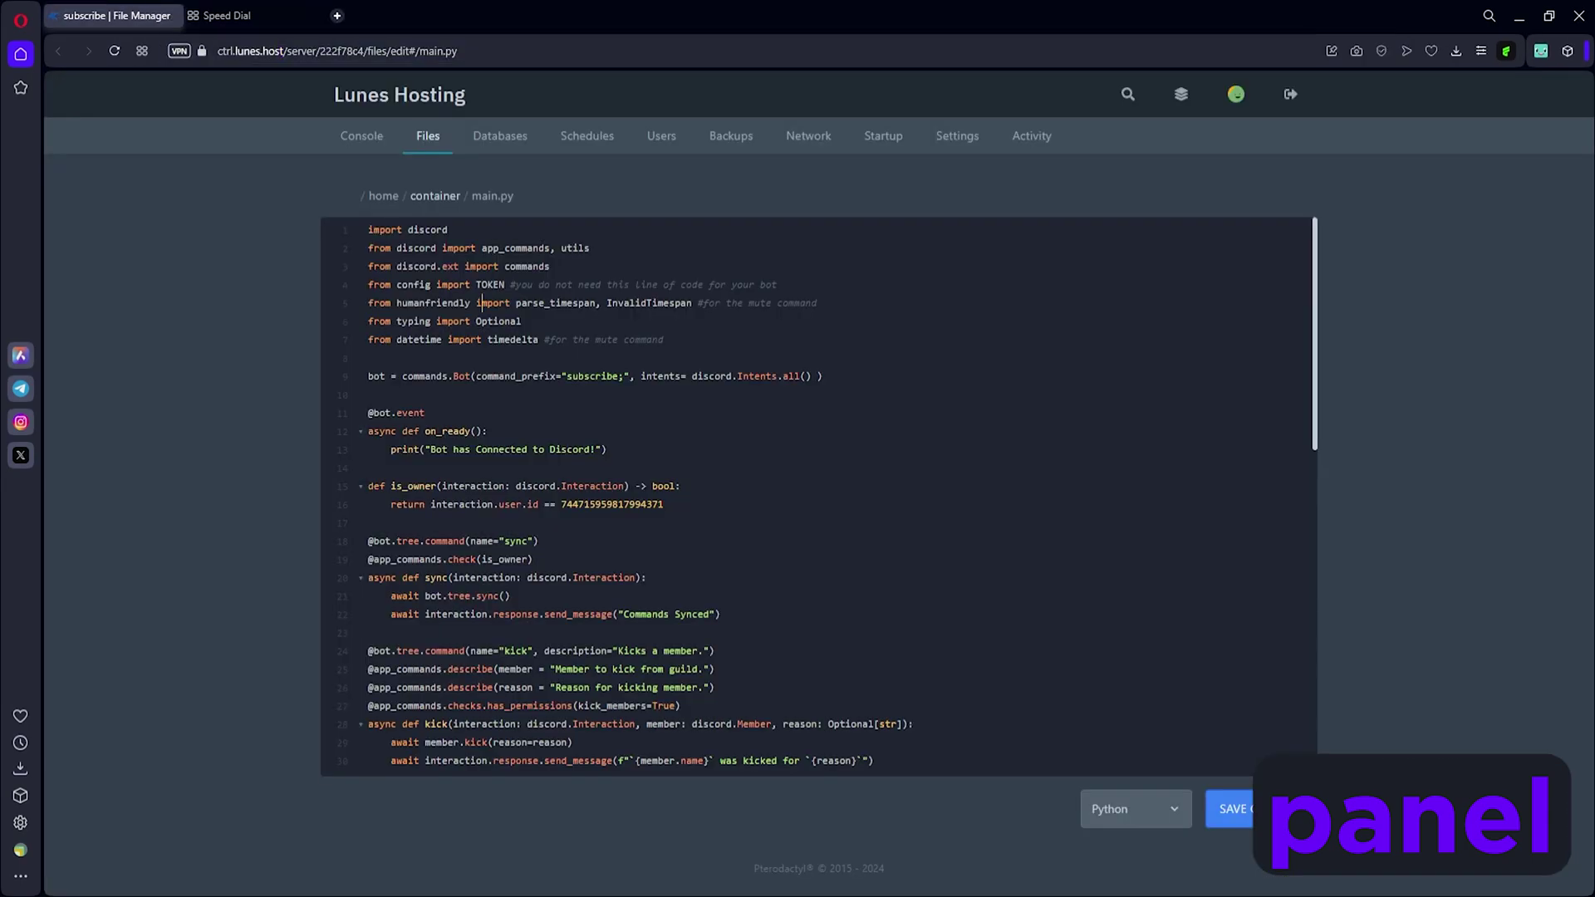
double_click(434, 302)
key("ctrl+c")
left_click(249, 15)
key("ctrl+v")
Step: Copy the package name typing from the imports in main.py and append it to the package list
left_click(114, 15)
double_click(413, 321)
key("ctrl+c")
left_click(249, 15)
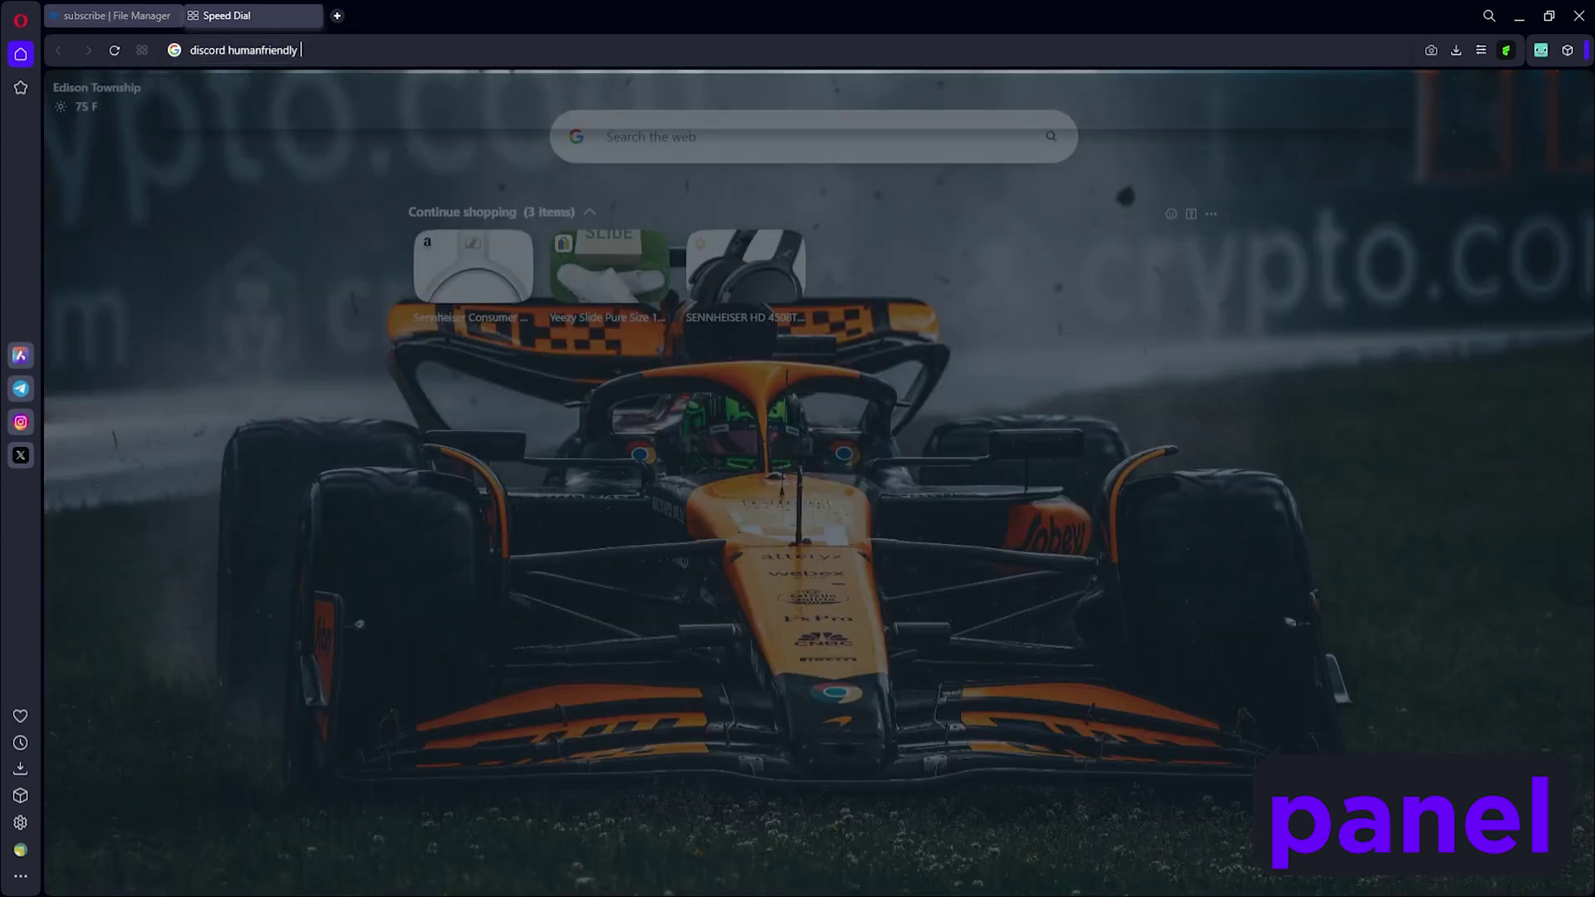
key("ctrl+v")
Step: Append the package name datetime from main.py's imports to the package list and return to the script
key("ctrl+Tab")
double_click(418, 339)
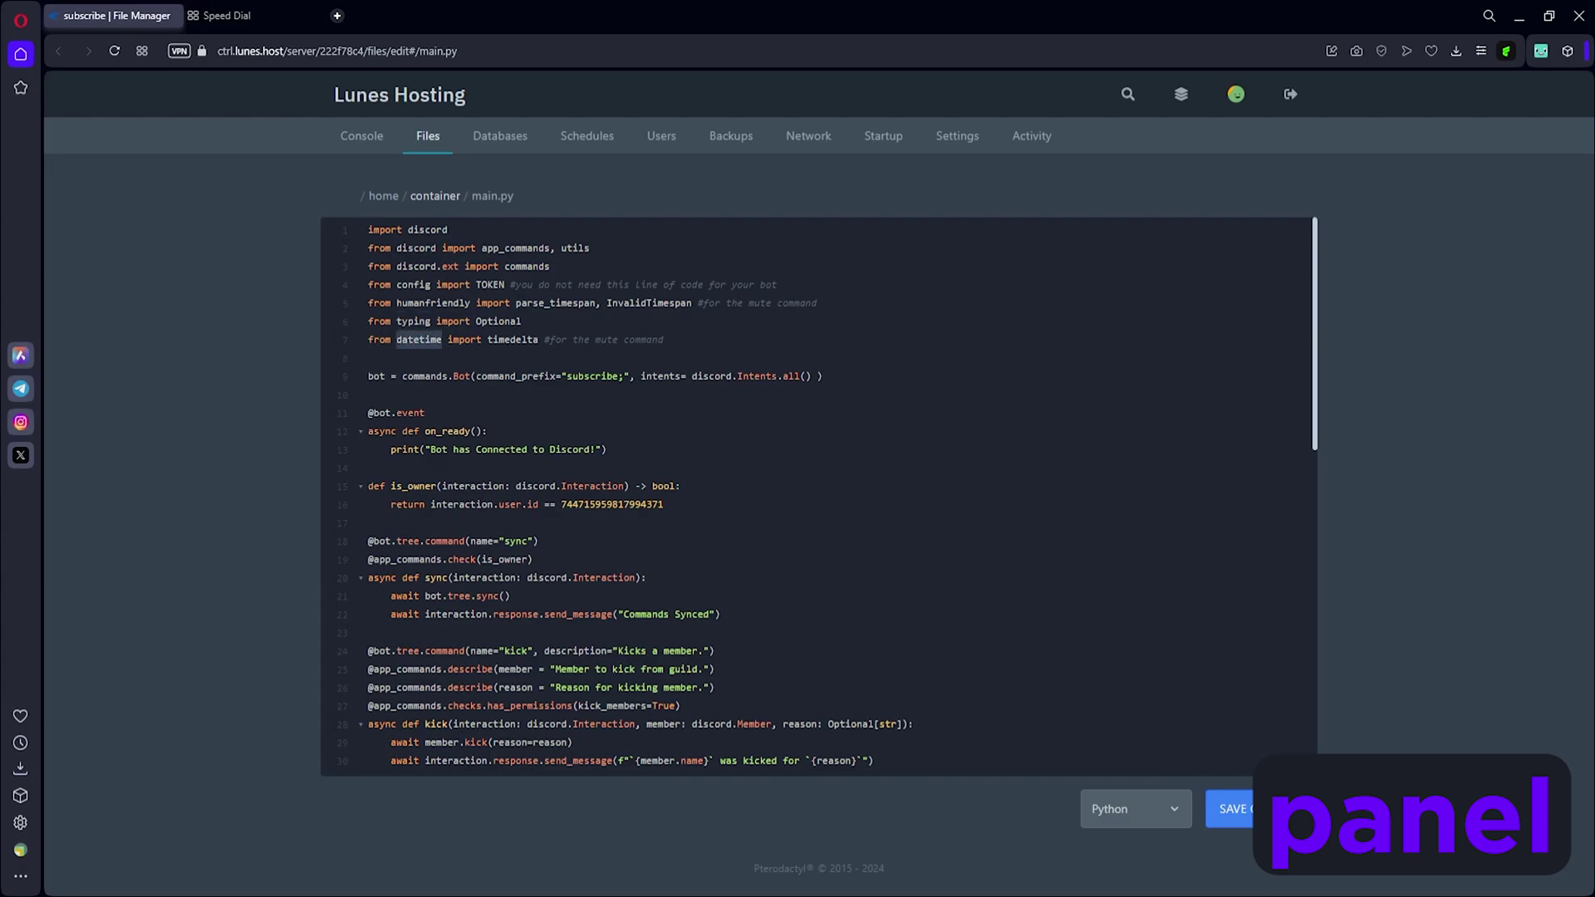
key("ctrl+Tab")
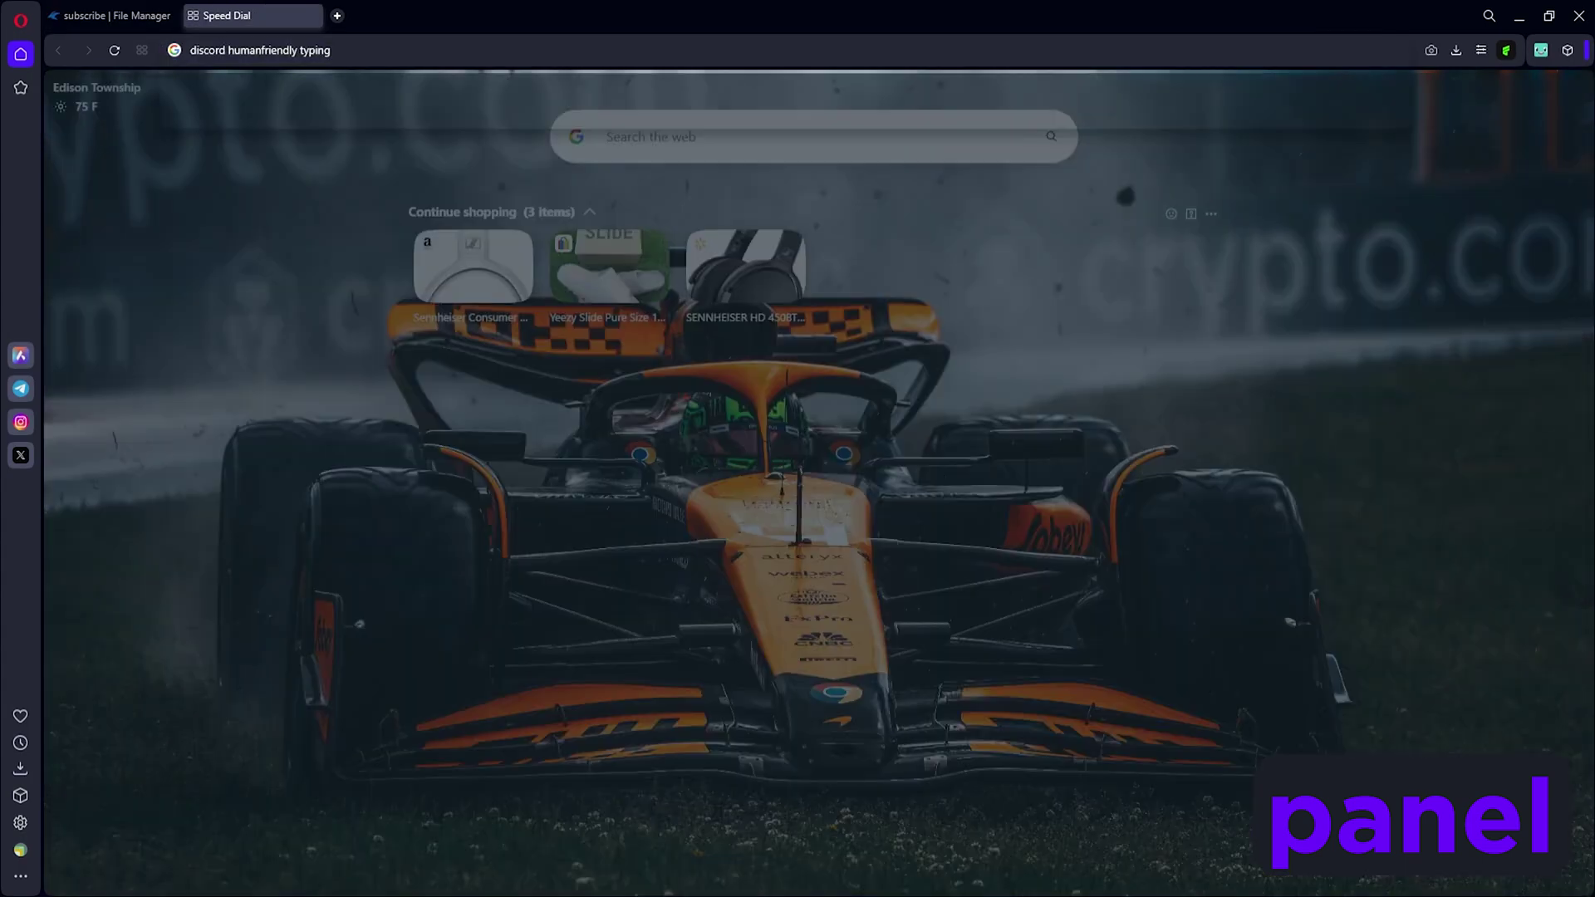
key("ctrl+v")
key("ctrl+Tab")
left_click(516, 339)
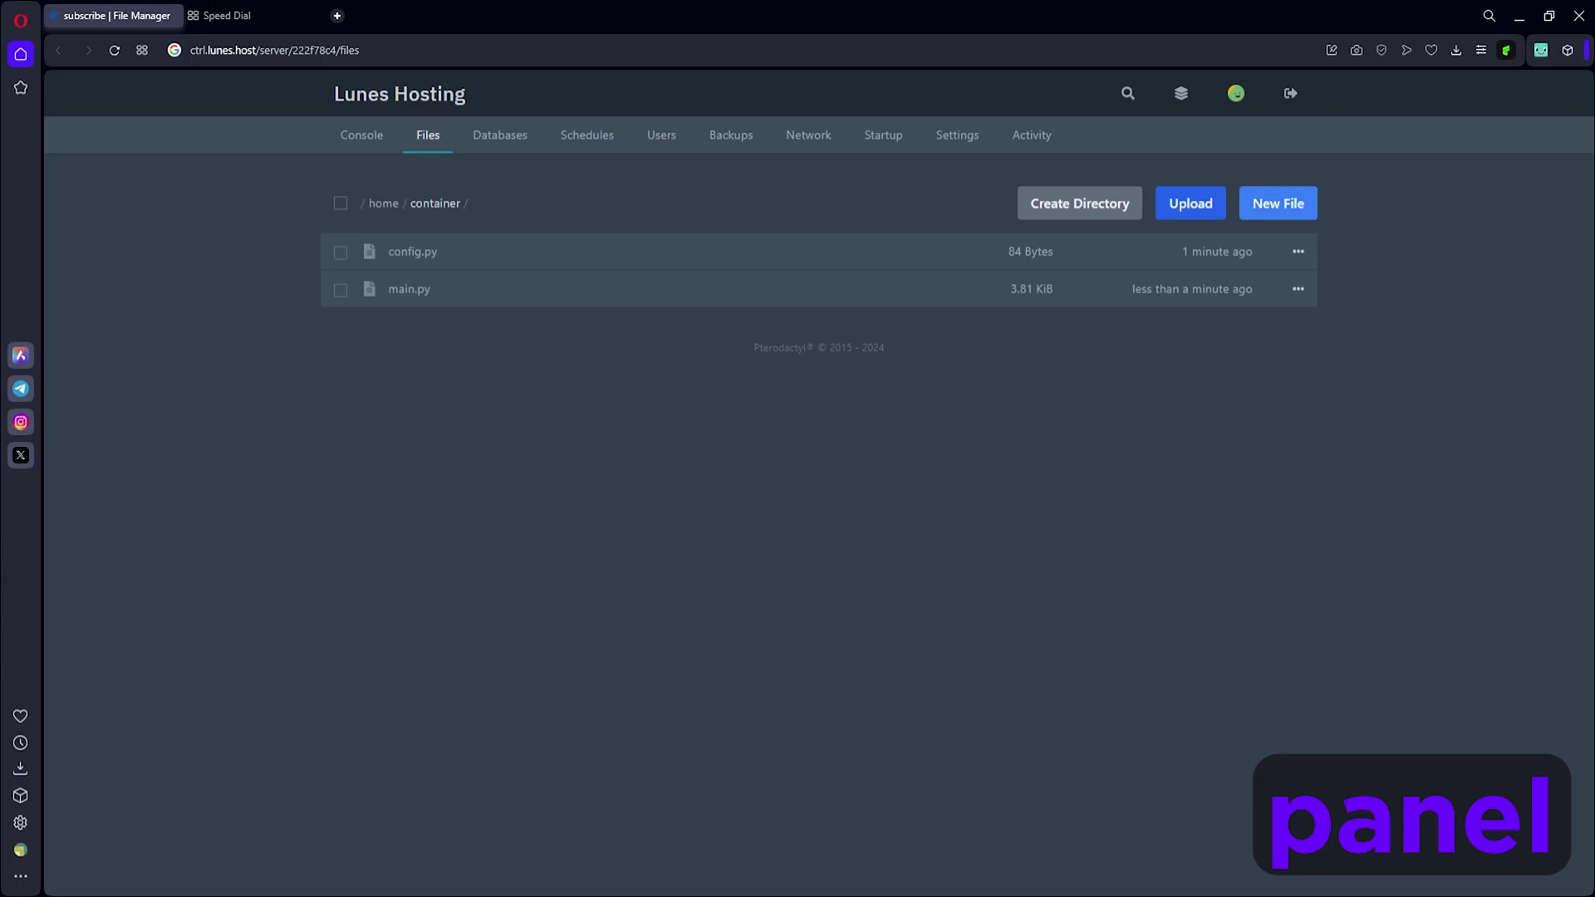
Step: Create a new file in the container directory, paste the package list and put discord on its own line
left_click(1276, 203)
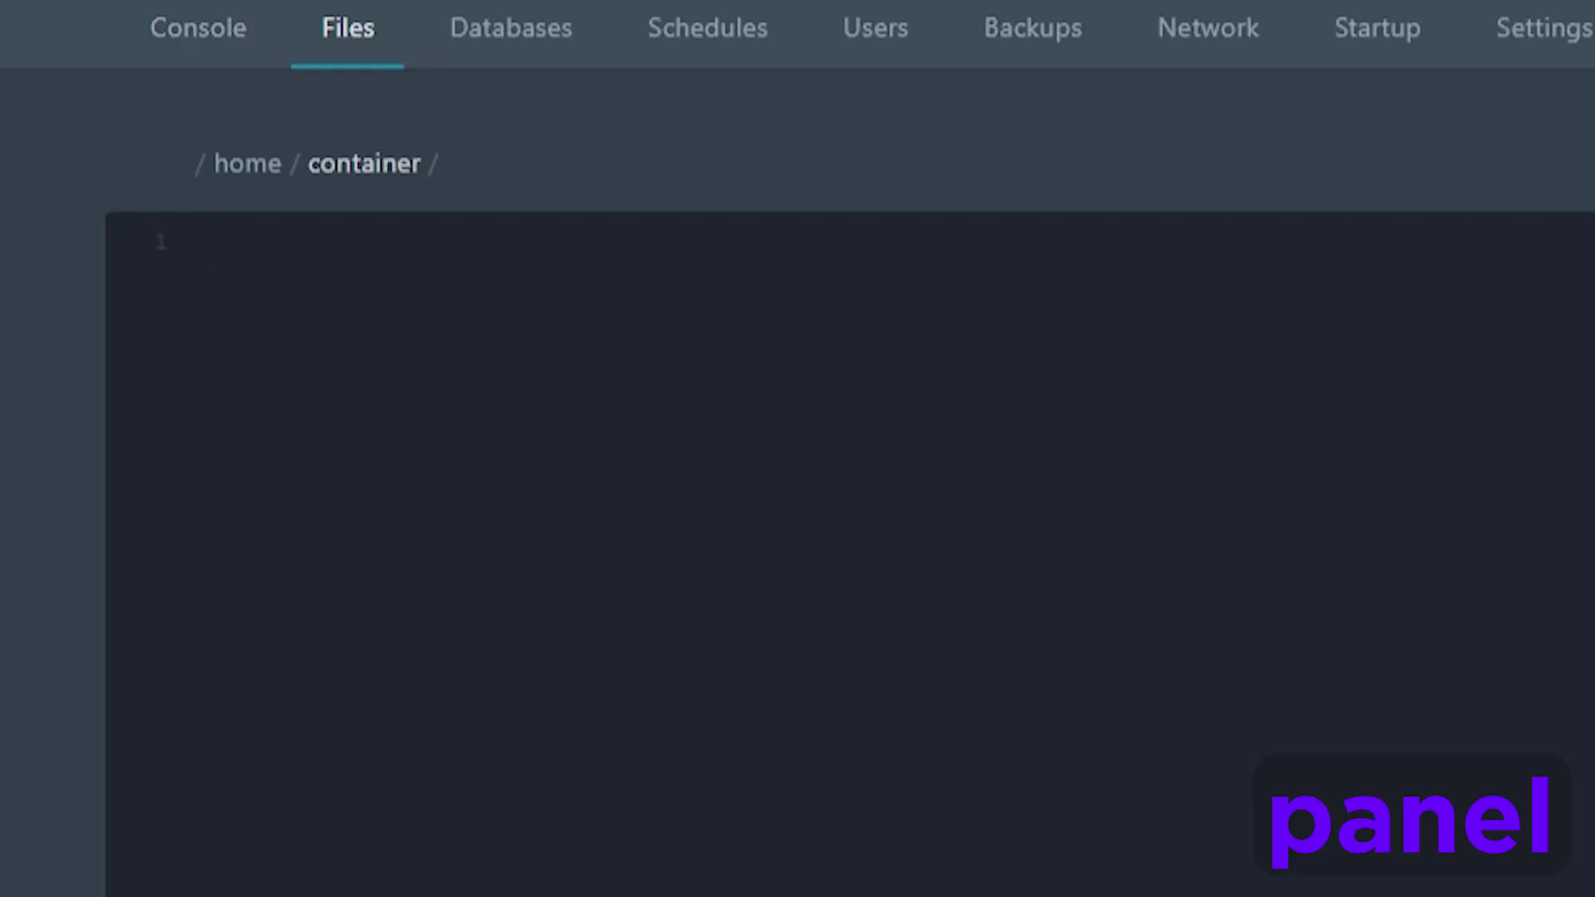
key("ctrl+v")
left_click(289, 240)
key("Right")
key("Right")
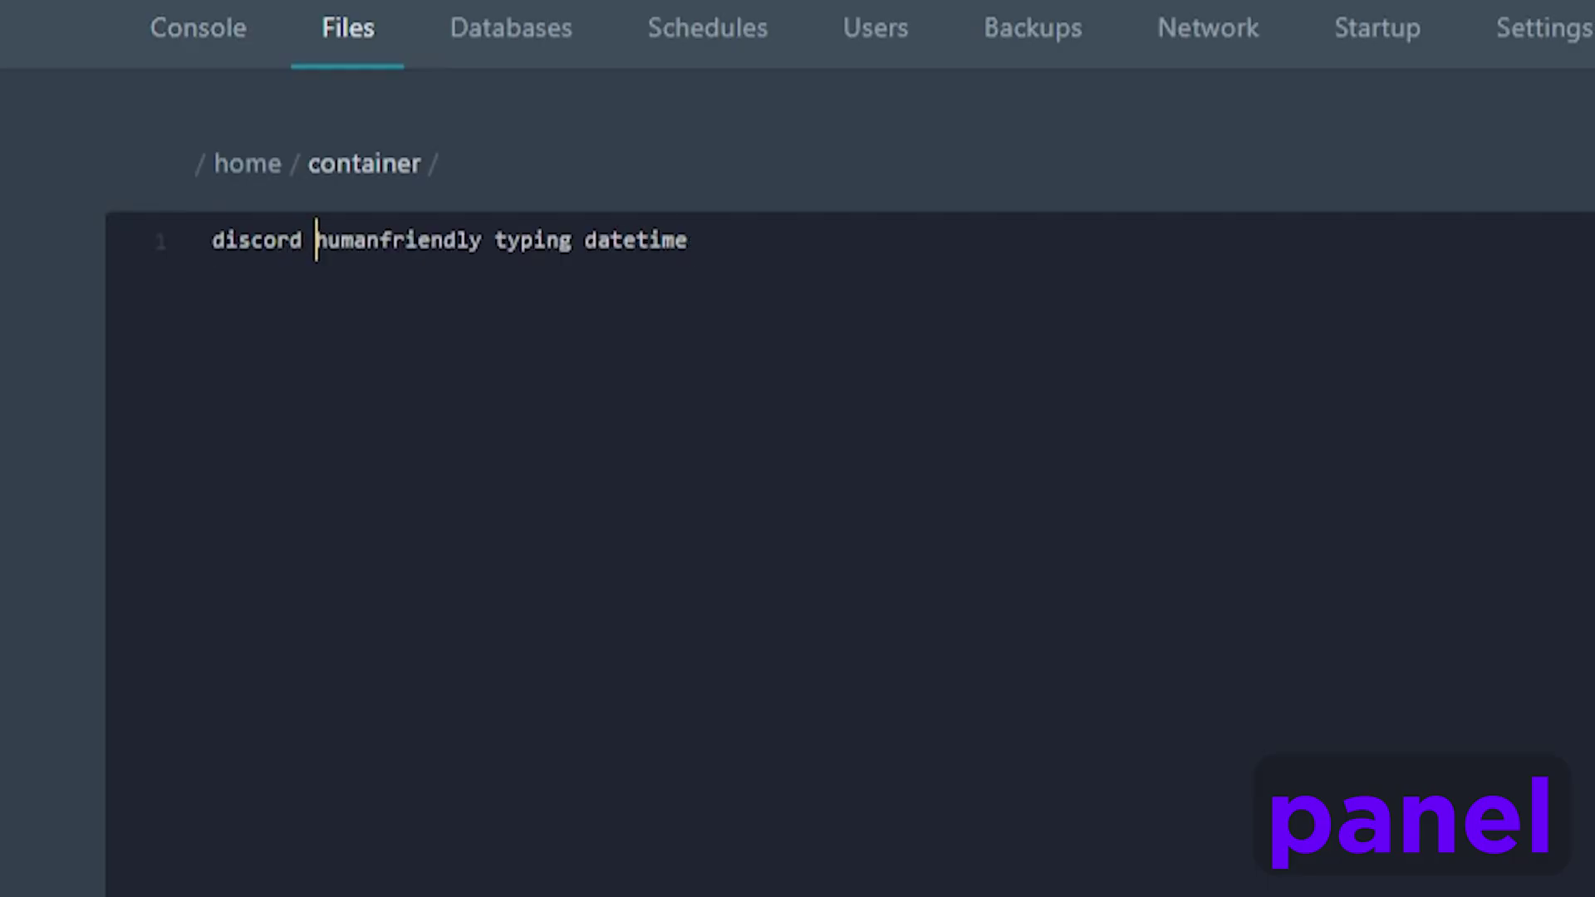
key("BackSpace")
key("BackSpace")
key("Return")
key("BackSpace")
type("d")
key("Return")
Step: Break the rest of the list so that humanfriendly, typing and datetime each sit on a separate line
left_click(585, 282)
left_click(392, 282)
key("BackSpace")
key("Return")
key("ctrl+Right")
key("Right")
key("BackSpace")
key("Return")
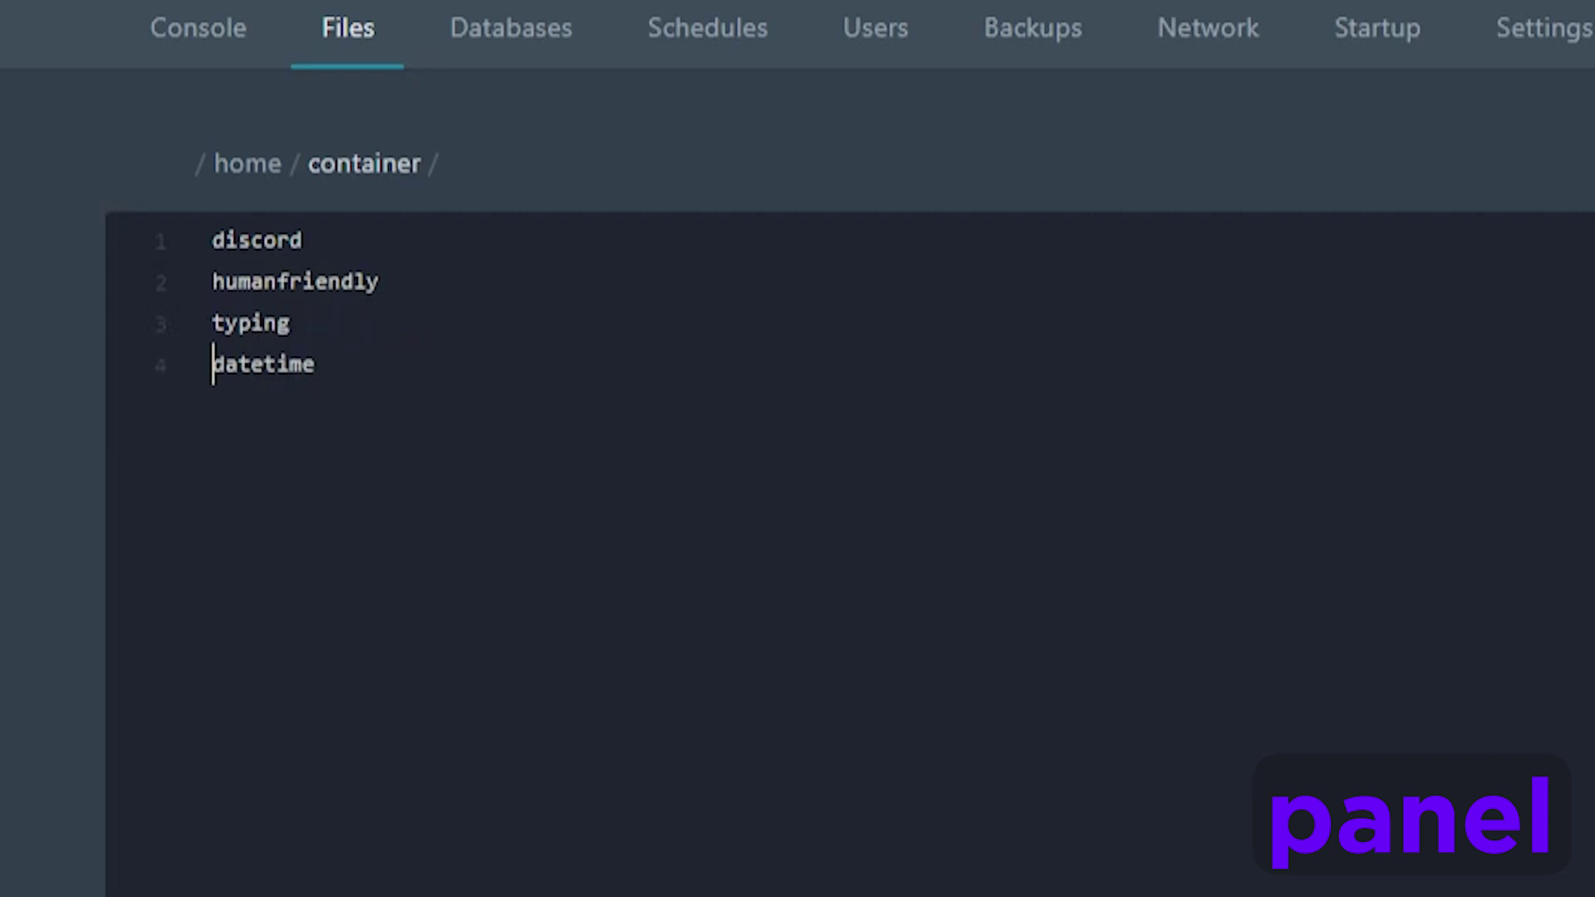
Step: Save the package list as requirements.txt and return to the container directory
key("ctrl+s")
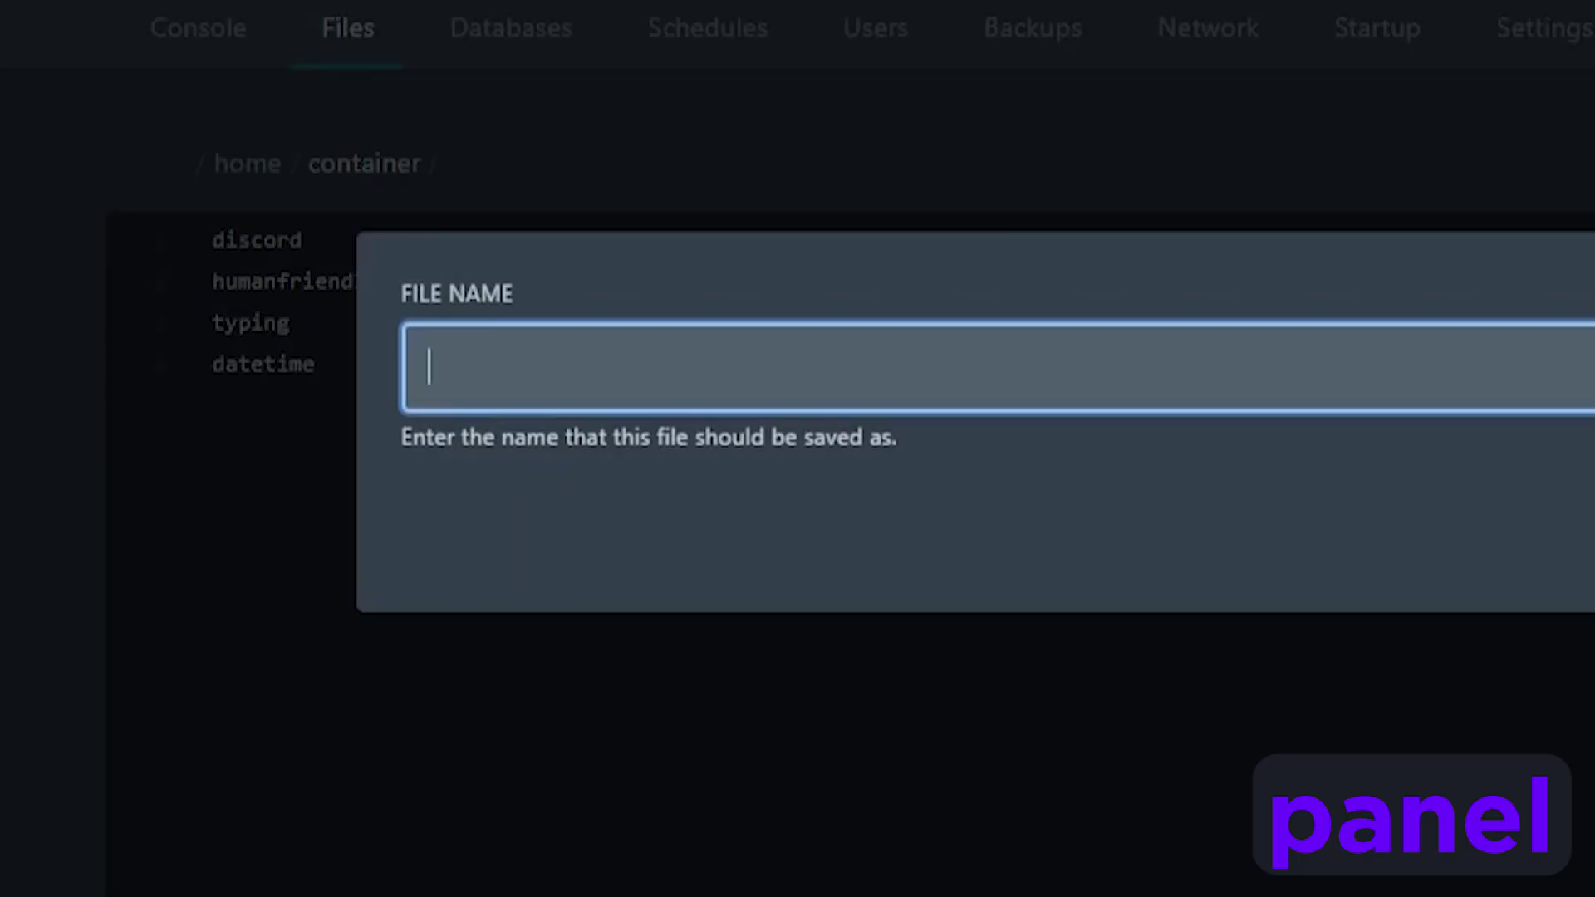
type("requirement")
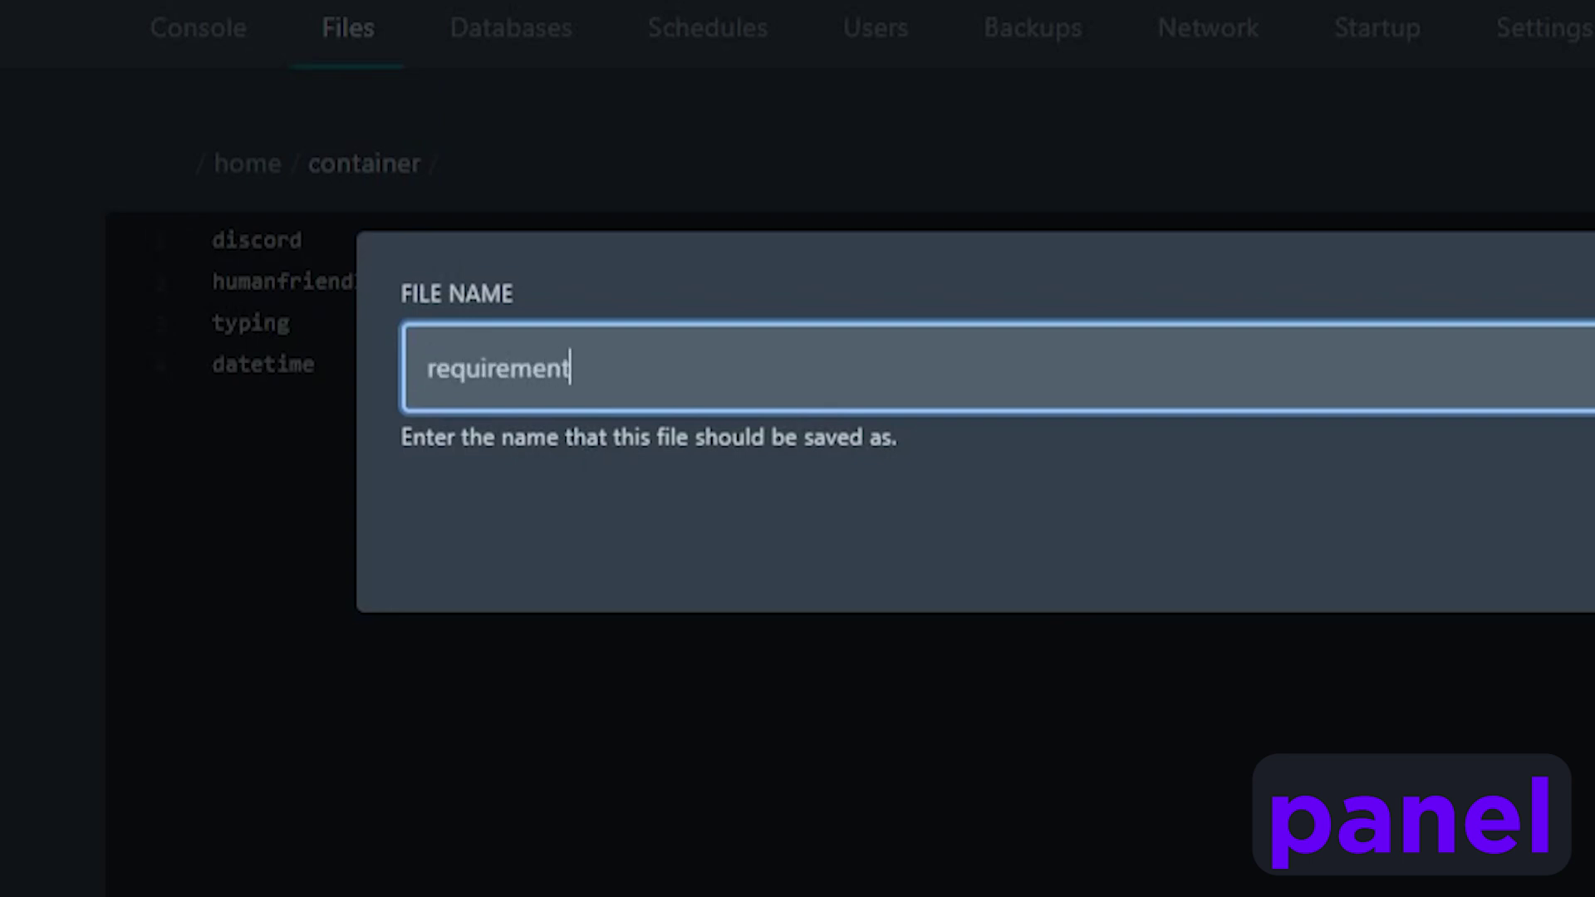
key("BackSpace")
key("BackSpace")
key("BackSpace")
key("BackSpace")
key("BackSpace")
key("BackSpace")
key("BackSpace")
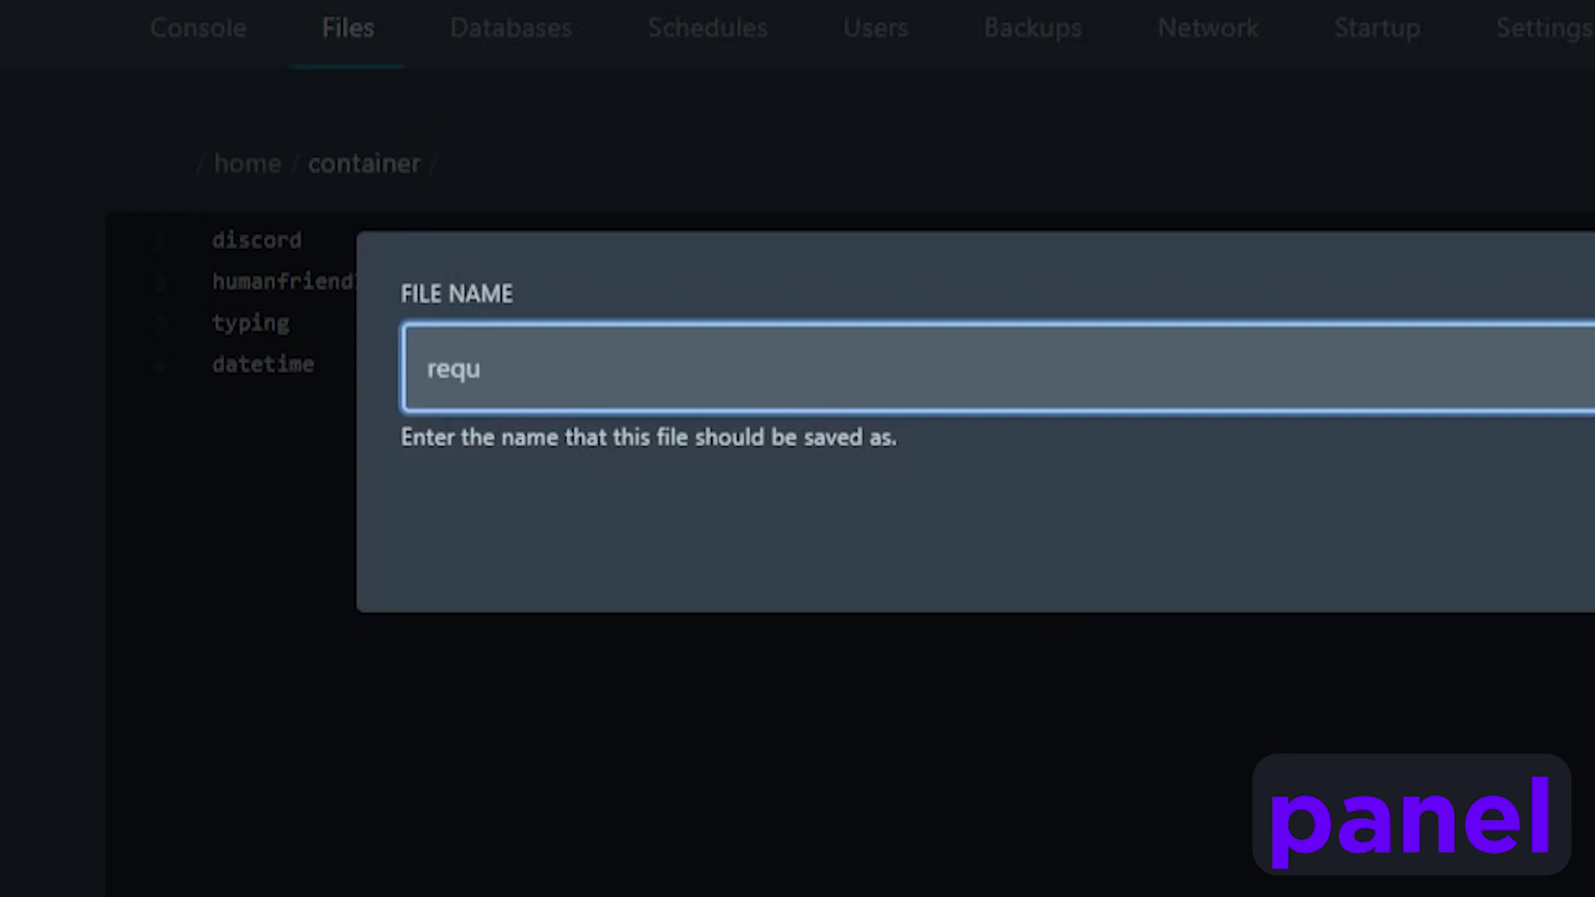
type("irements.txt")
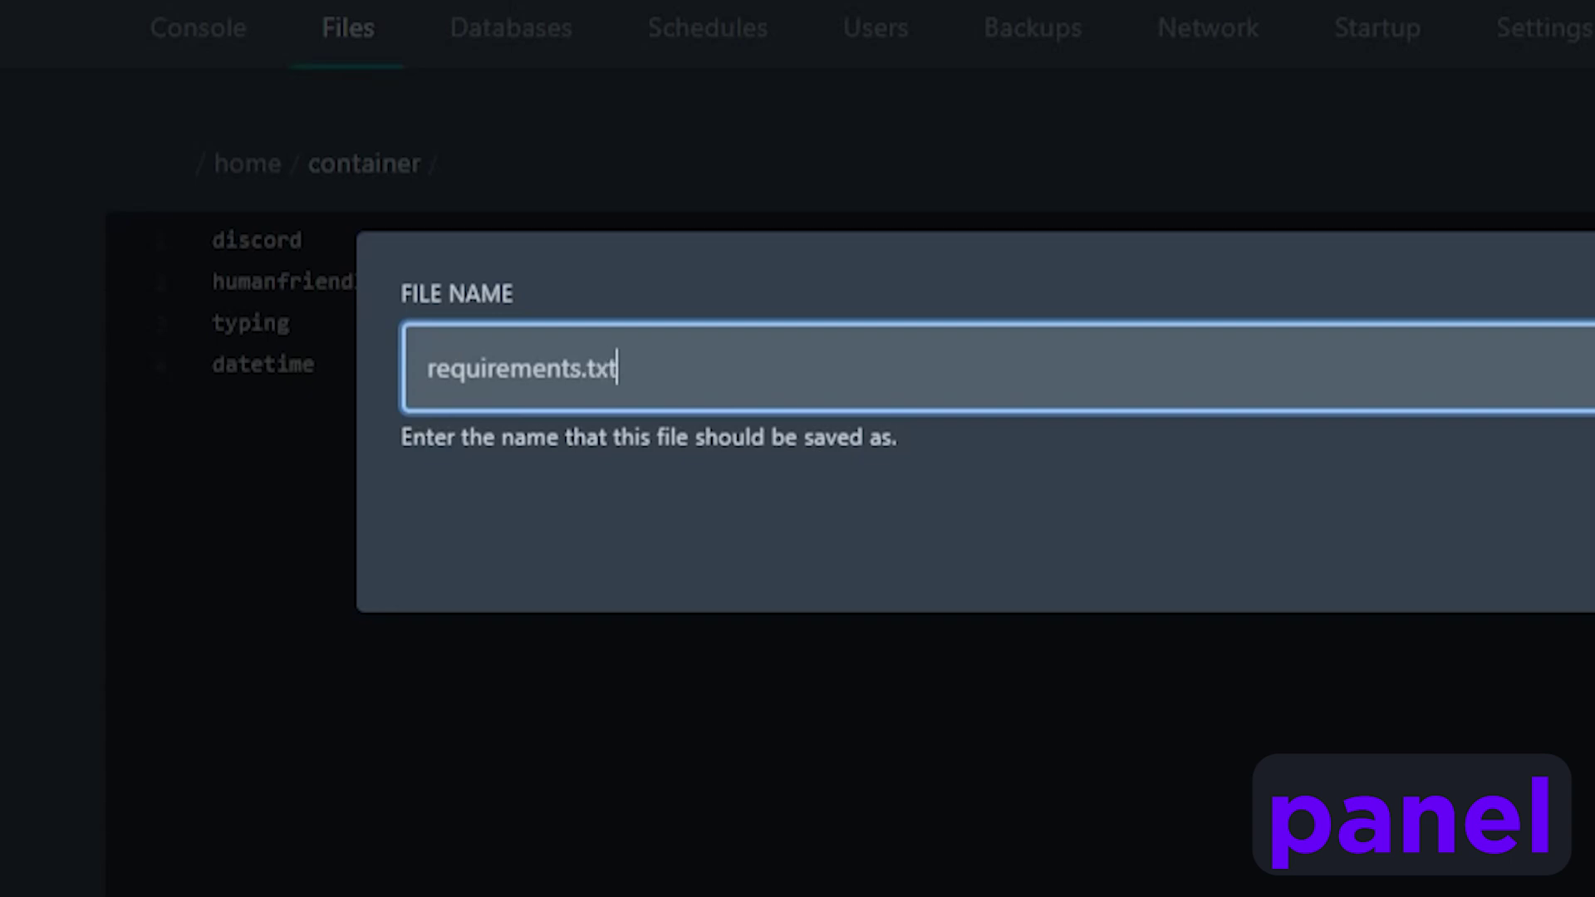
key("Return")
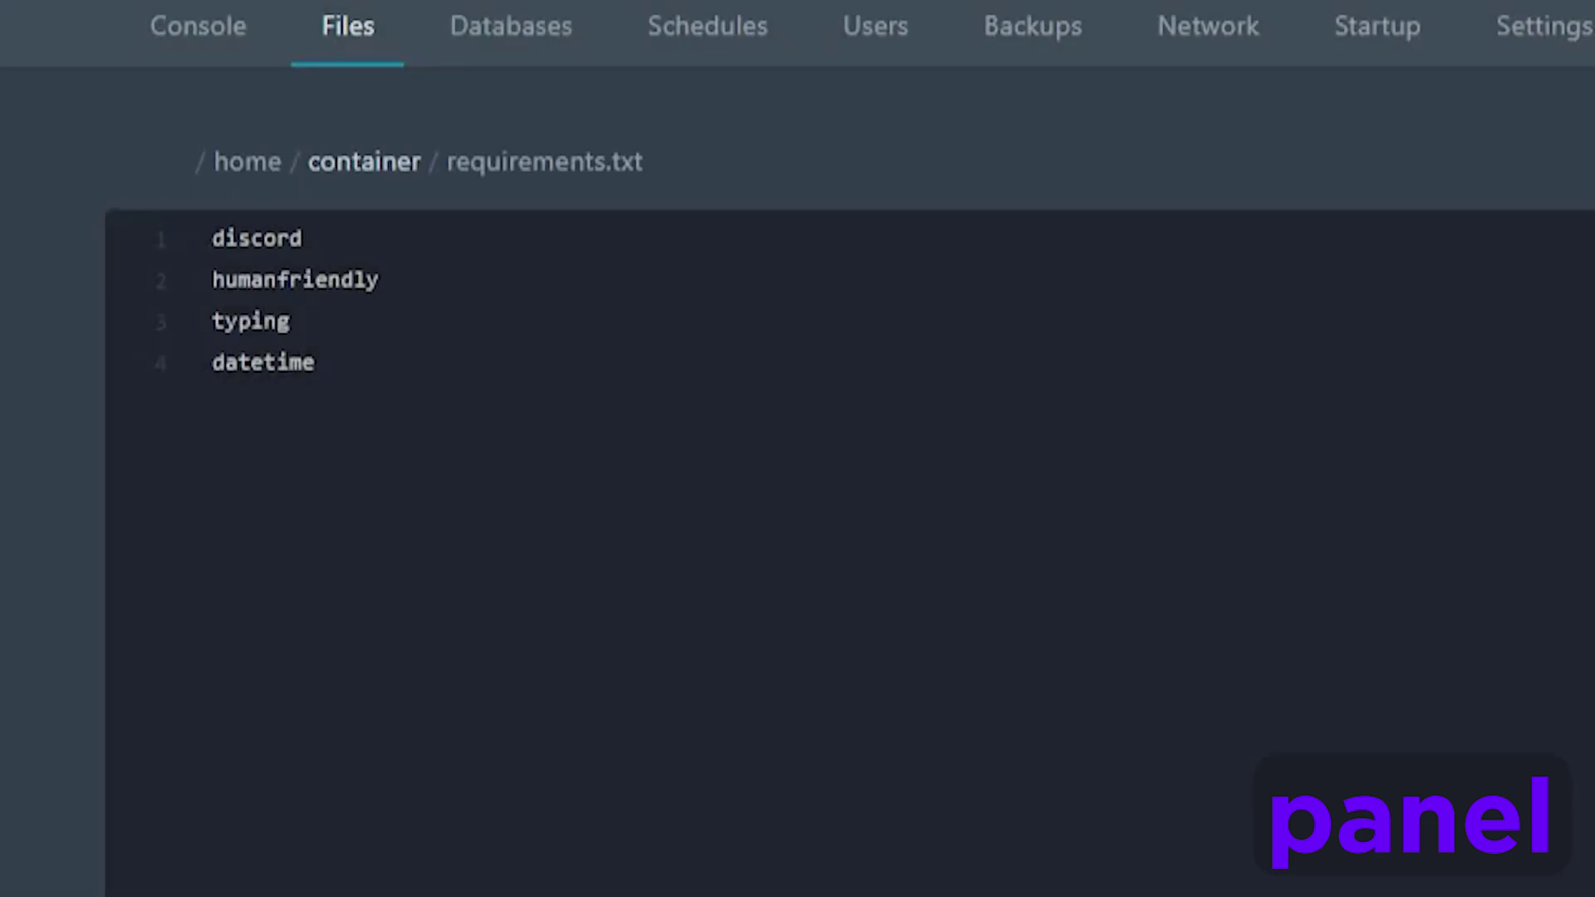
left_click(364, 161)
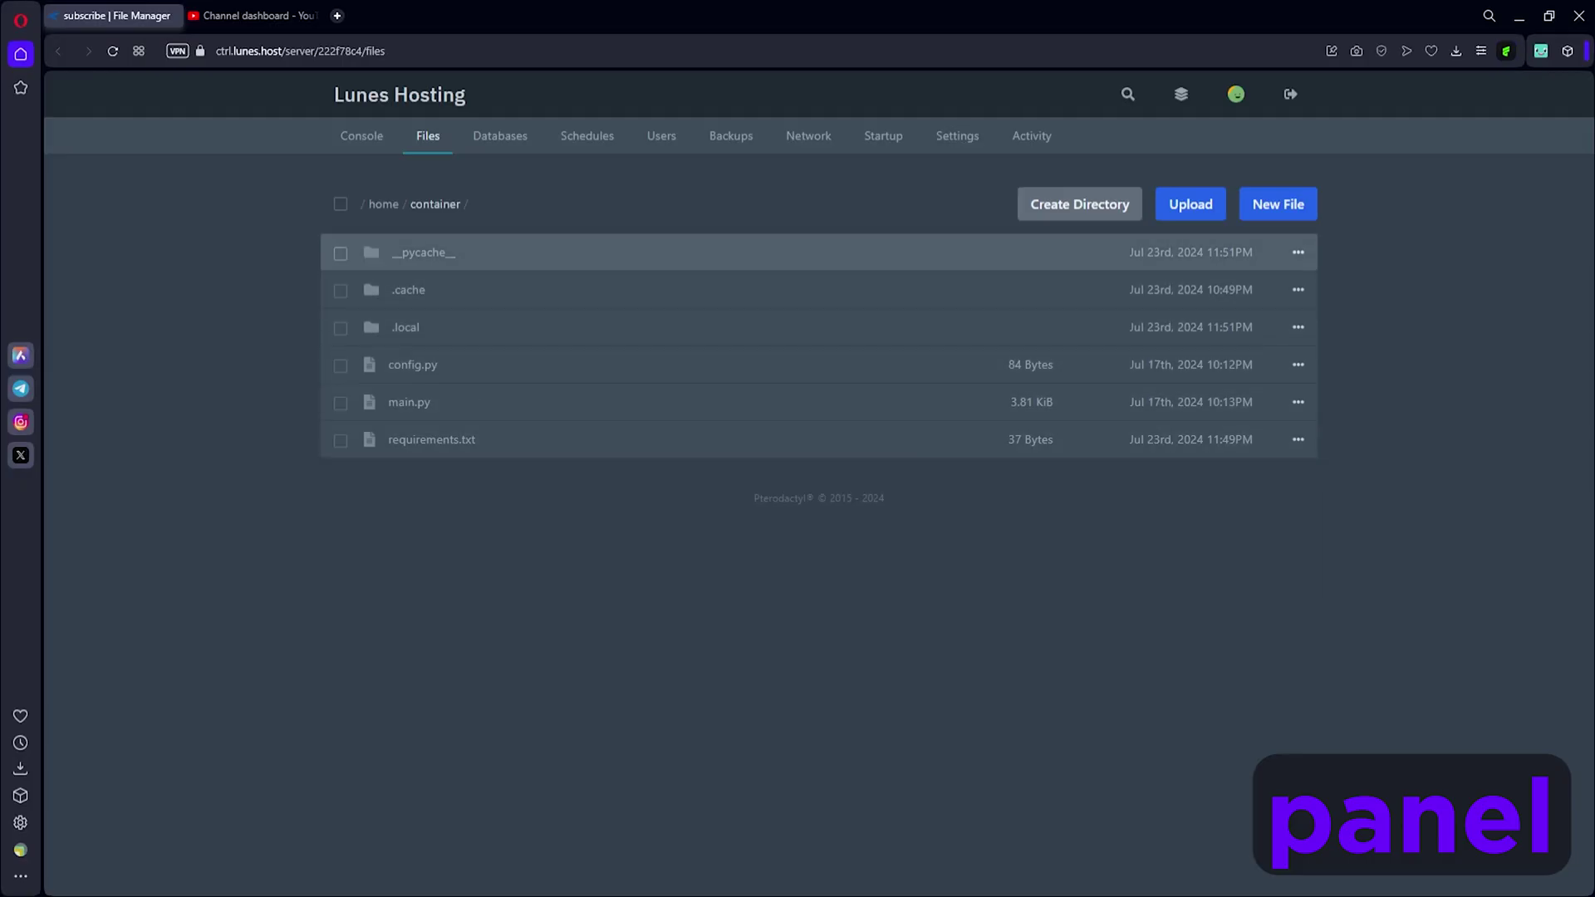
Step: Delete the __pycache__, .cache and .local folders from the container directory
left_click(340, 253)
left_click(339, 329, "shift")
left_click(339, 290)
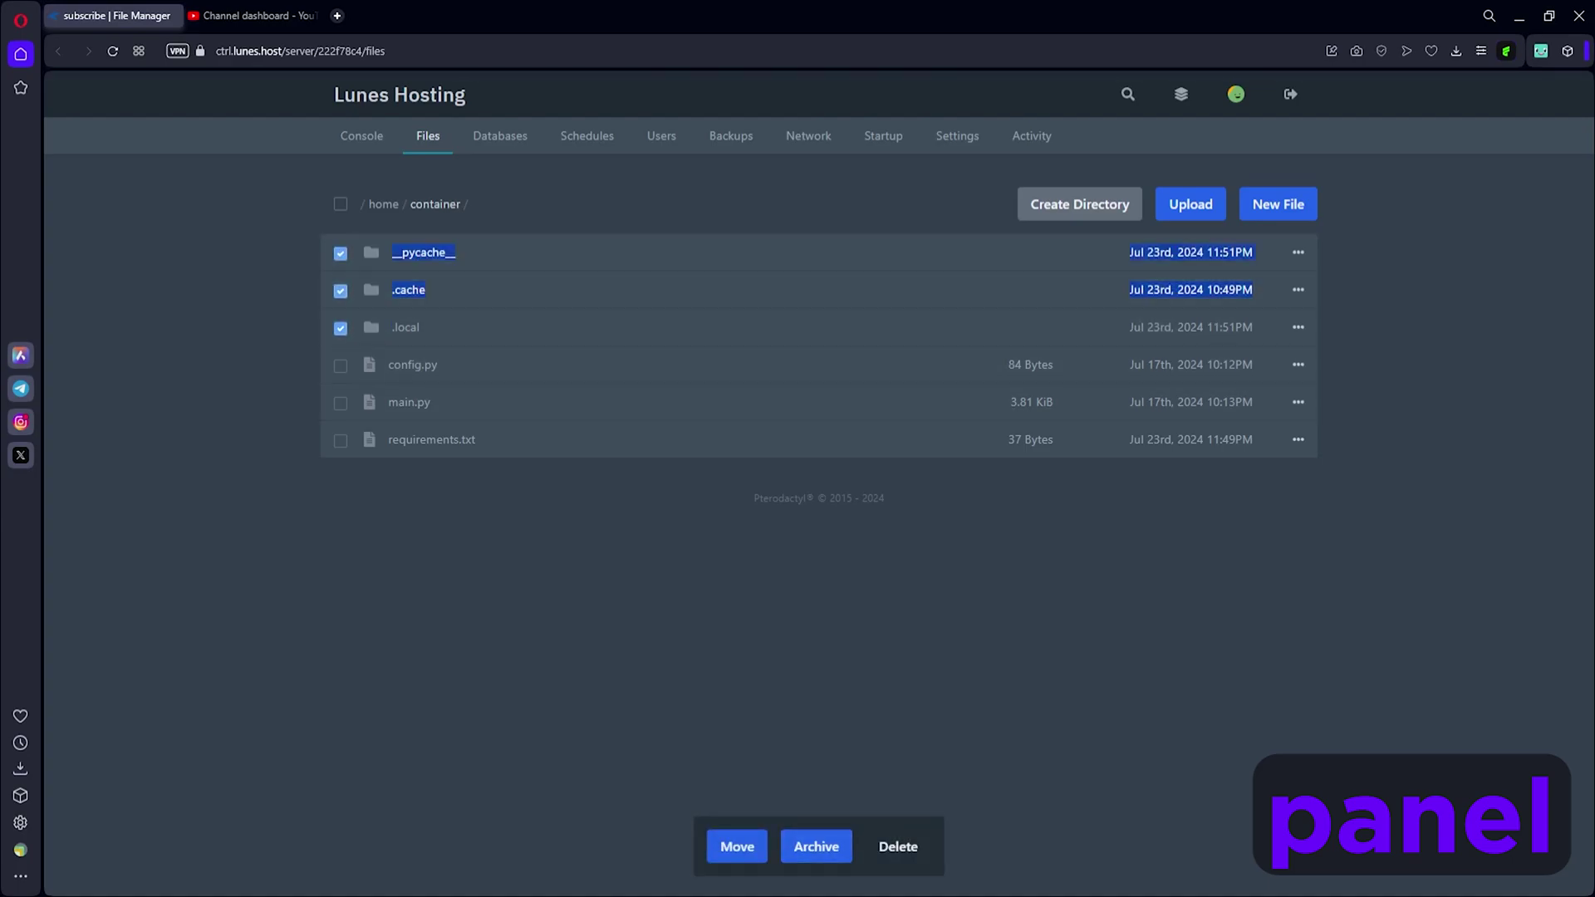
left_click(898, 846)
left_click(1007, 570)
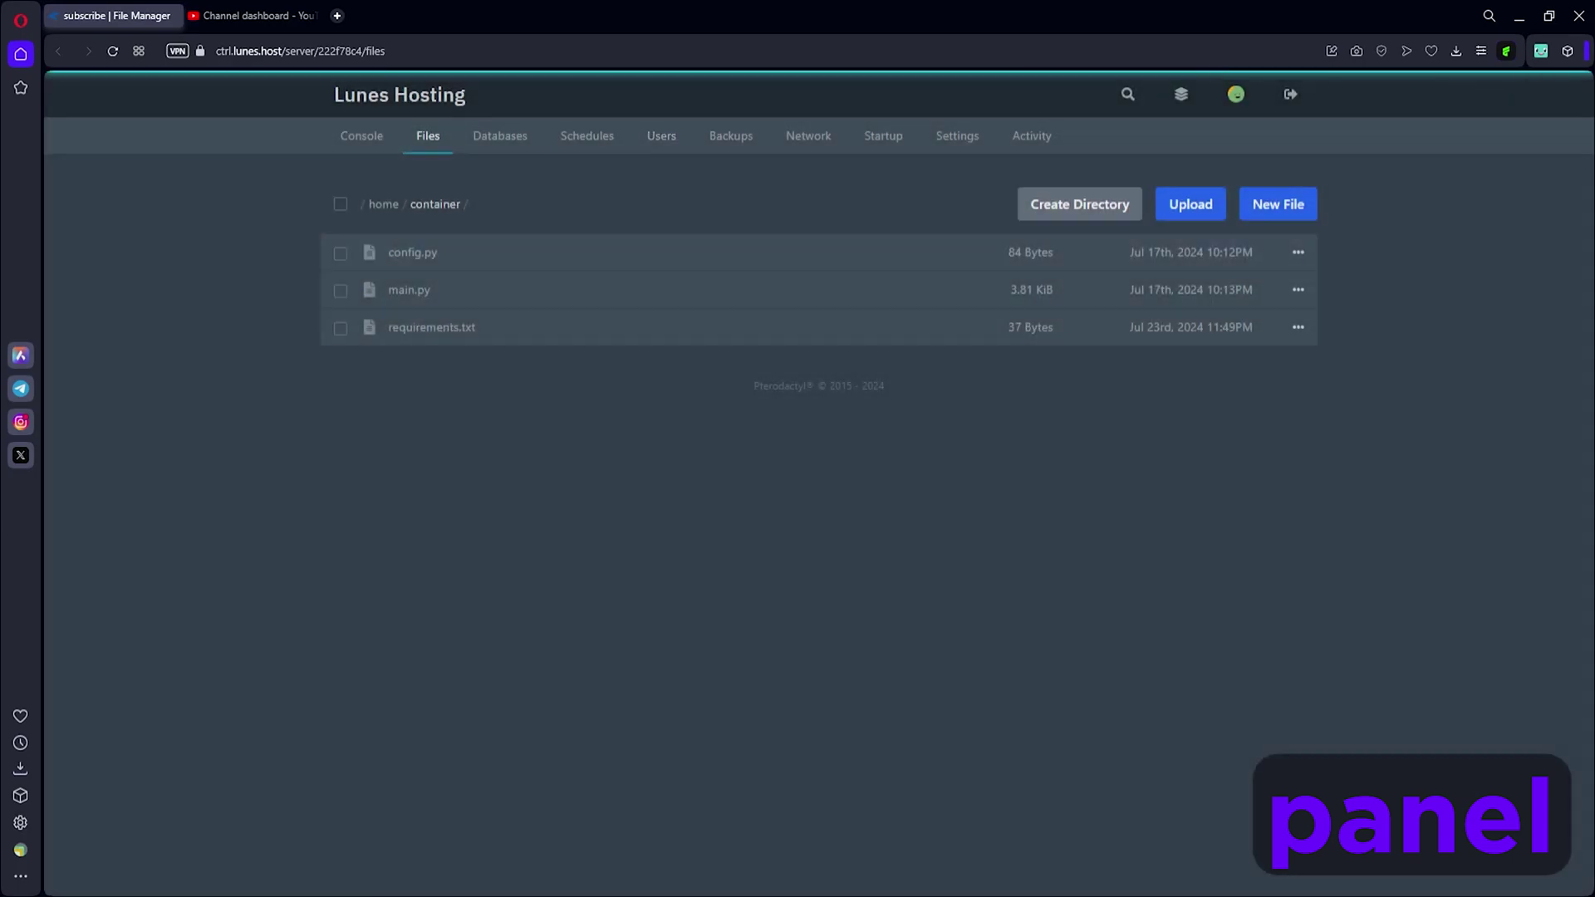
Step: Set the server's startup command variable to "eval pip install -r requirements.txt && python3 main.py"
left_click(883, 135)
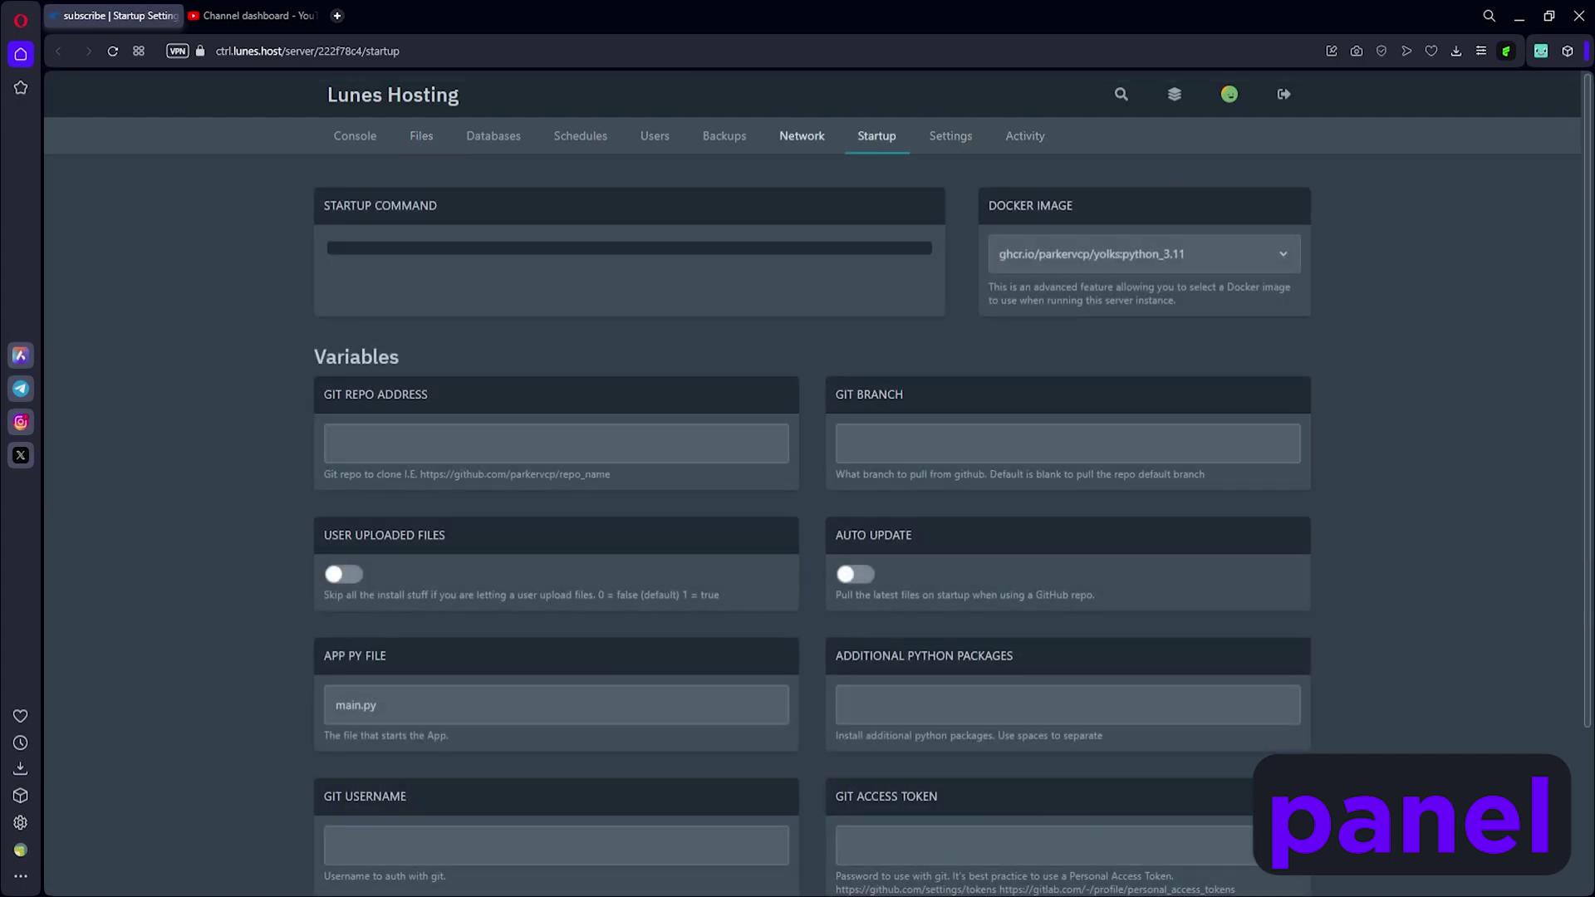
scroll(812, 484, "down", 3)
left_click(847, 789)
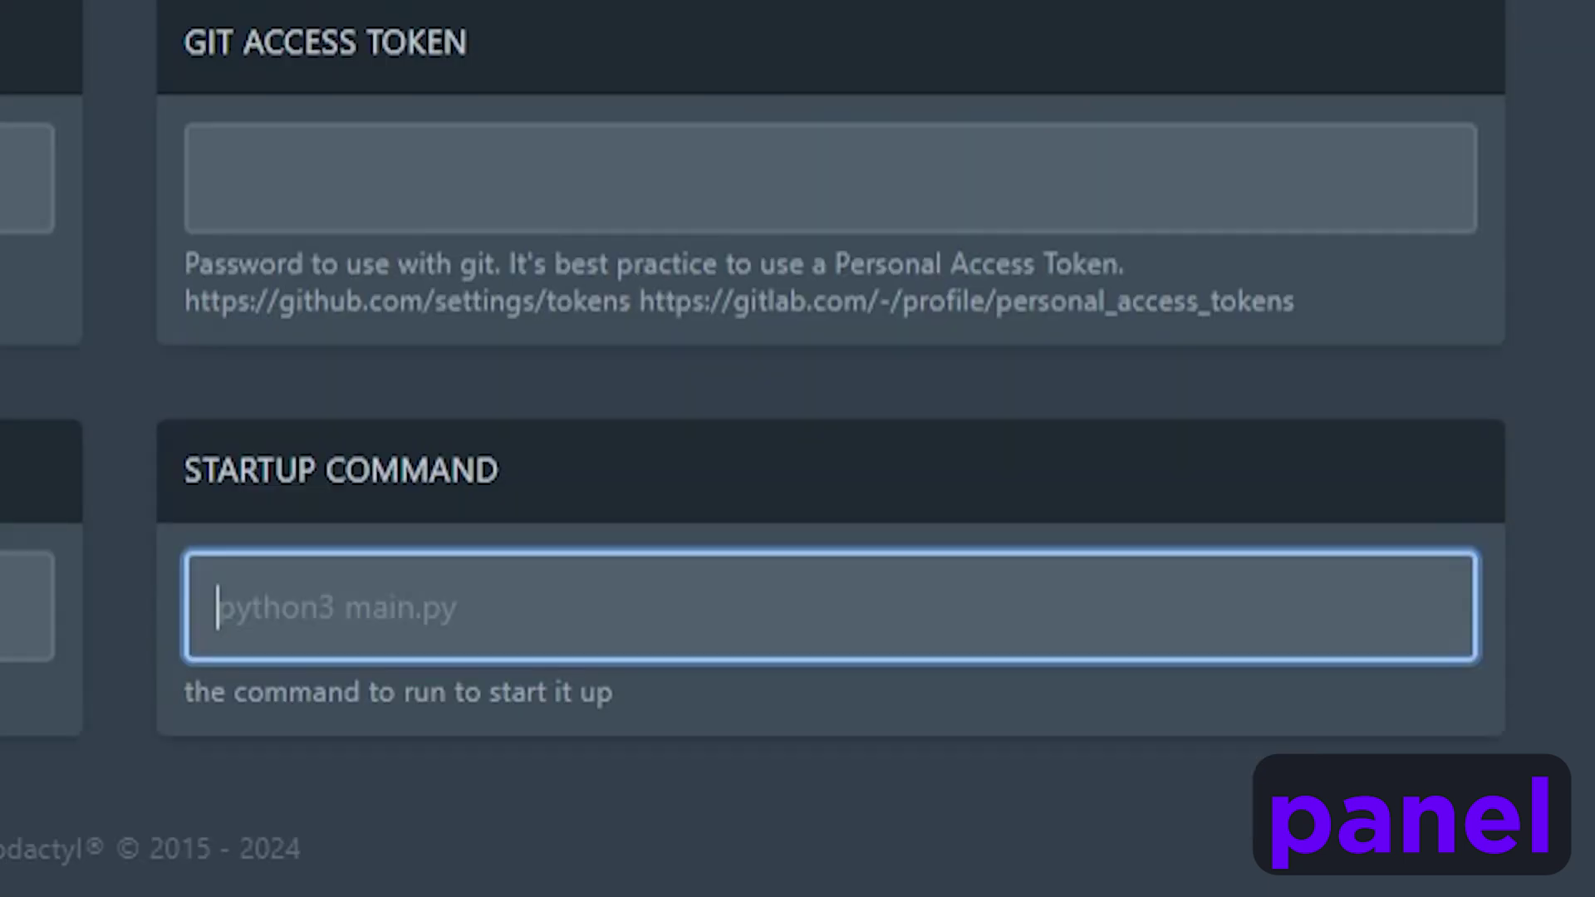
type("eval pip ins")
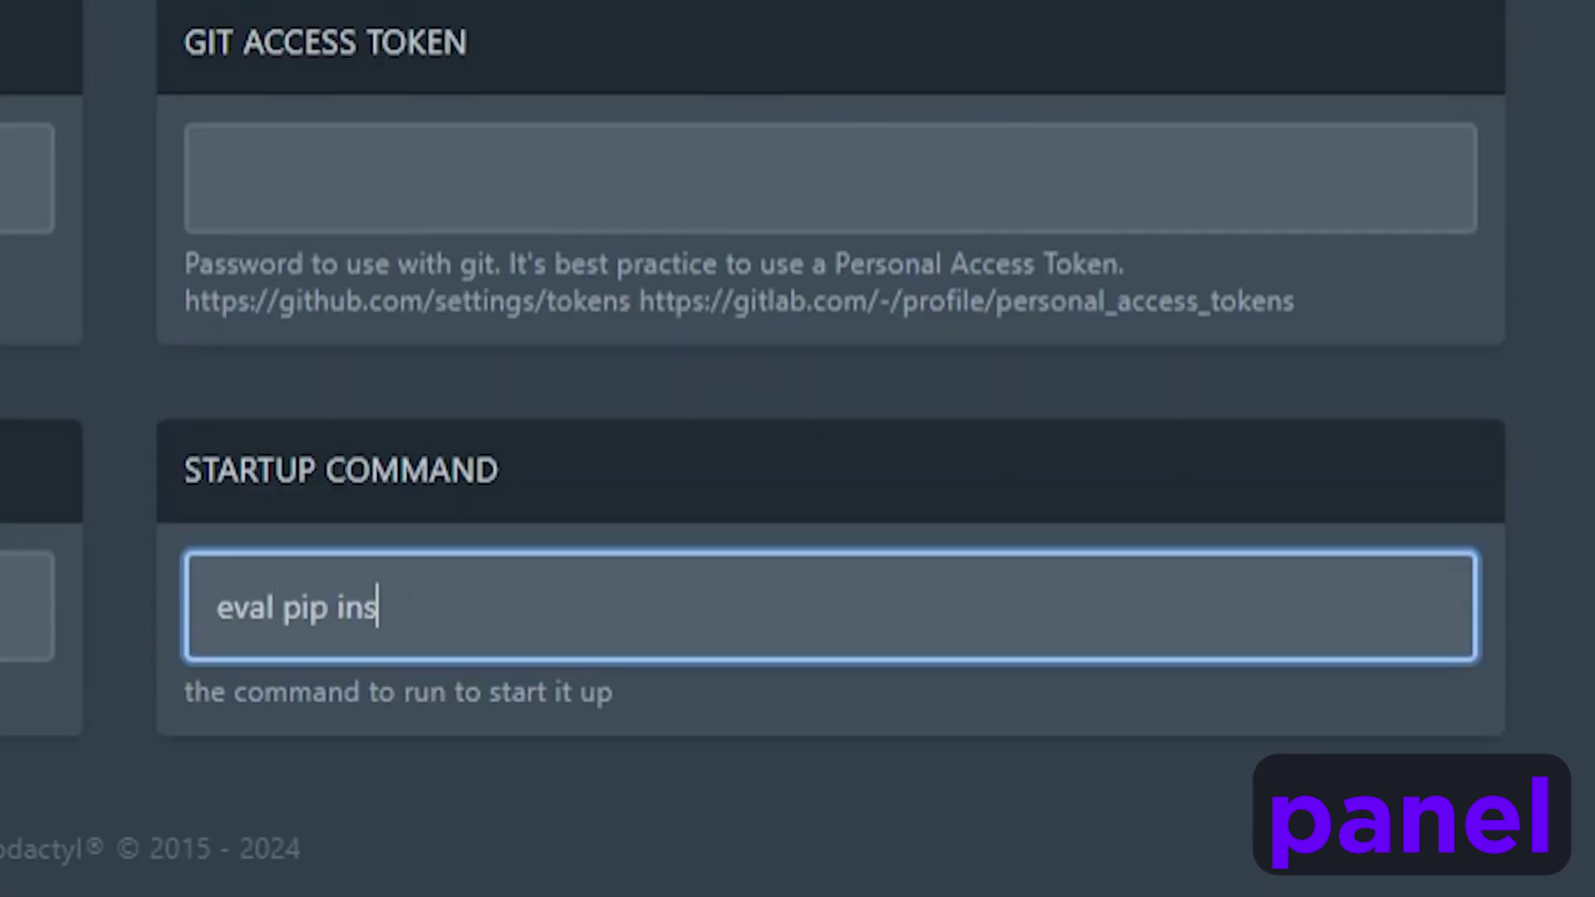
type("tall -r requirements.txt")
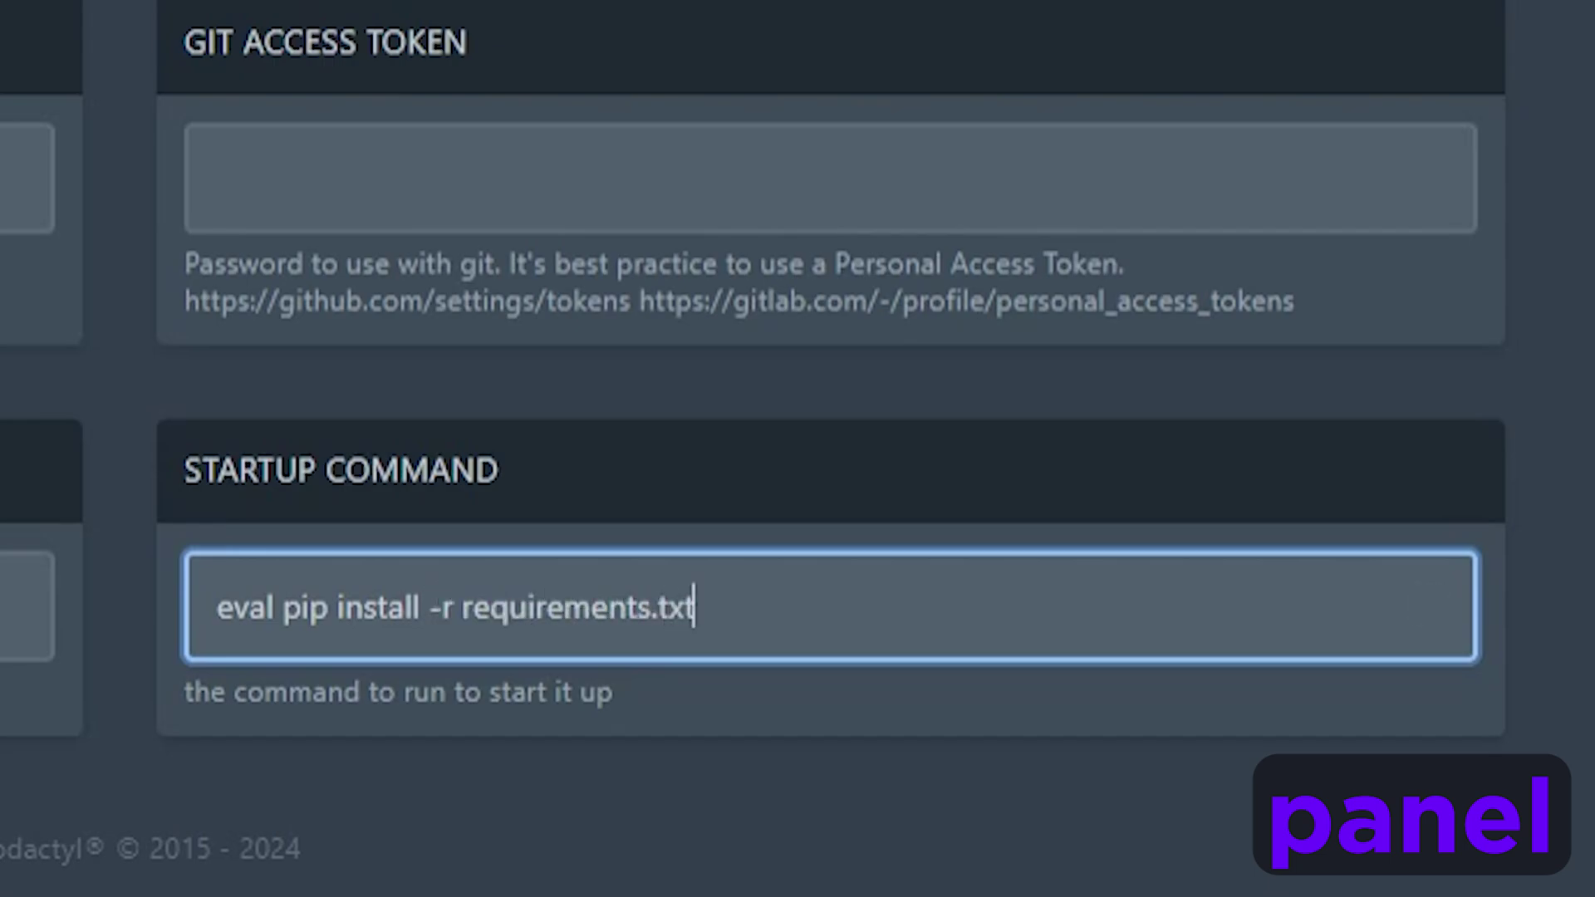
type(" && pythong")
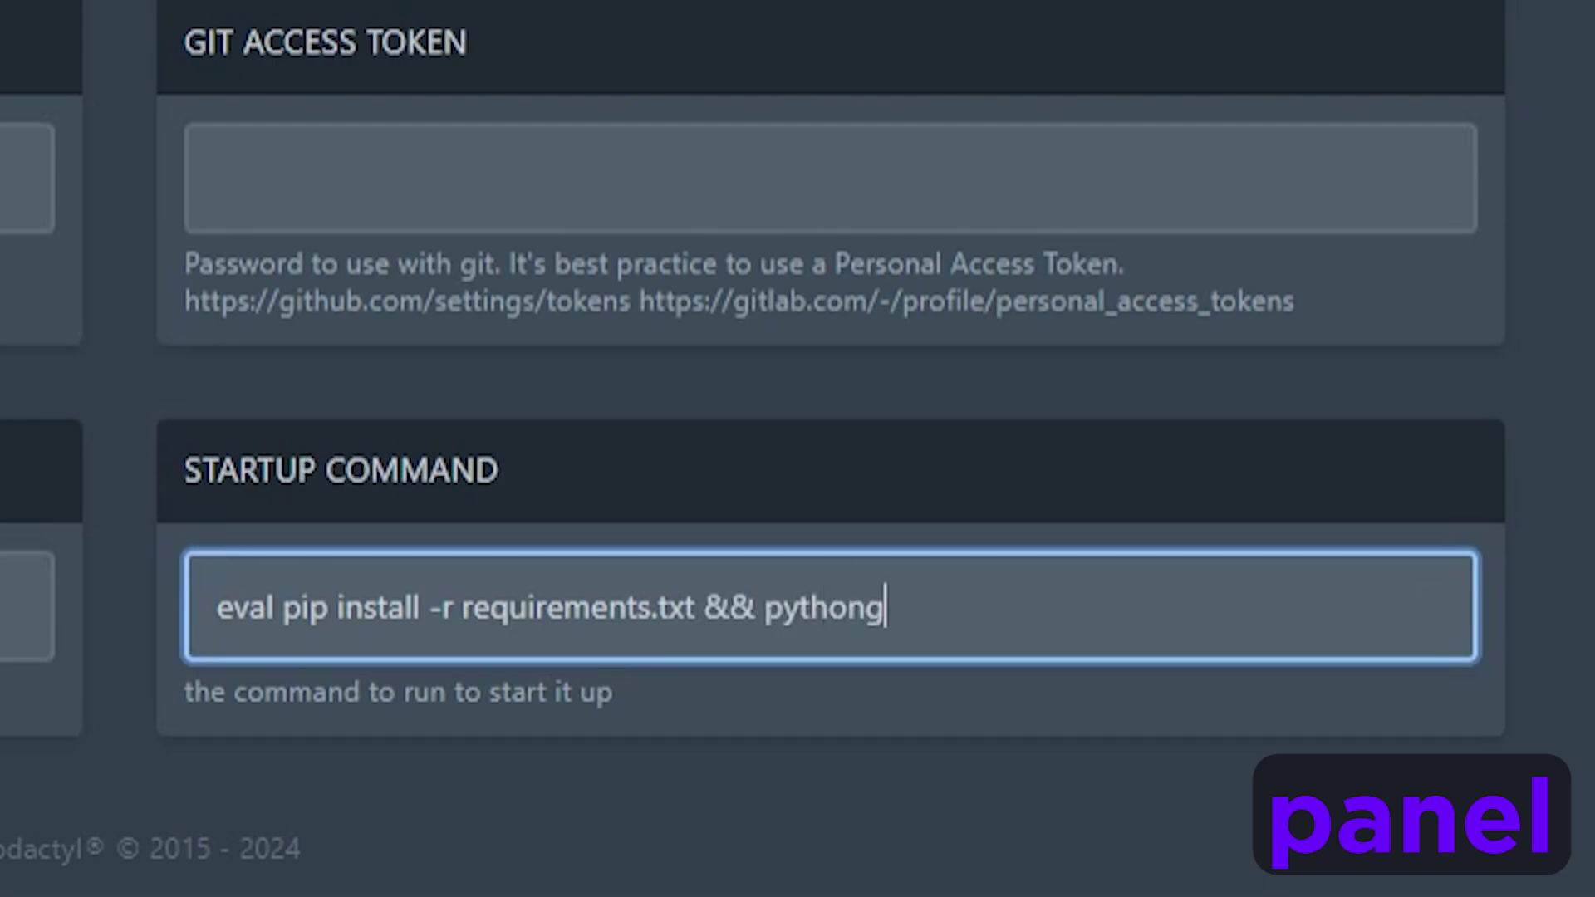
key("BackSpace")
type("3 main.py")
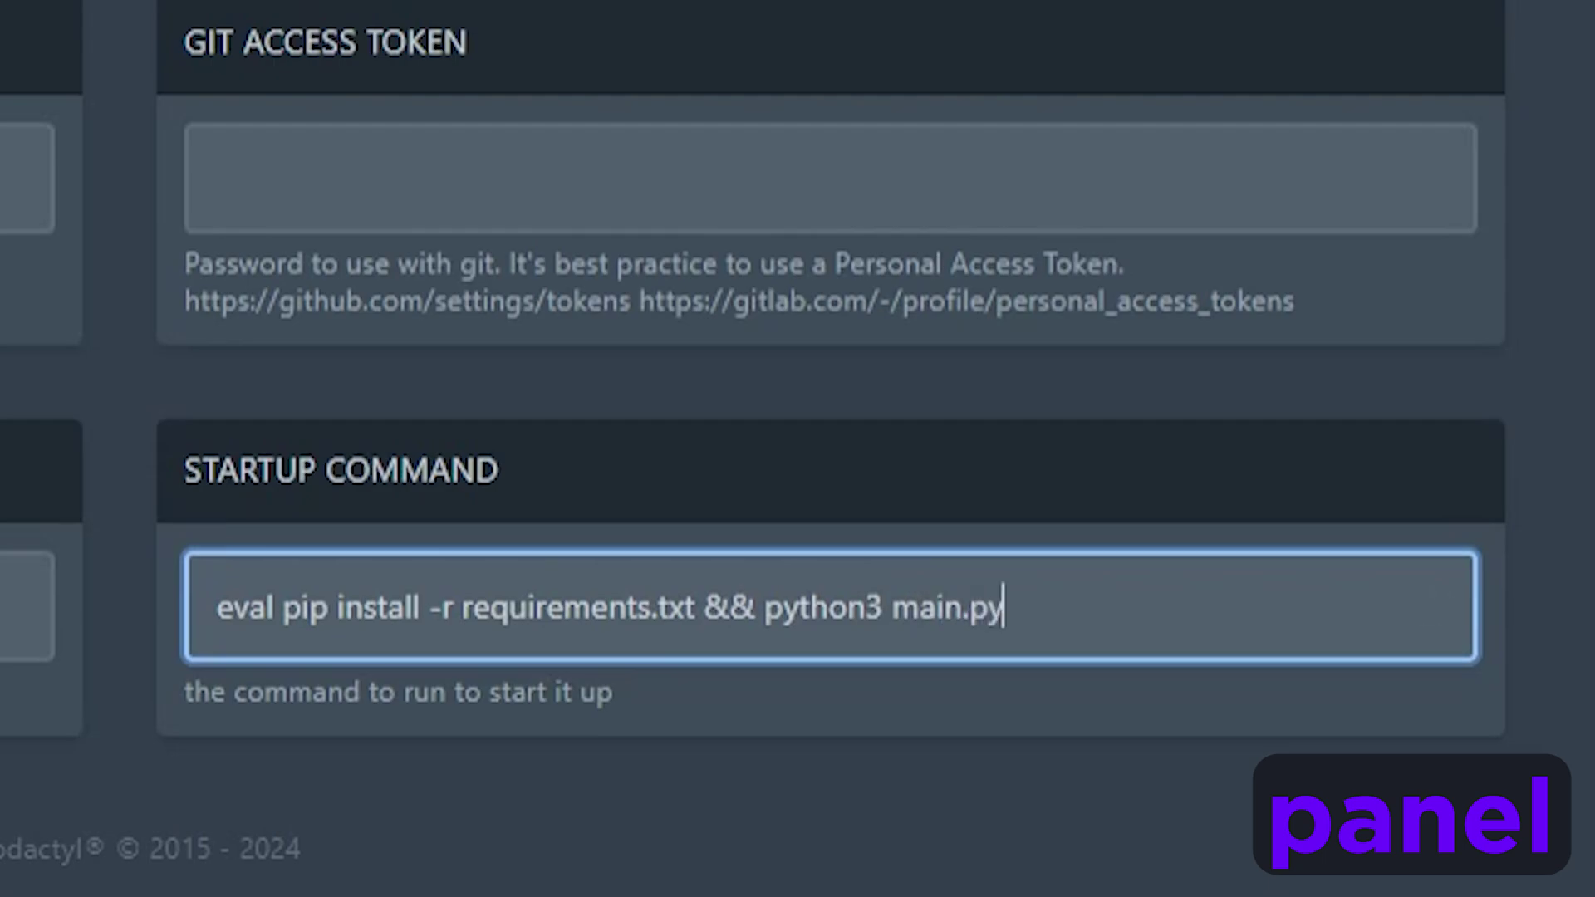
left_click_drag(1003, 607, 846, 607)
scroll(846, 607, "up", 2)
scroll(798, 415, "up", 1)
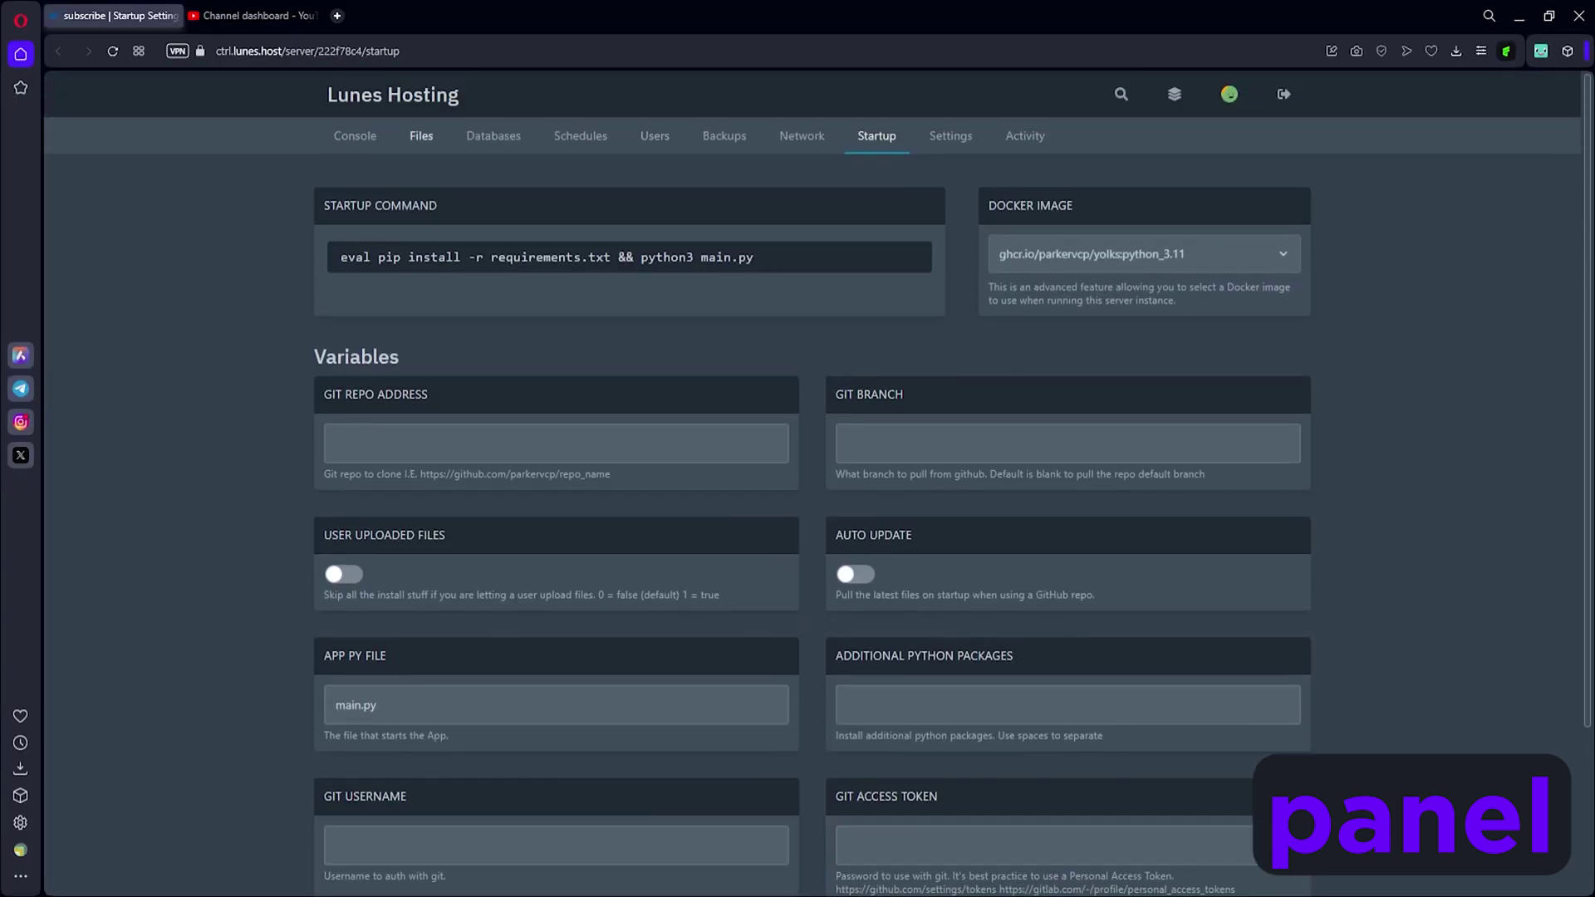
Step: Check the App Py File setting and both parts of the startup command against the file names in the container directory
left_click(428, 135)
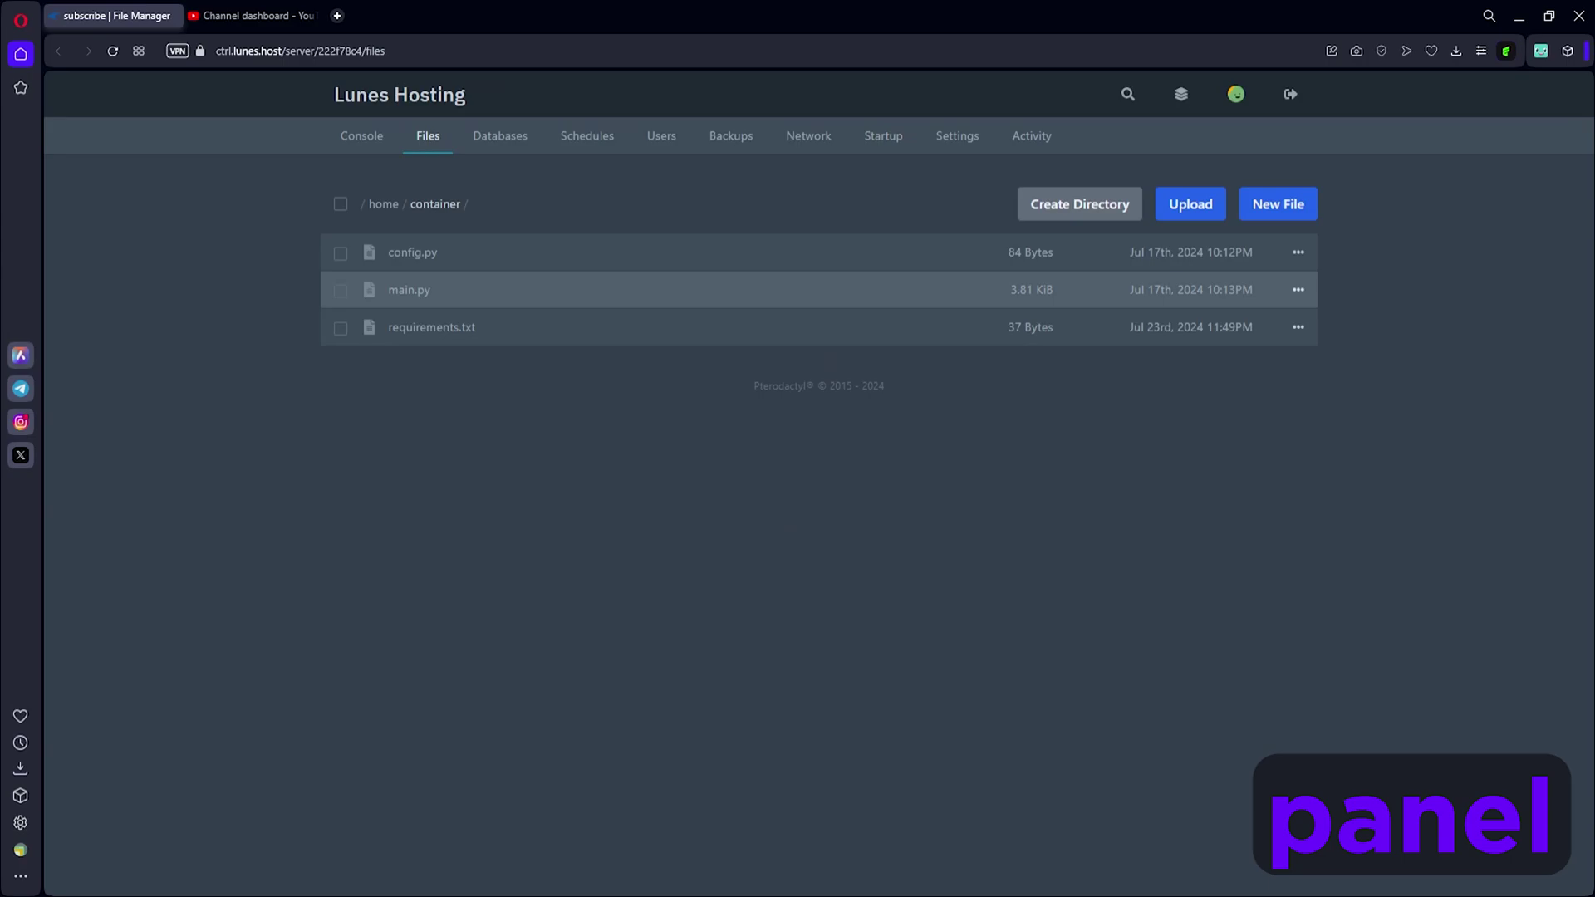
left_click(883, 135)
scroll(883, 136, "down", 5)
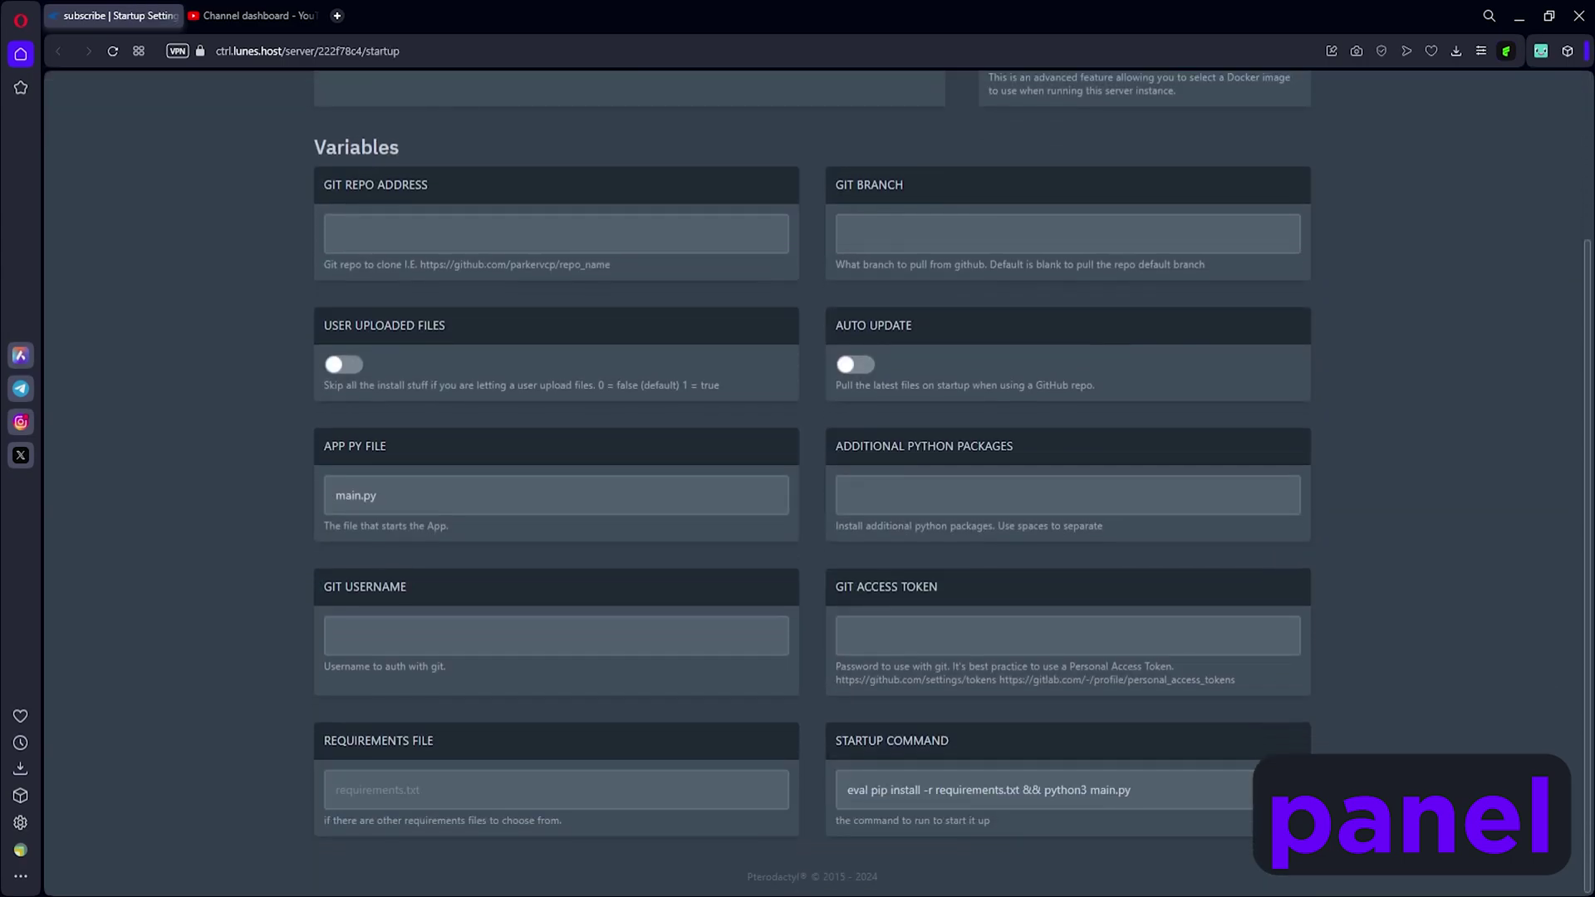
triple_click(355, 446)
double_click(356, 496)
left_click(582, 555)
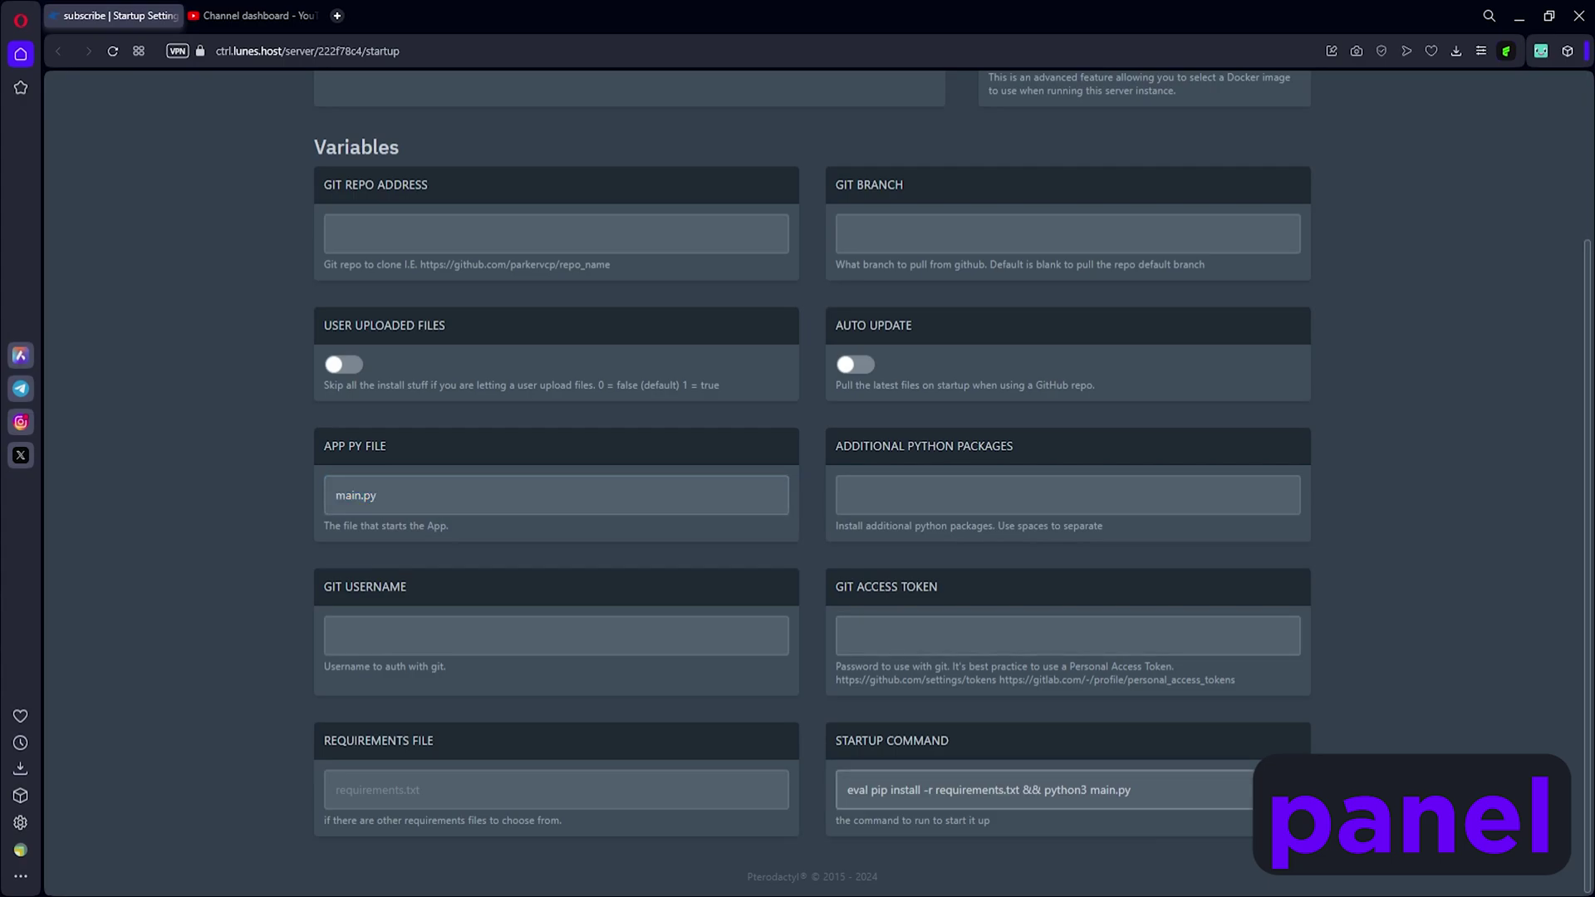
left_click_drag(853, 790, 1019, 790)
left_click(1020, 790)
left_click(1130, 790)
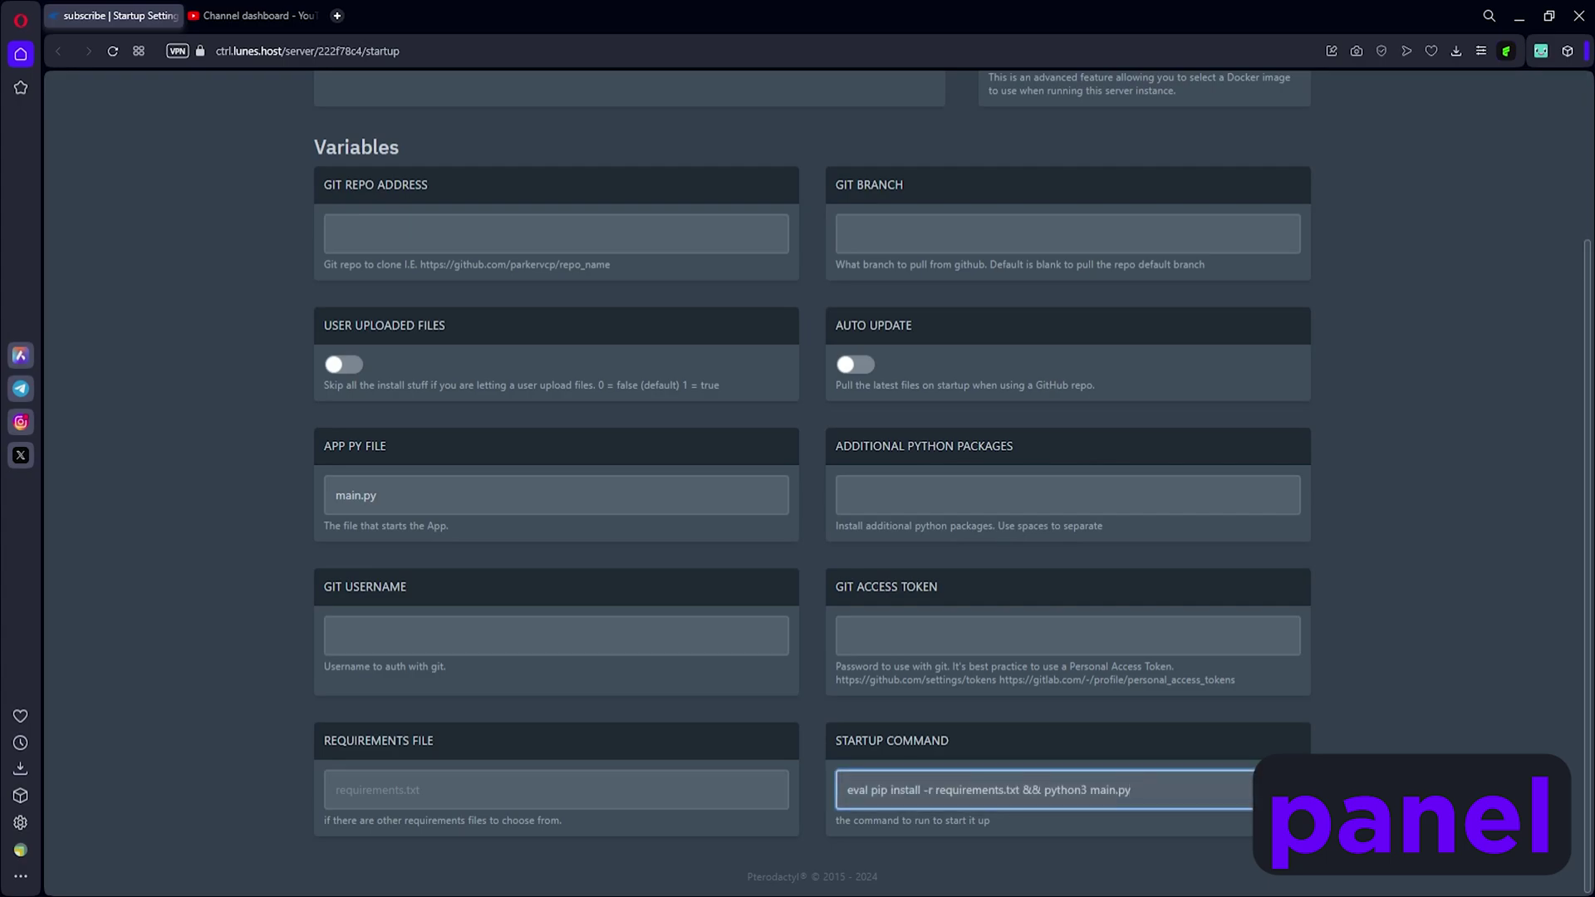
left_click_drag(1044, 790, 1131, 790)
left_click(847, 495)
Step: Start the server from its console and check the bot's connection line in the output
scroll(818, 483, "up", 3)
left_click(355, 135)
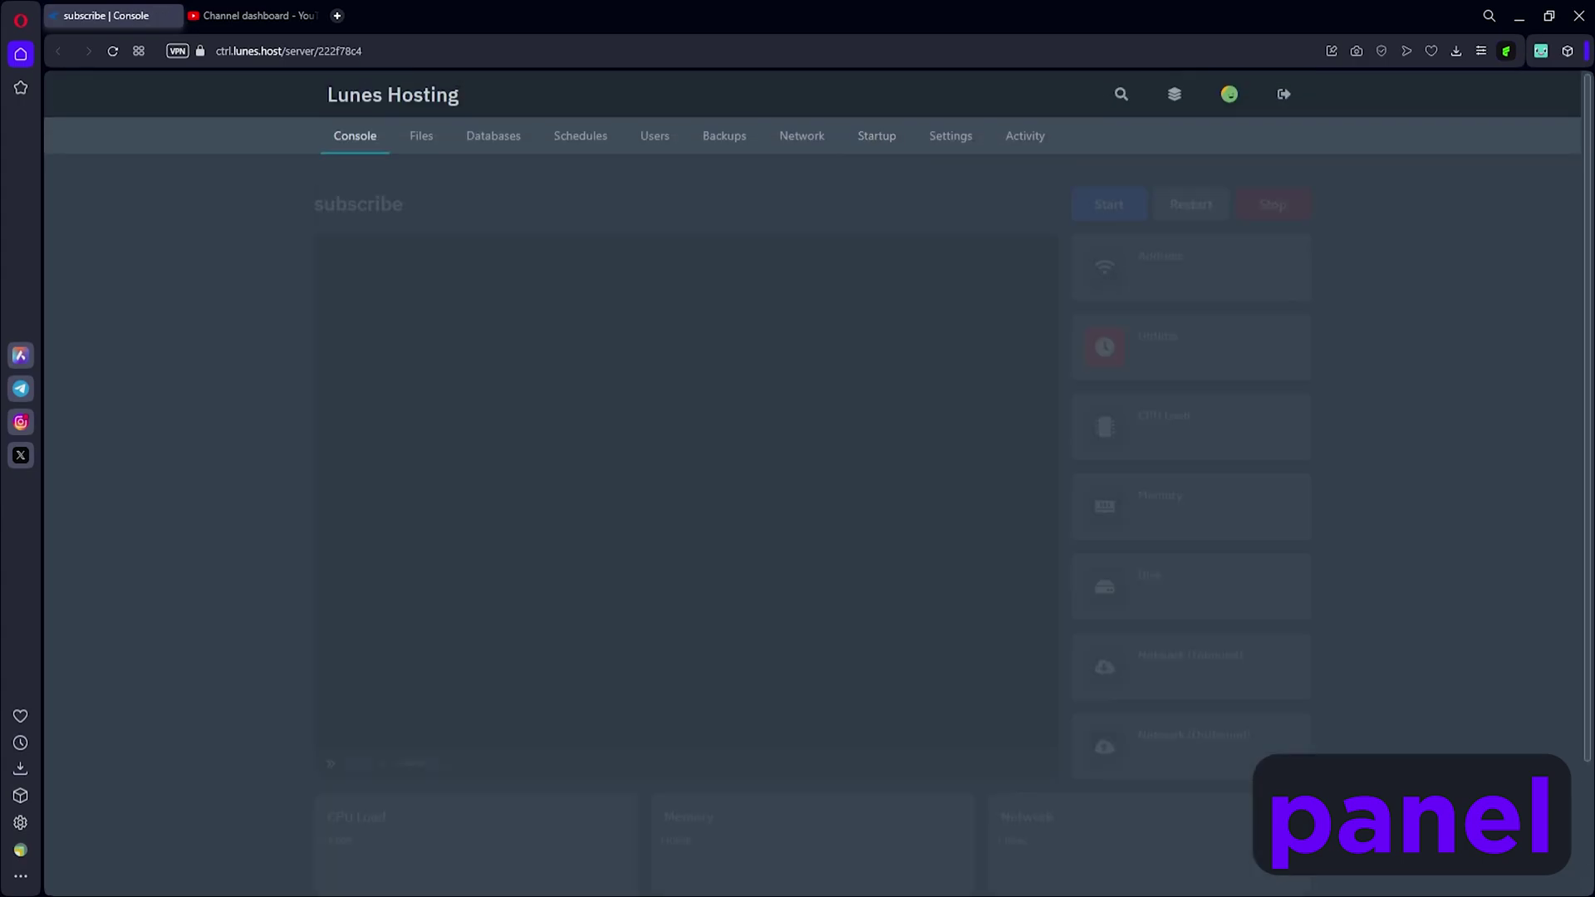
left_click(1109, 203)
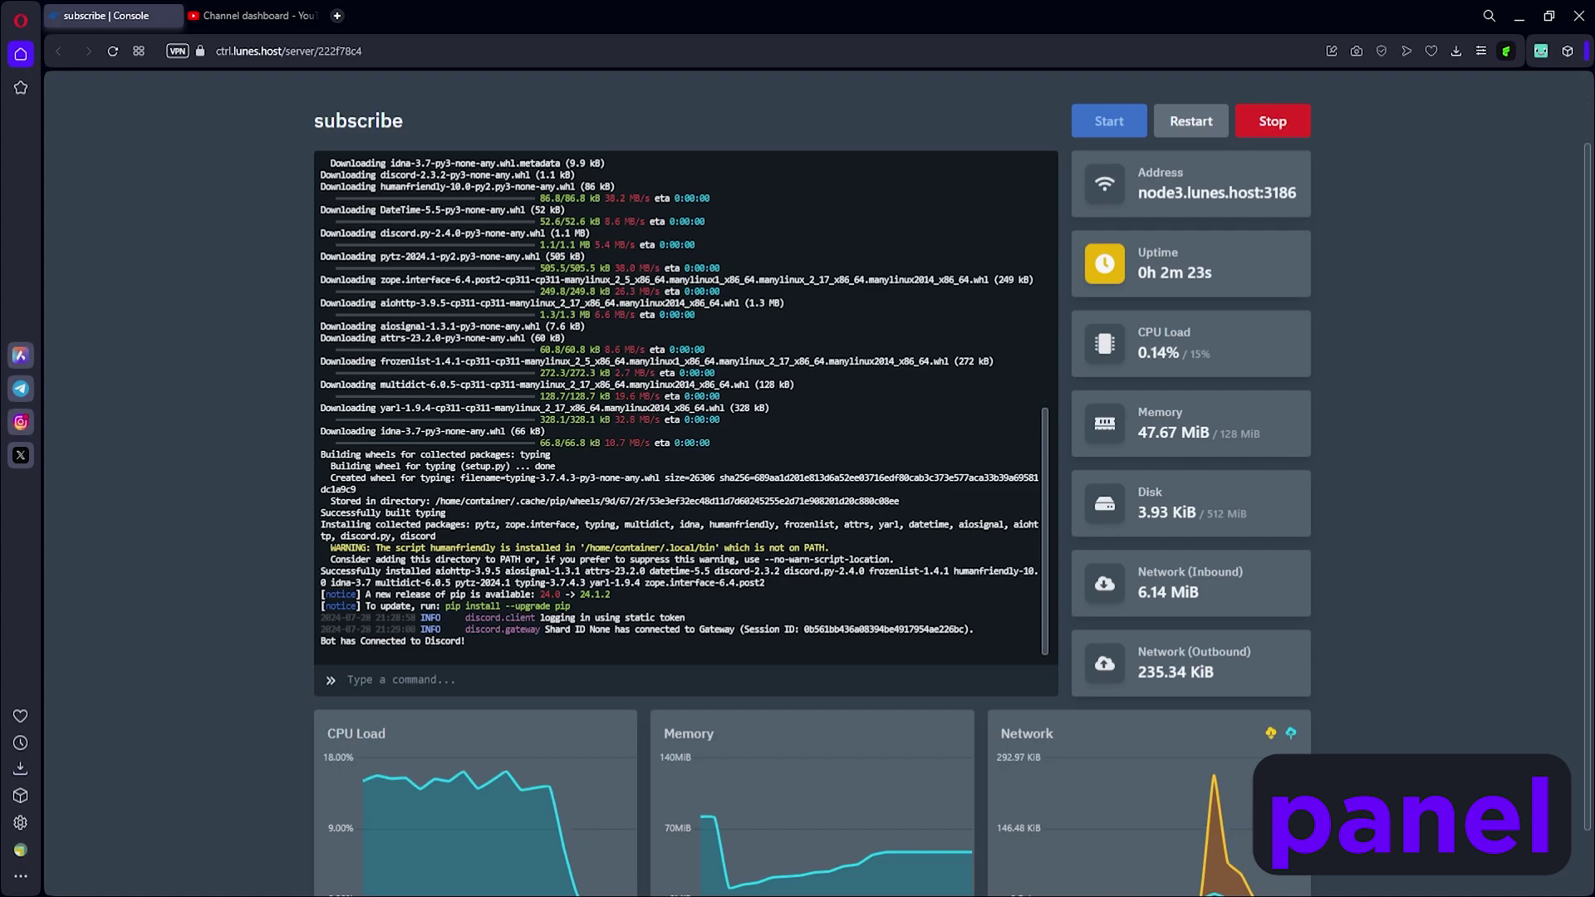
scroll(797, 481, "down", 1)
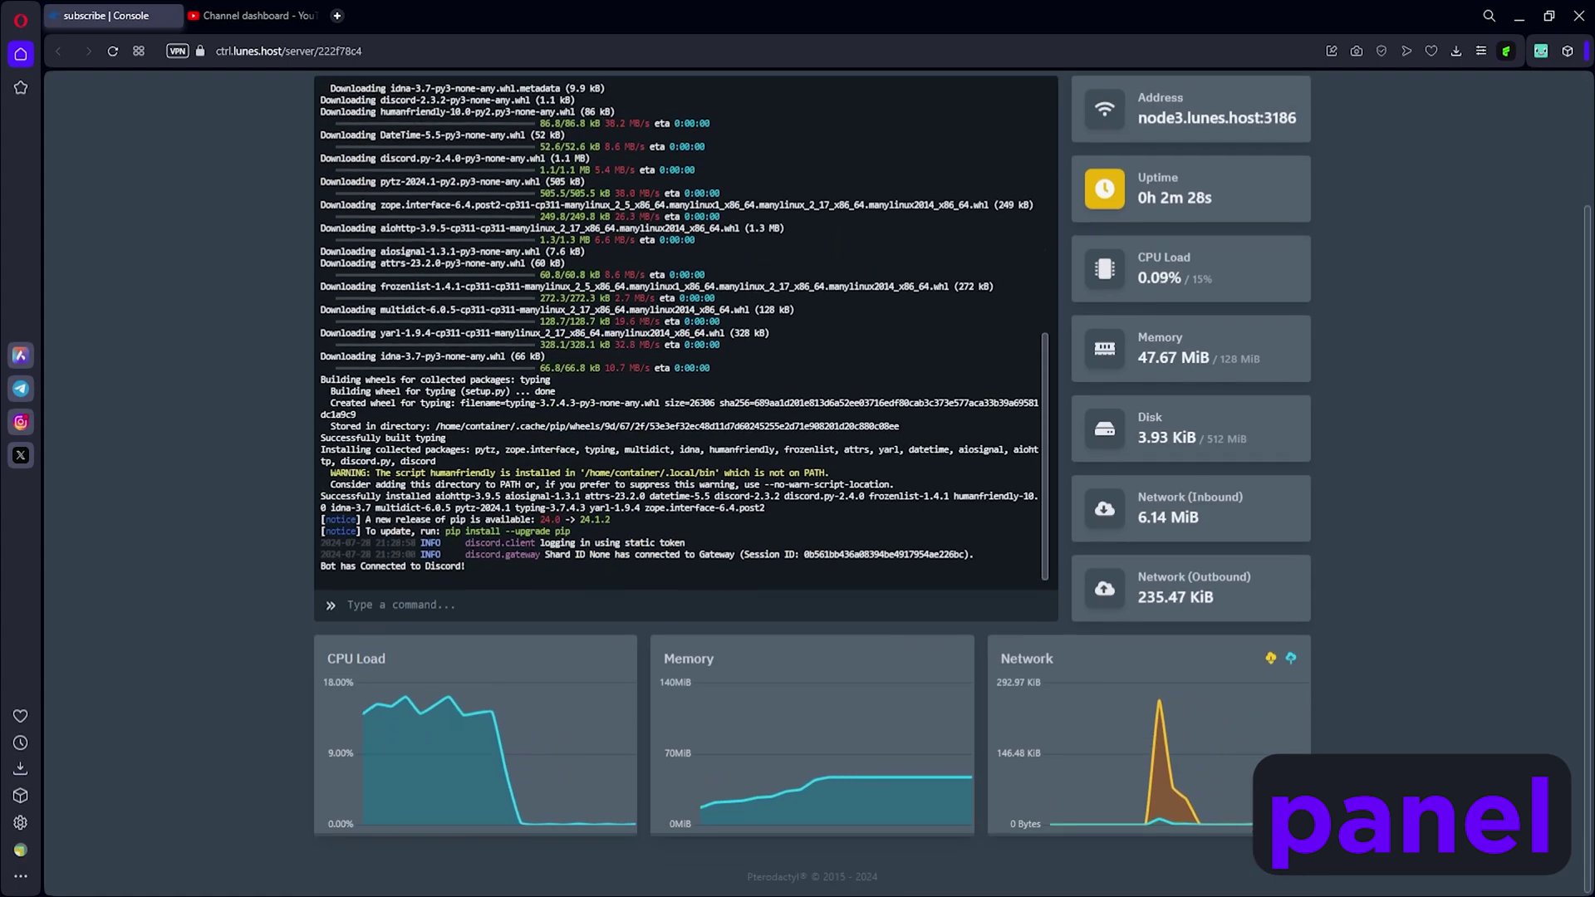
left_click_drag(321, 566, 464, 566)
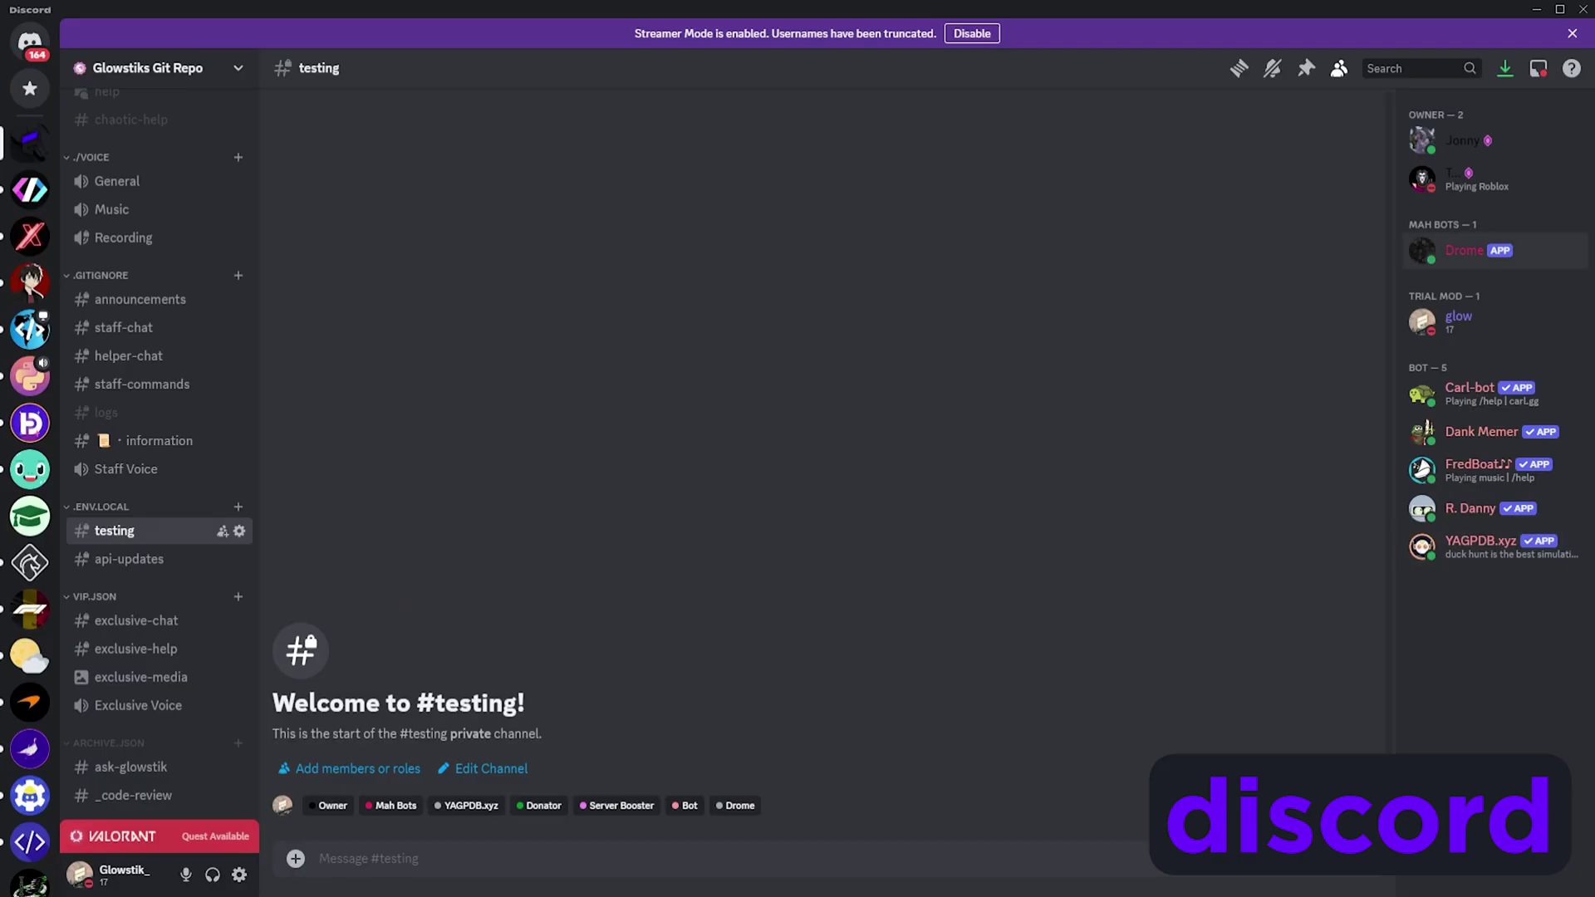
Step: Switch to Discord, view the Drome bot's profile and post six messages reading "d" in the testing channel
left_click(1464, 250)
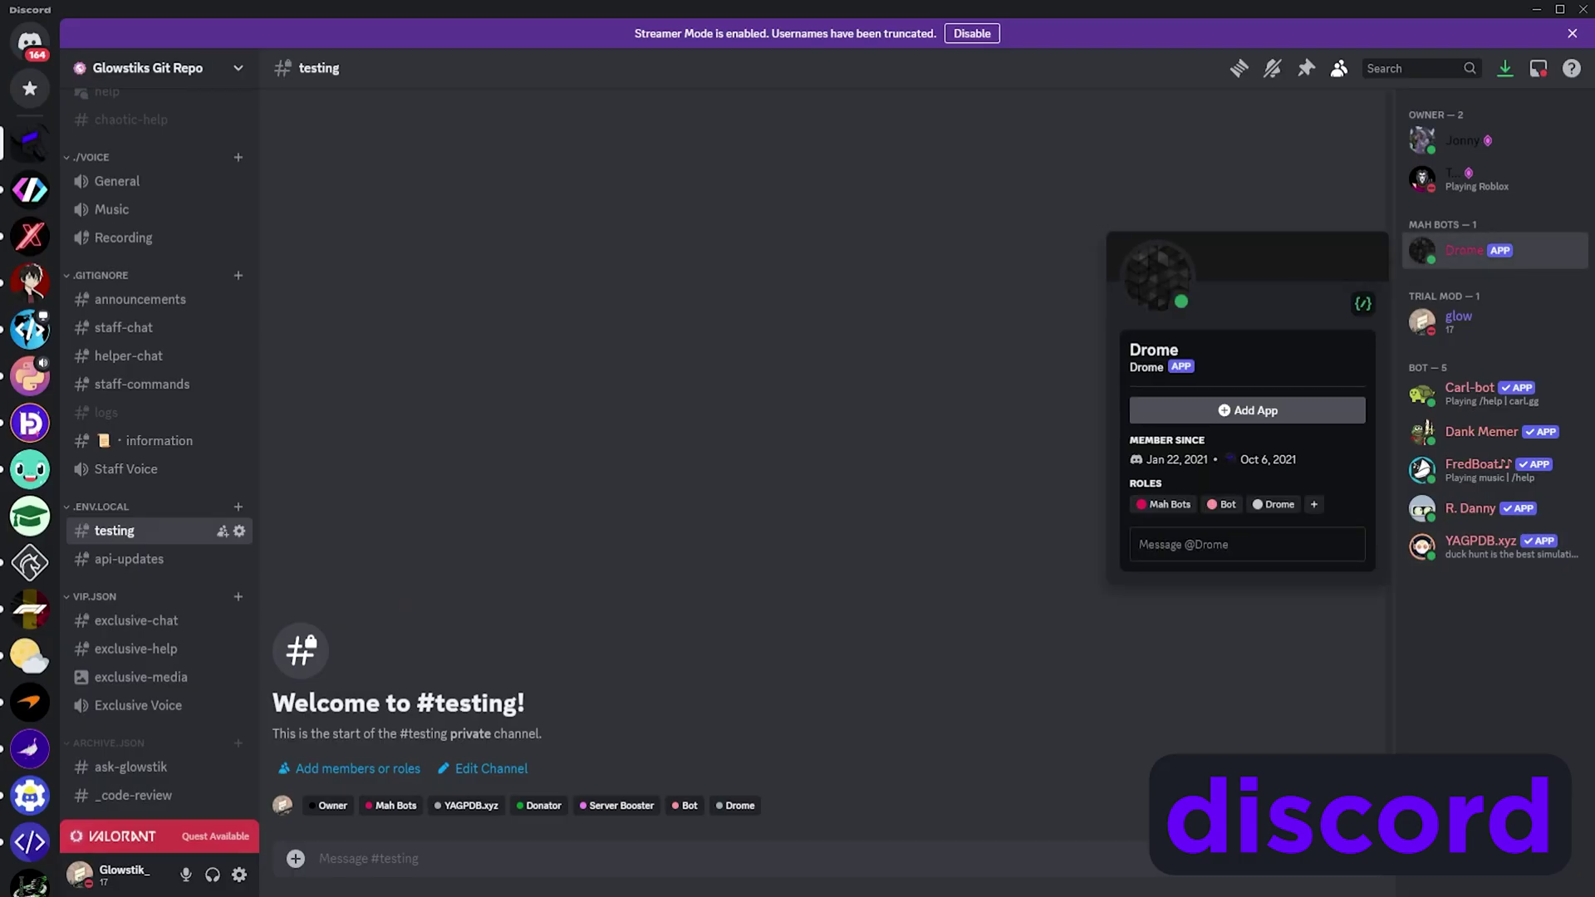
key("Escape")
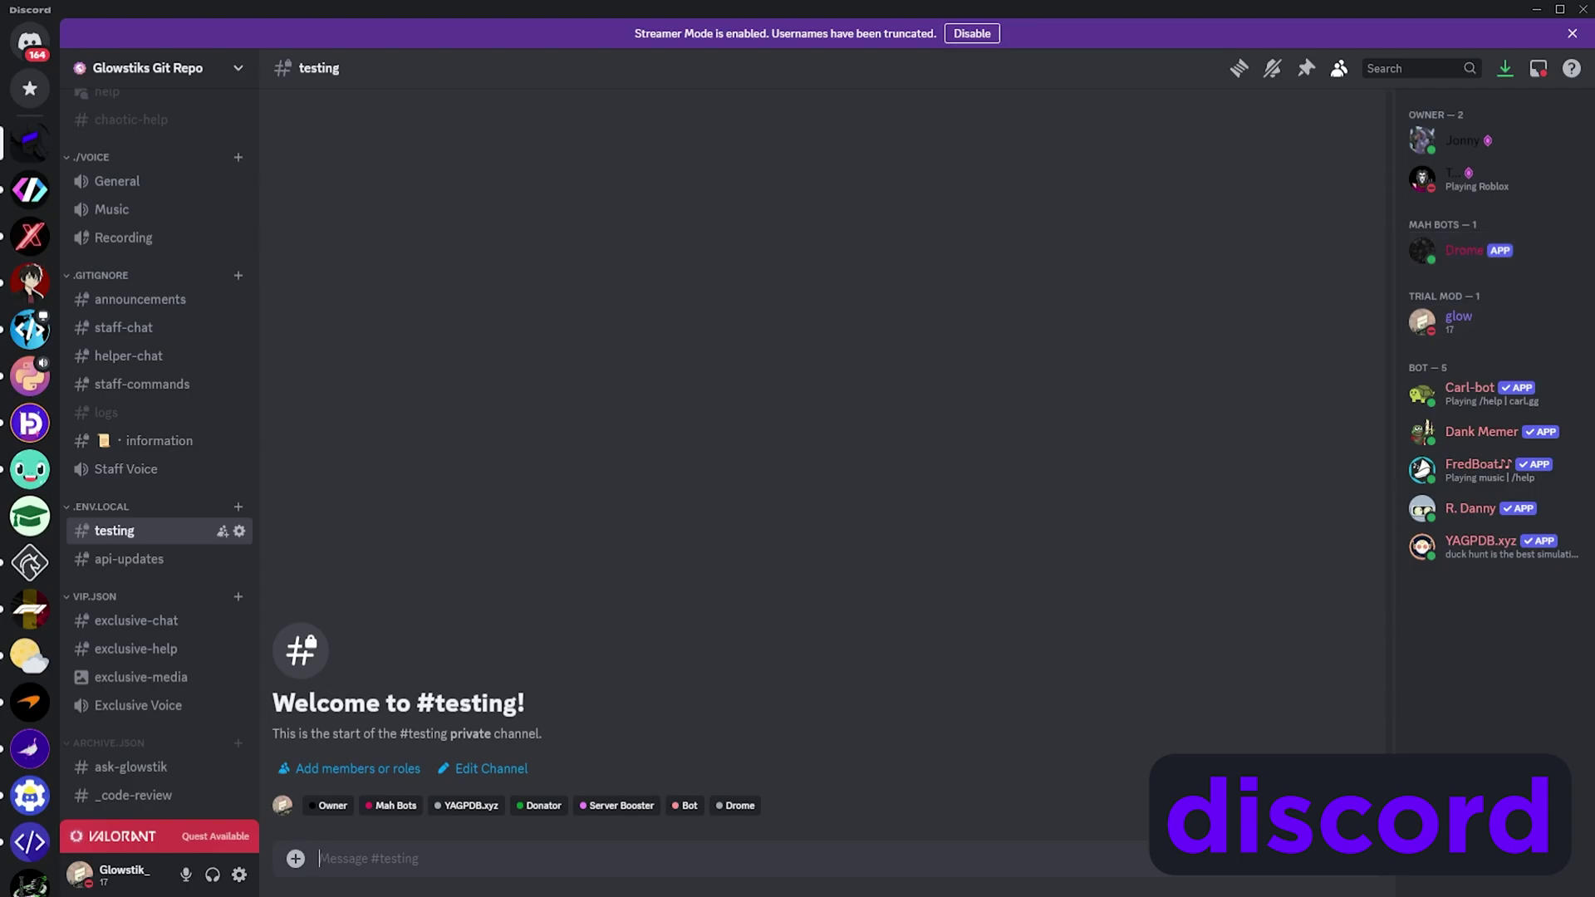
type("d d d d d ")
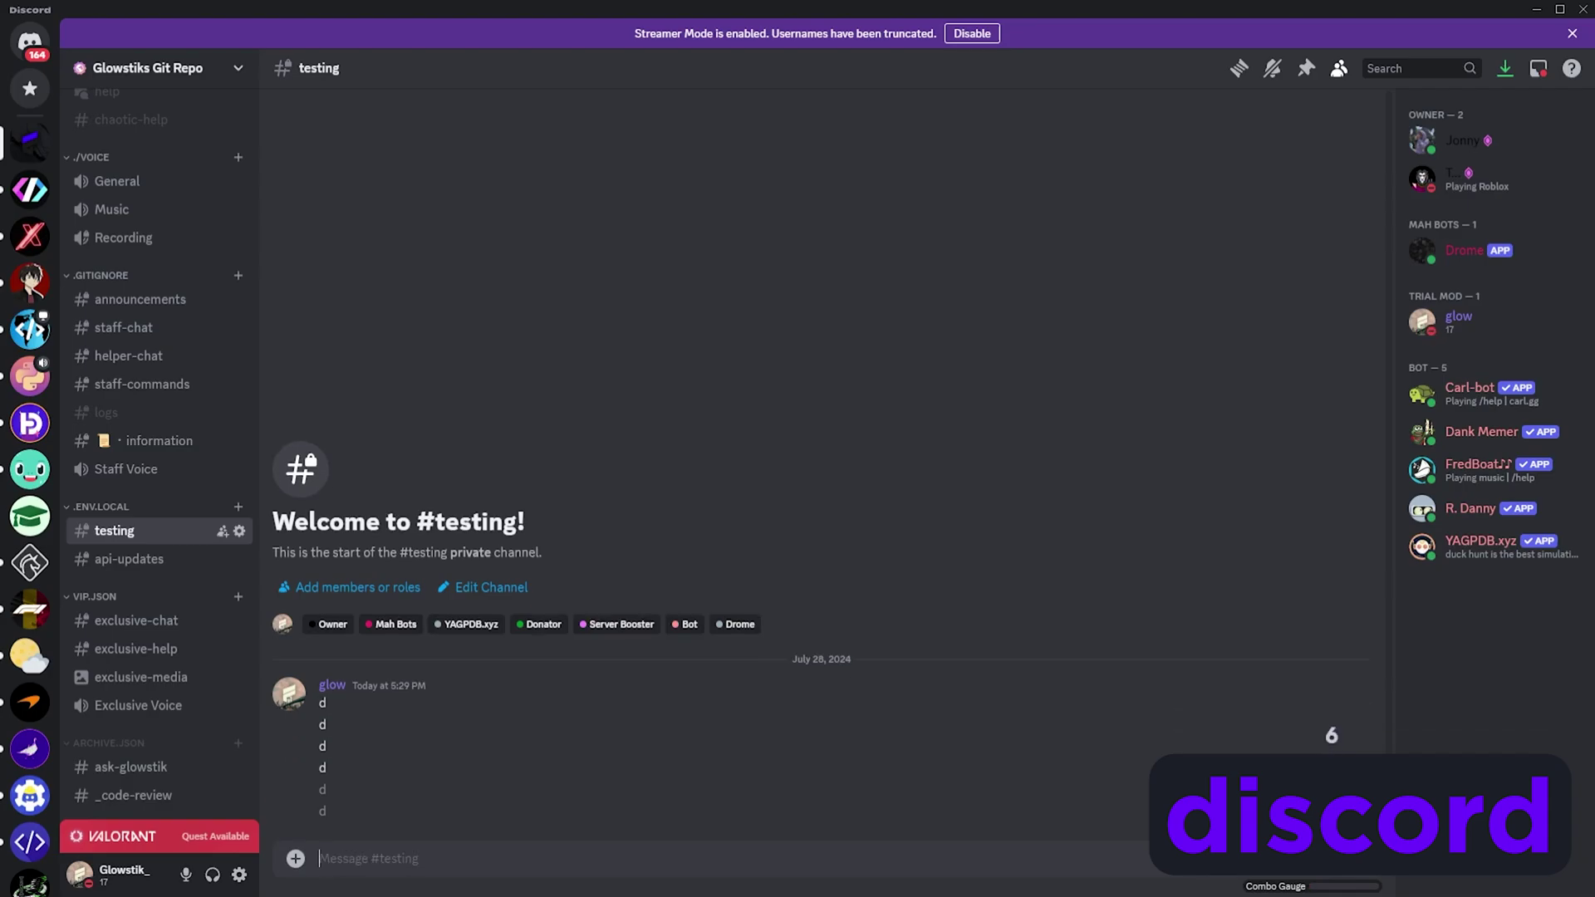
type("d ")
Step: Run Drome's /purge command in the testing channel with an amount of 5
type("/")
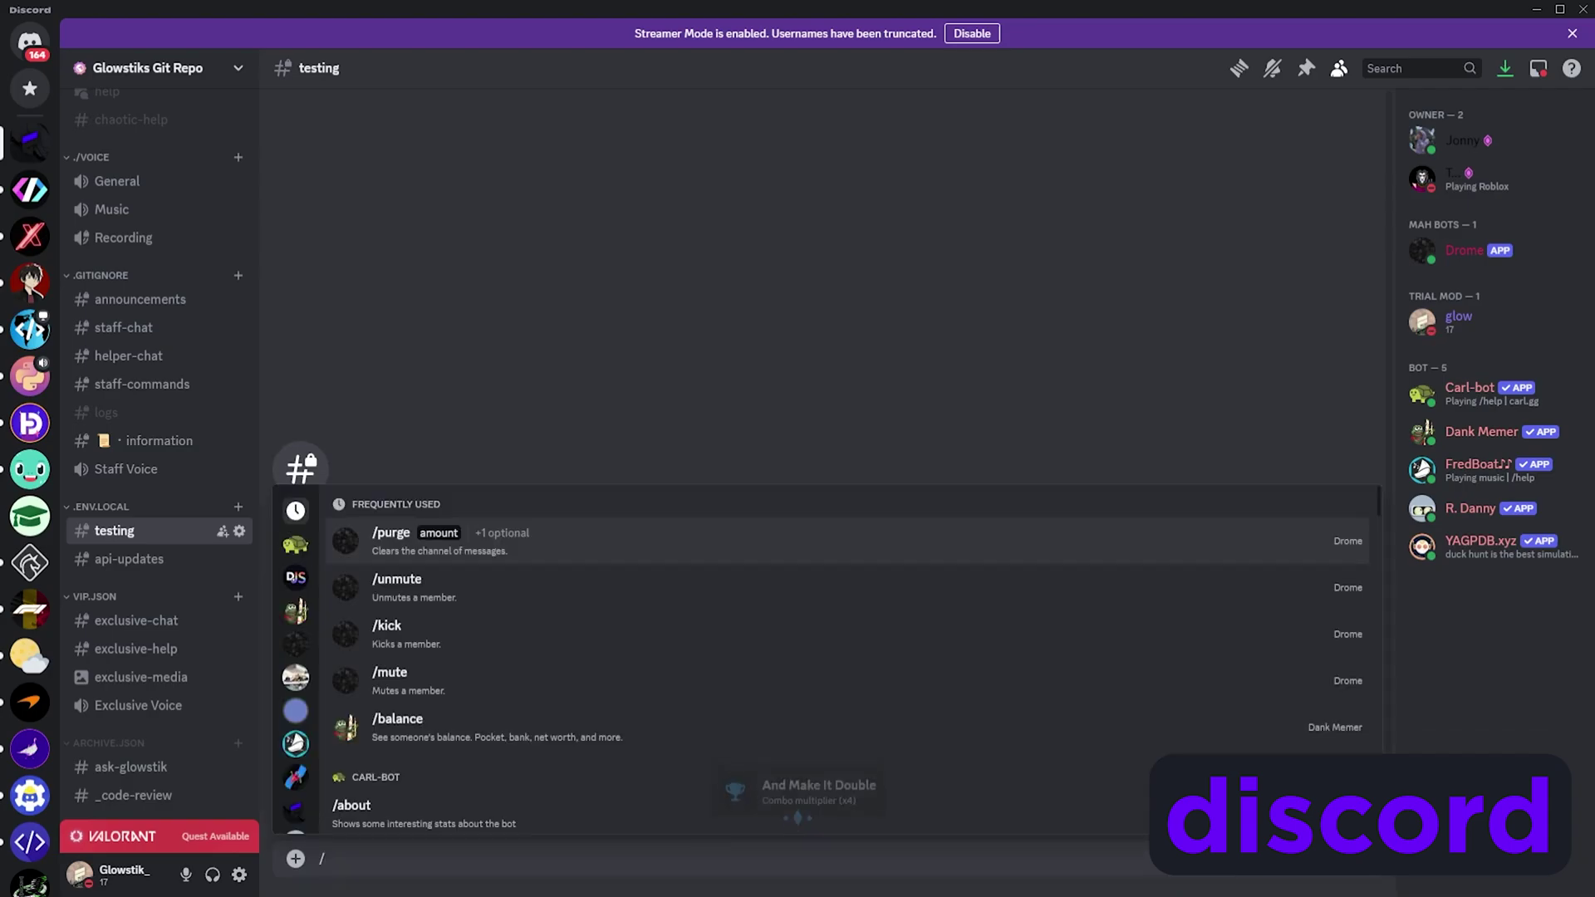
key("Down")
key("Up")
key("Return")
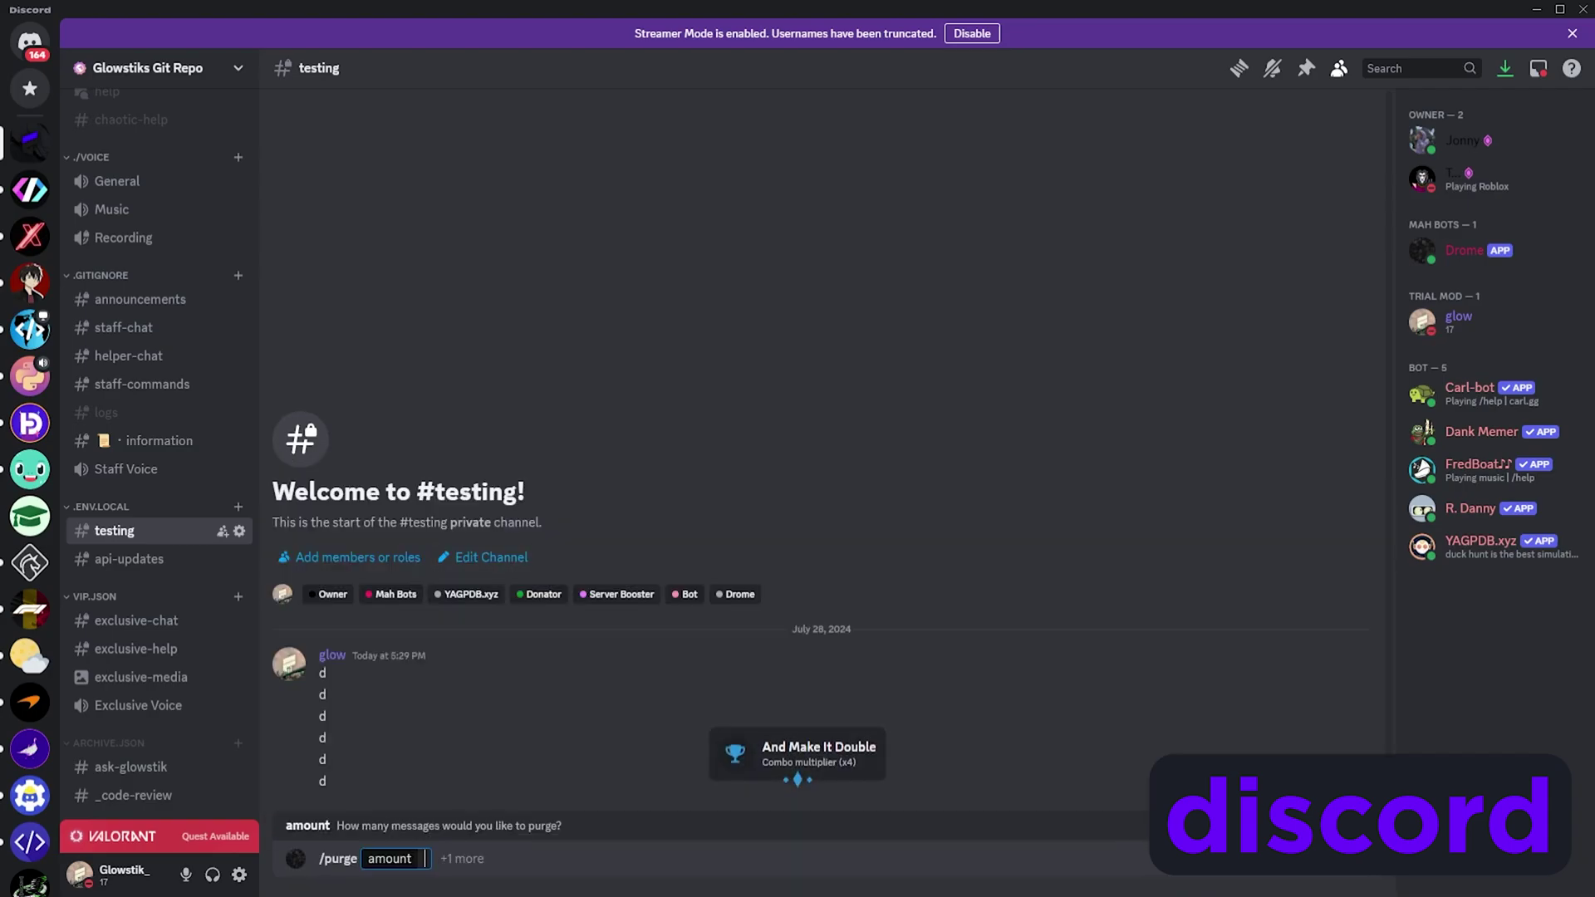
type("5")
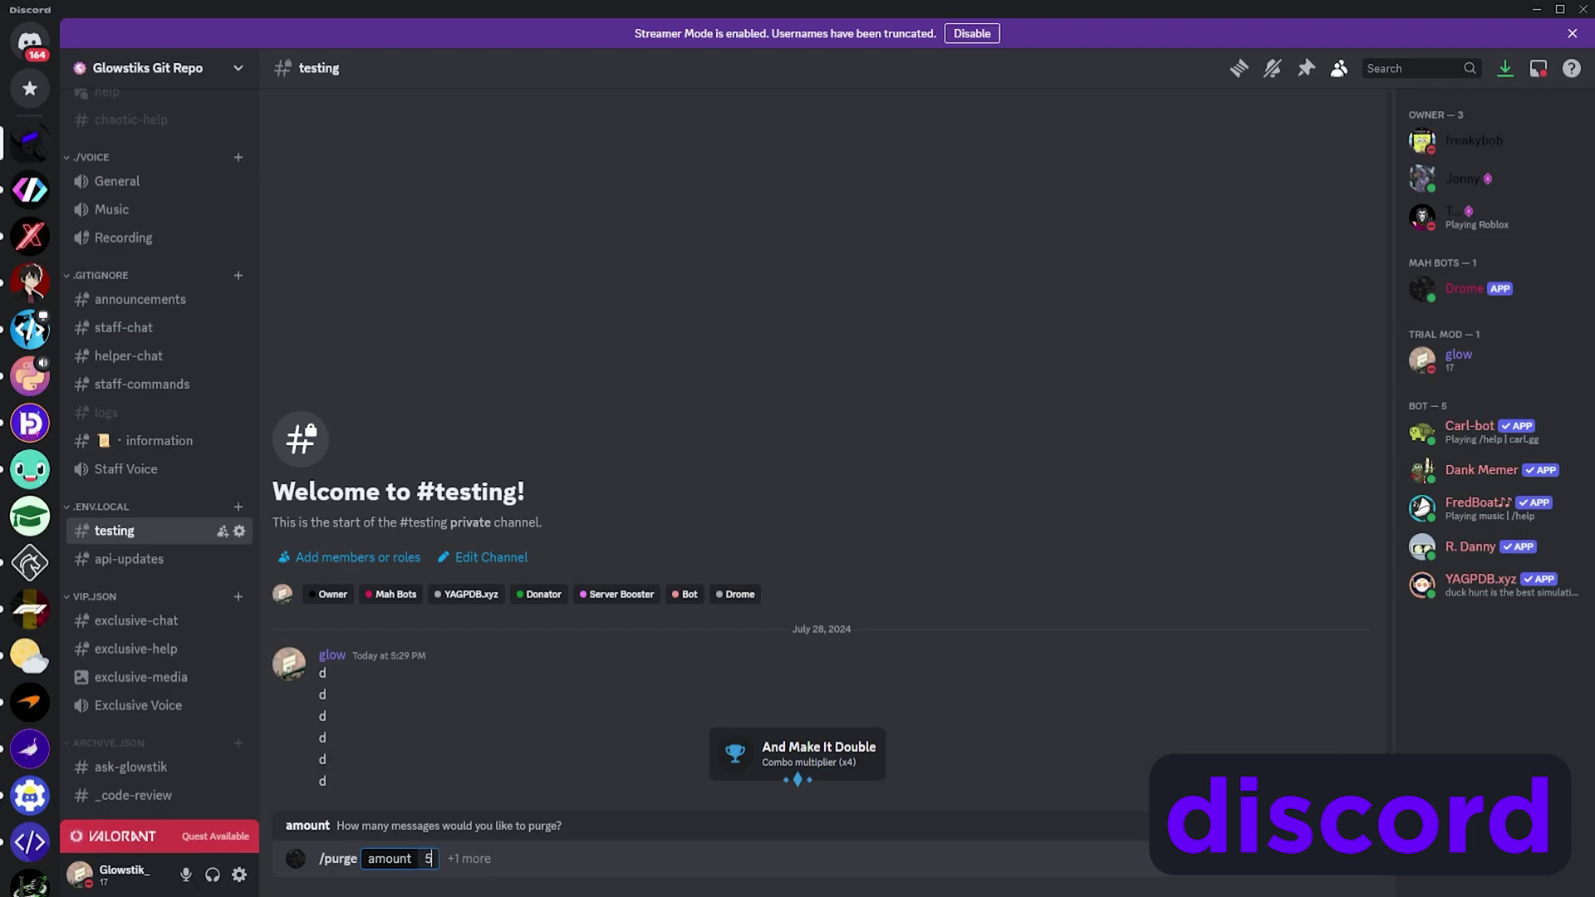
key("Return")
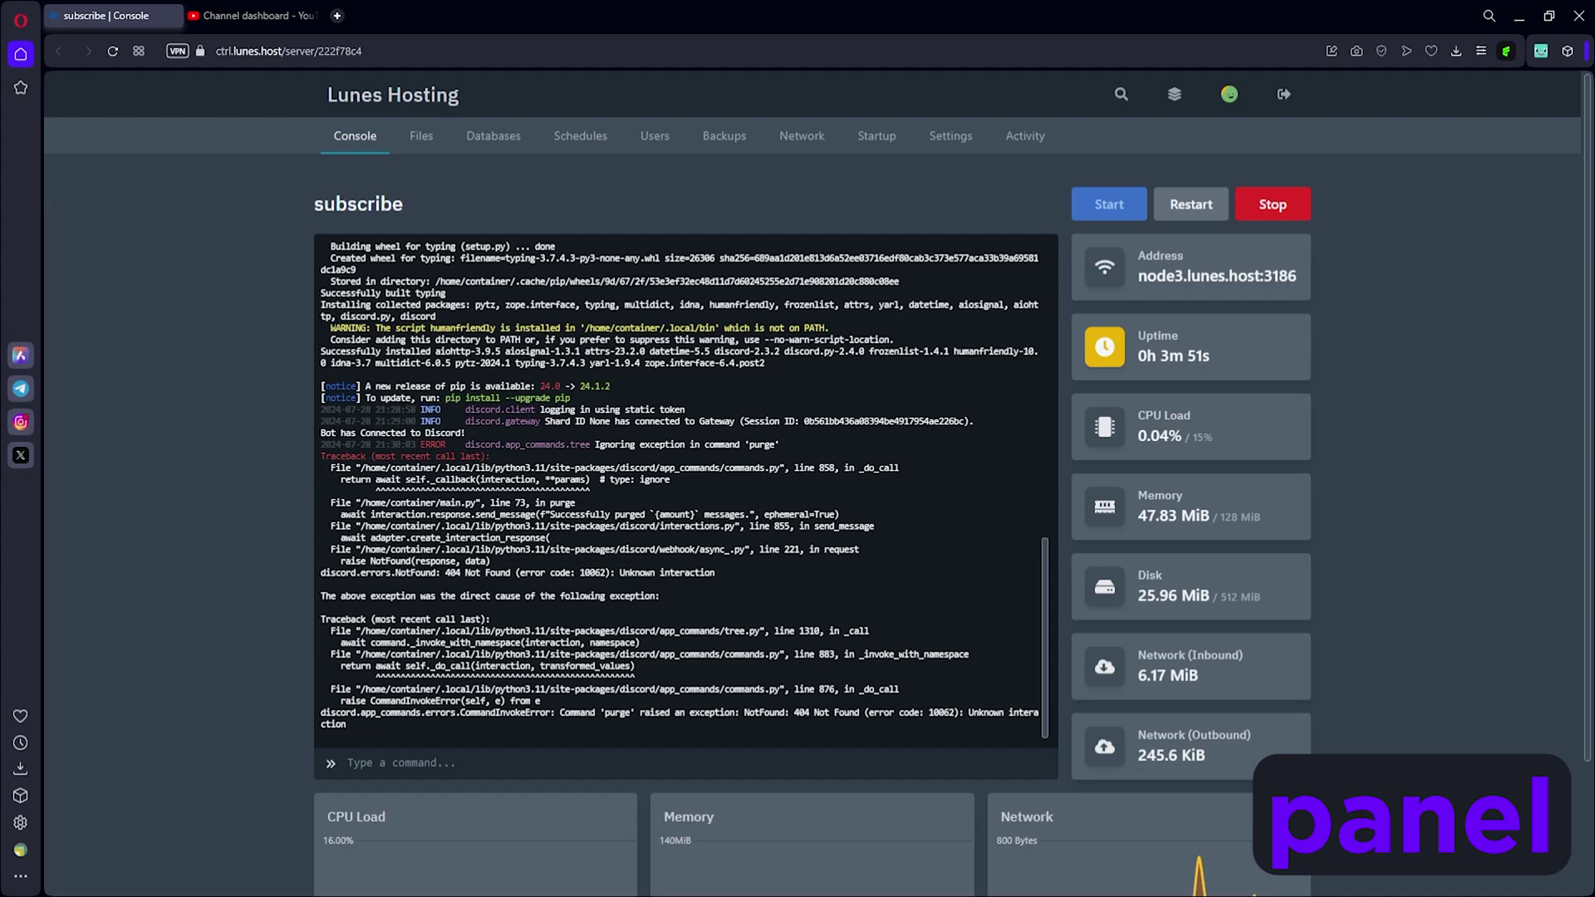
Step: Switch back to the Lunes Hosting console and examine the log output from the package installation and the purge command
scroll(677, 490, "up", 2)
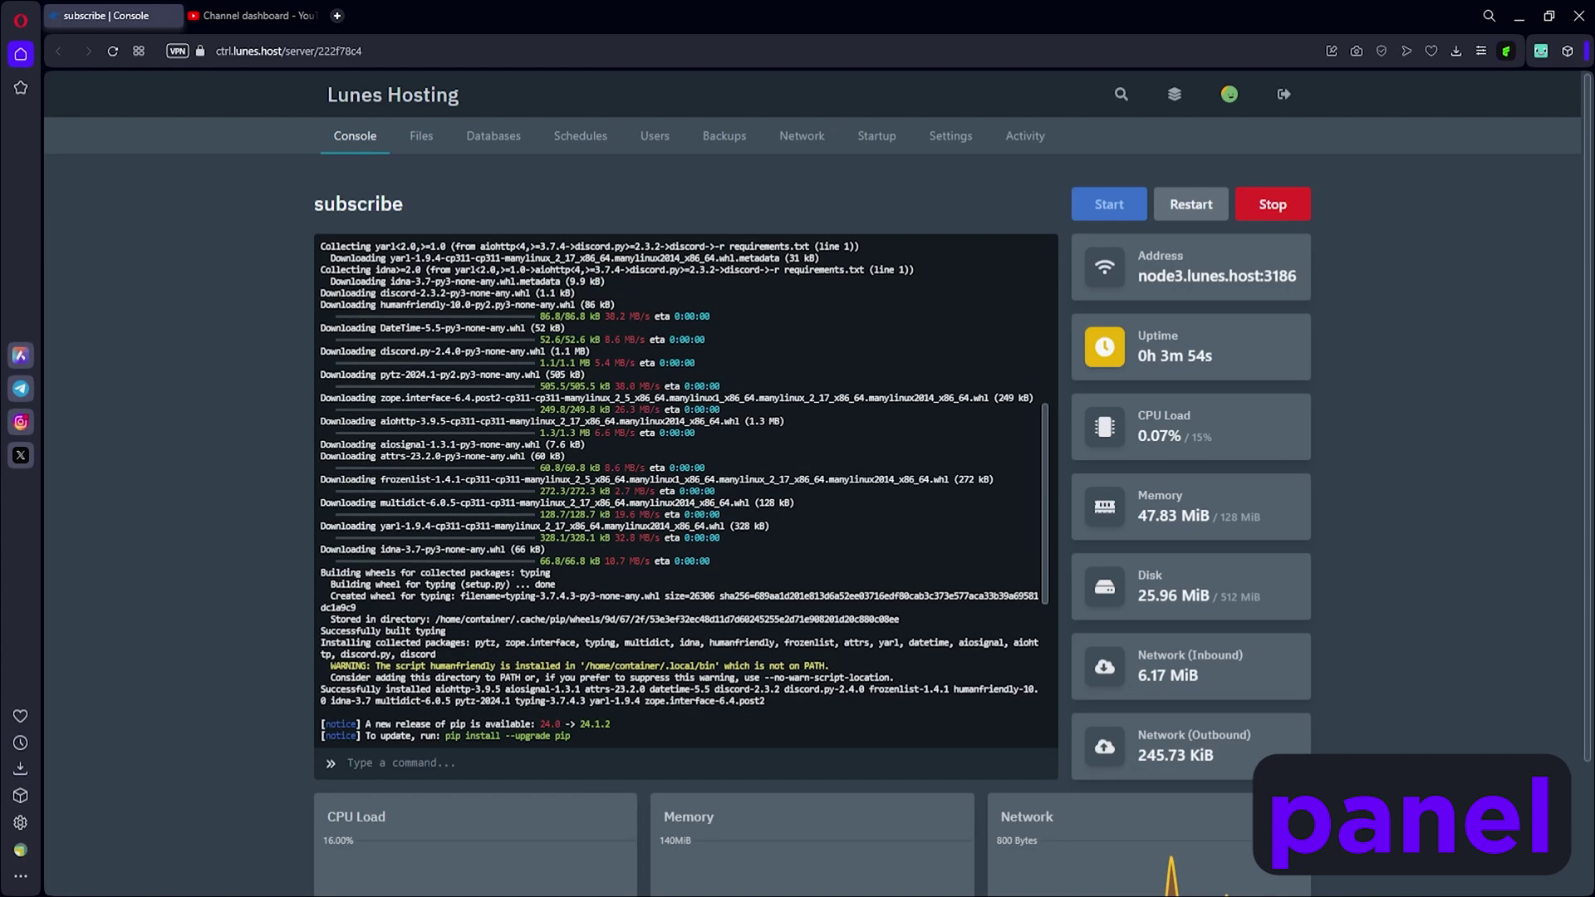
scroll(798, 482, "down", 2)
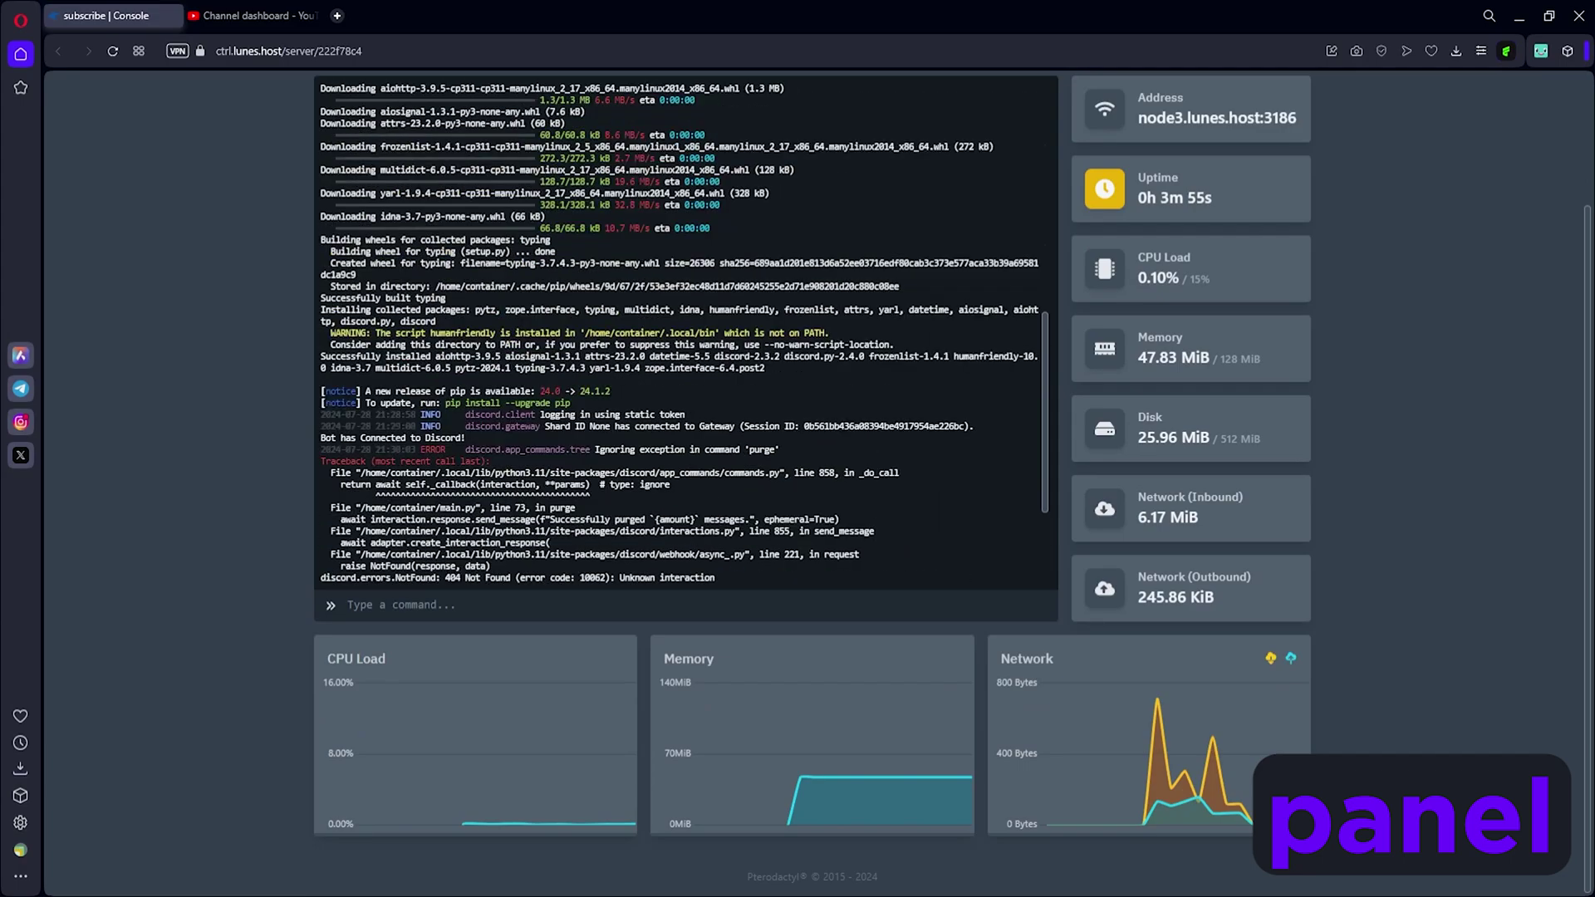
scroll(818, 482, "up", 2)
scroll(686, 374, "down", 3)
scroll(818, 482, "up", 1)
scroll(819, 482, "up", 1)
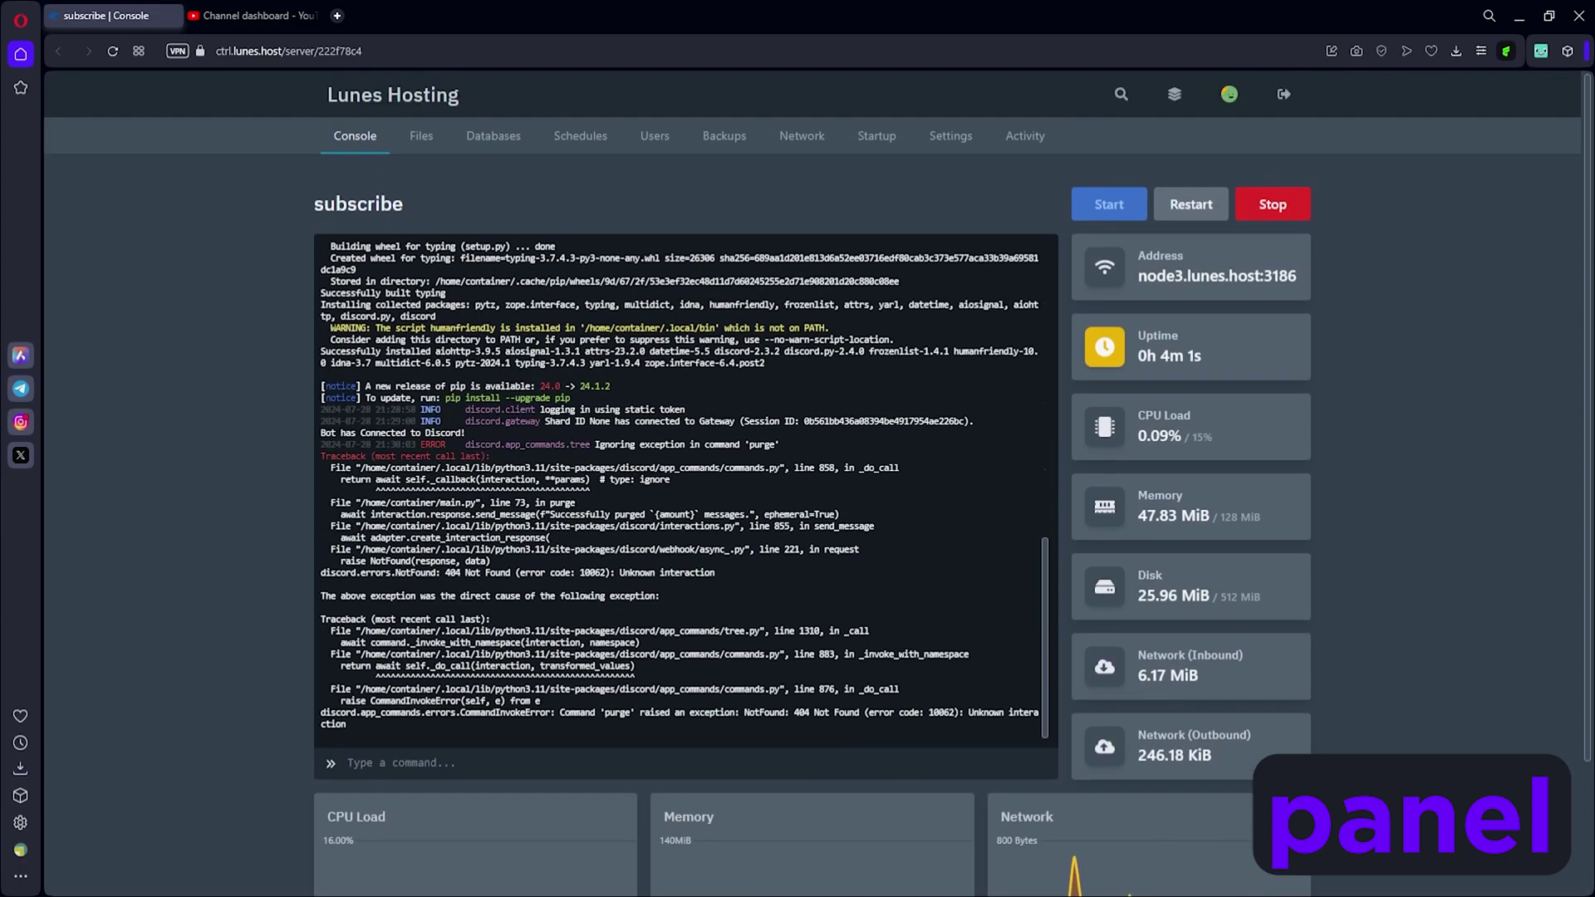